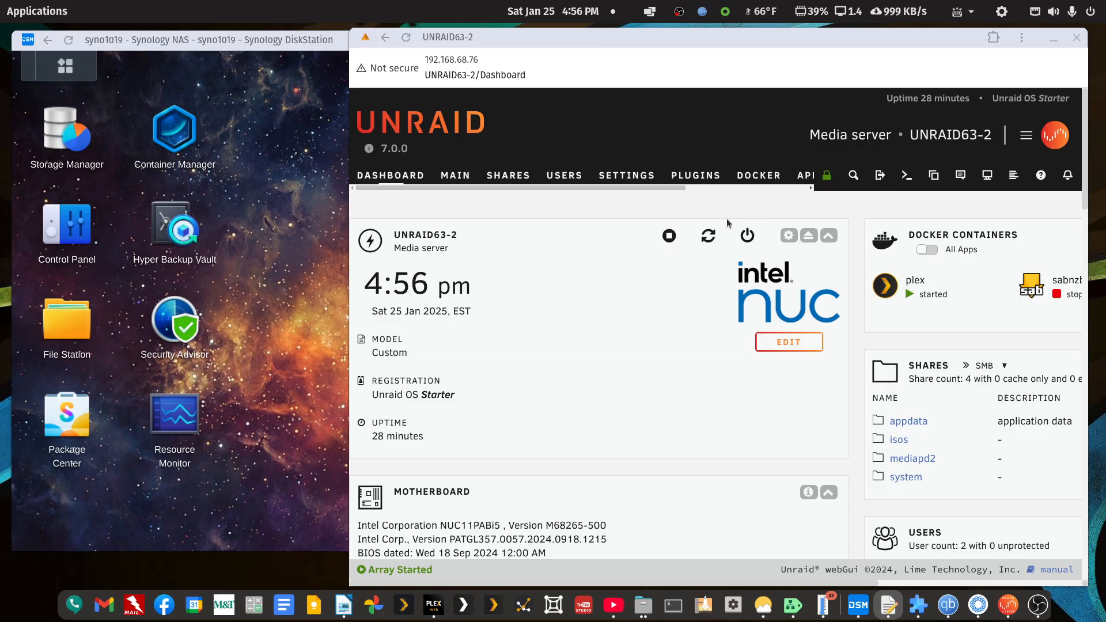
Switch to the Synology DiskStation window, open its Control Panel for a look at the categories, and close it.
left_click(334, 48)
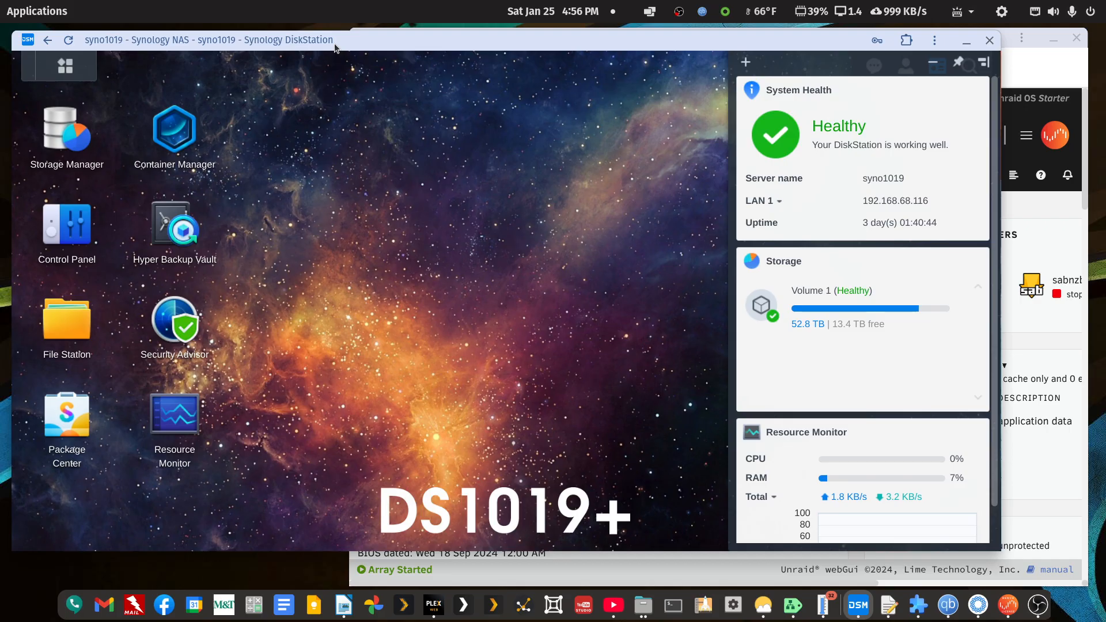
left_click_drag(335, 48, 345, 48)
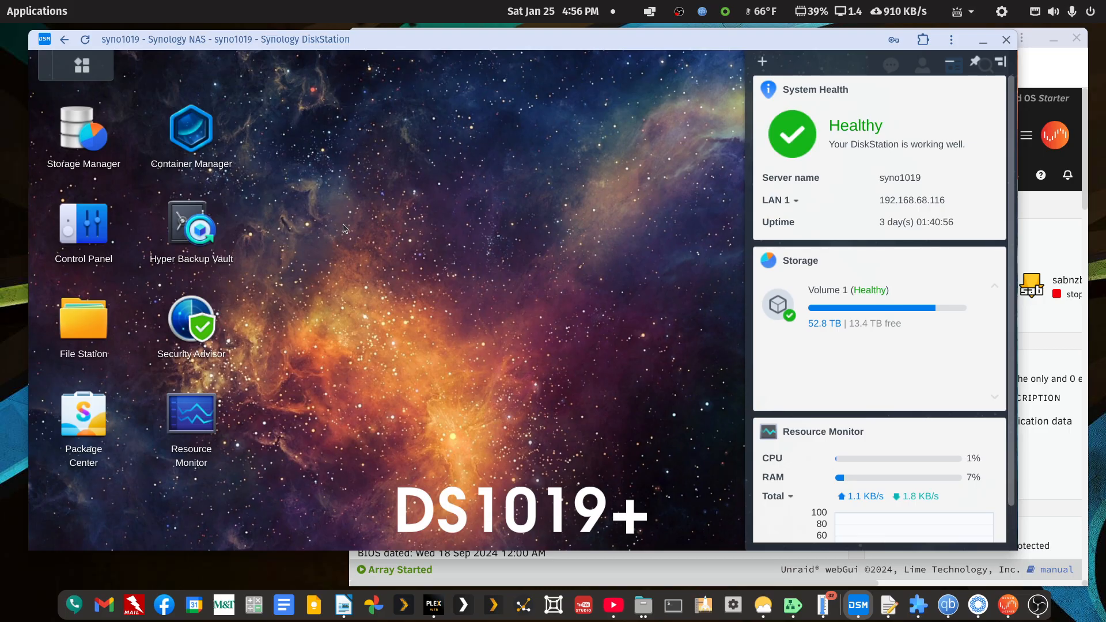
left_click(68, 224)
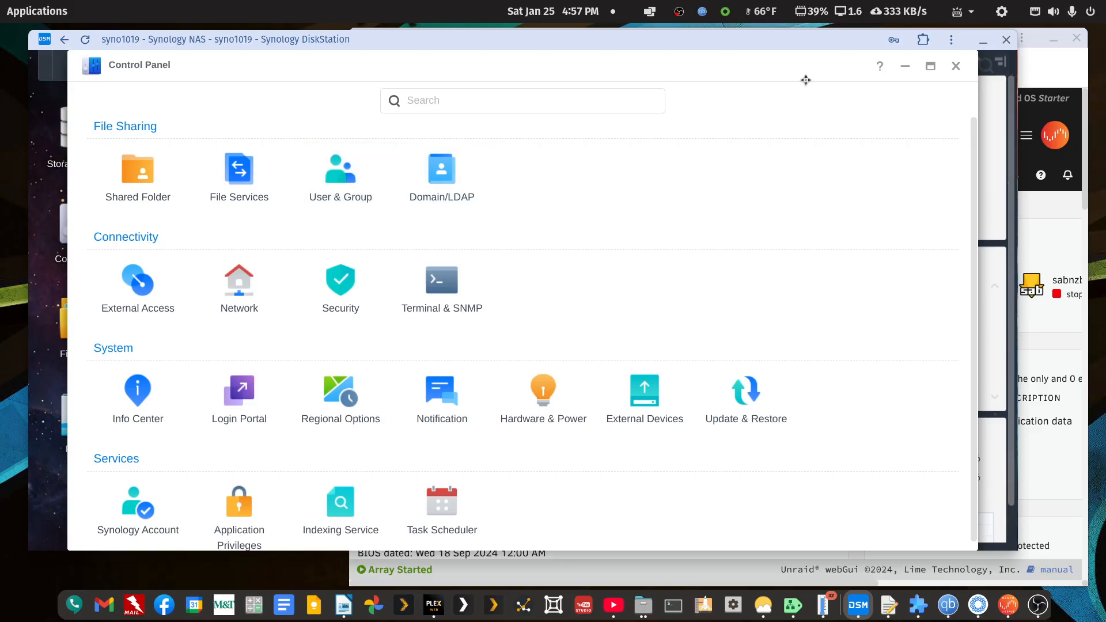
left_click(954, 67)
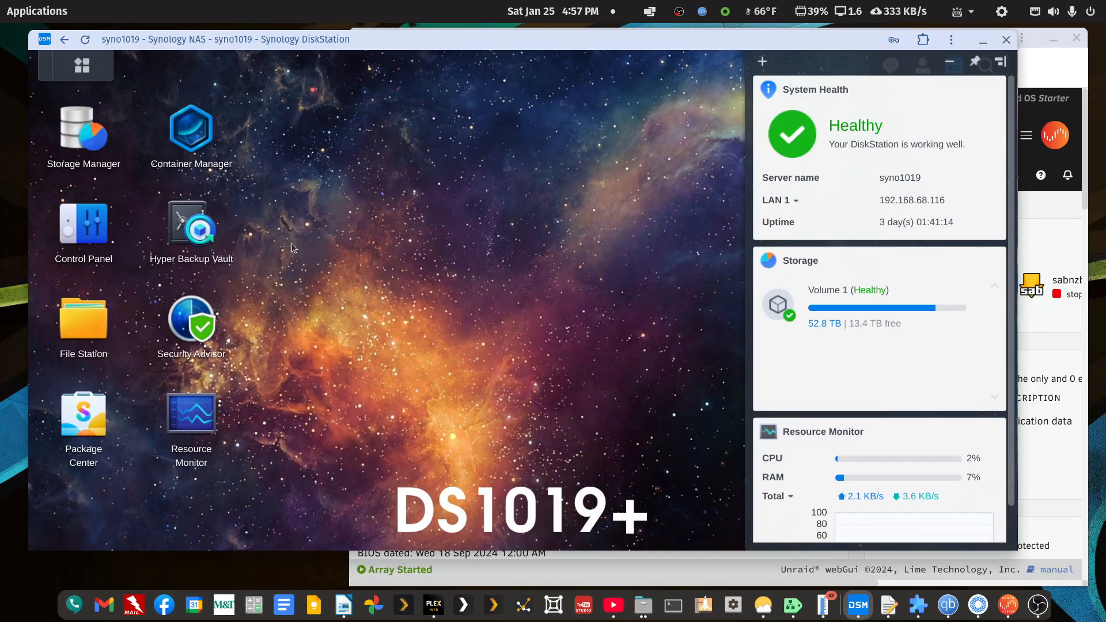
View the contents of the media shared folder in File Station, then close File Station and the DiskStation window.
left_click(78, 332)
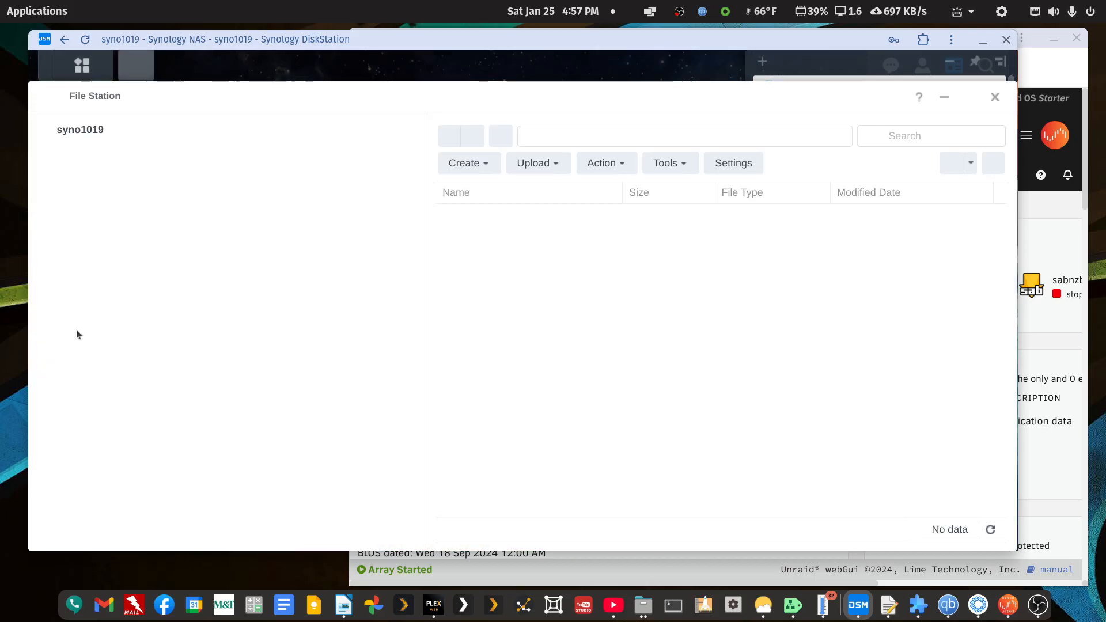
left_click(70, 222)
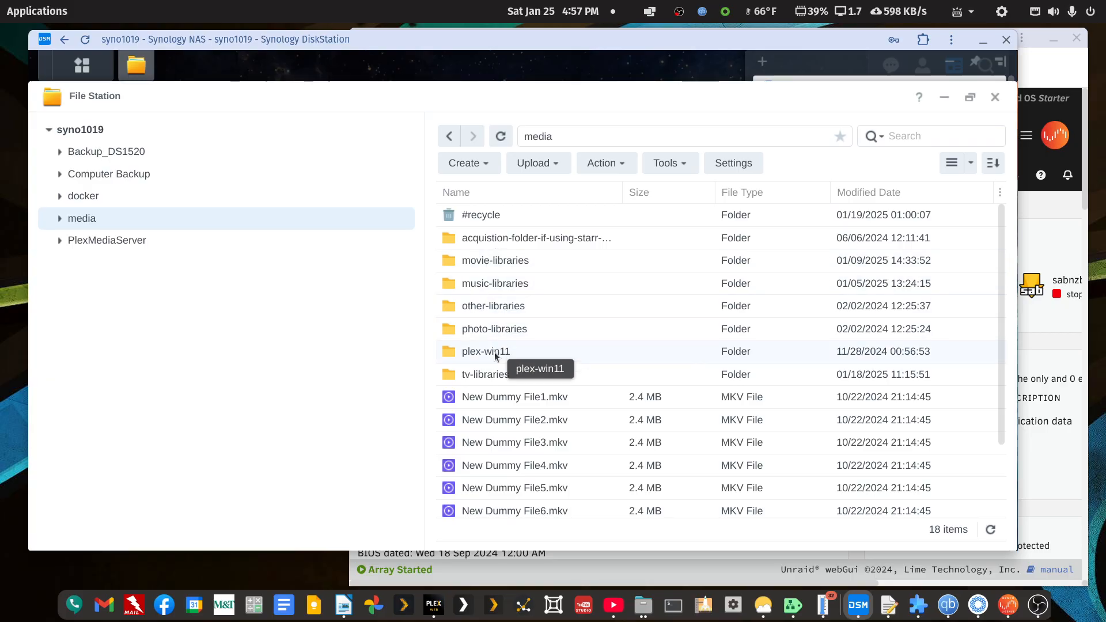
left_click(994, 96)
left_click(1005, 40)
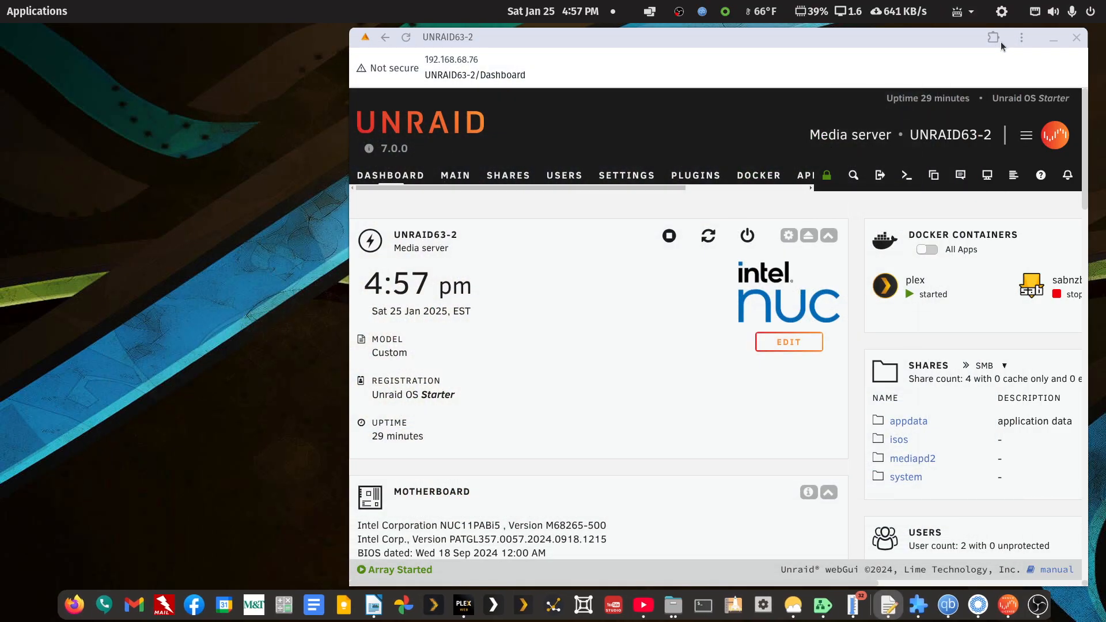
Bring the LibreOffice Writer notes onto the screen and highlight the noted username, password and NAS IP address in turn.
left_click_drag(924, 45, 639, 44)
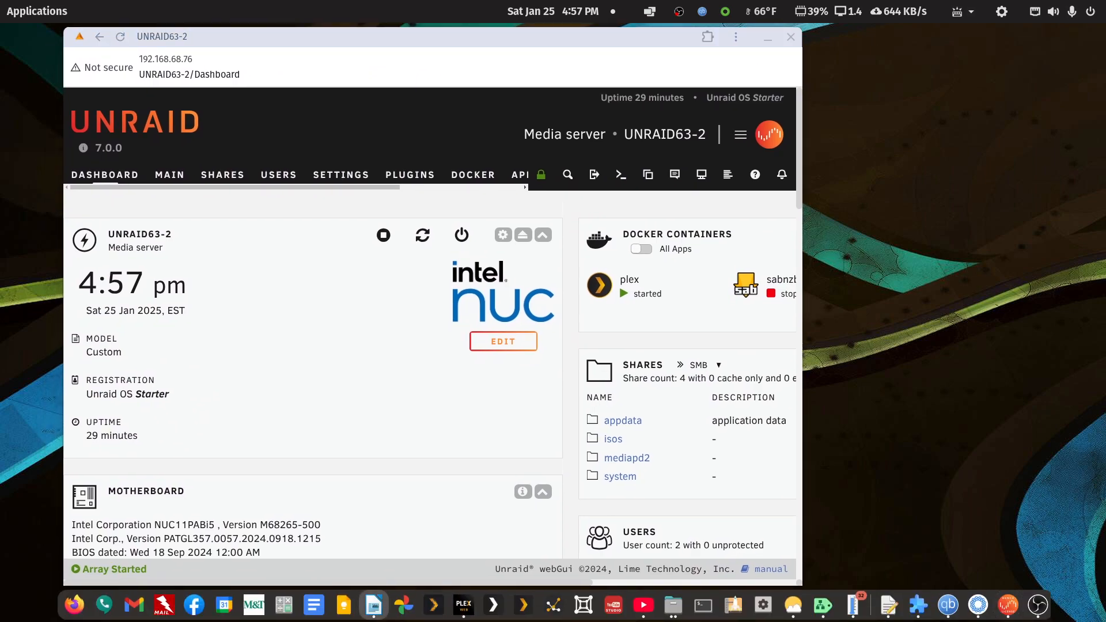
left_click_drag(1104, 196, 839, 38)
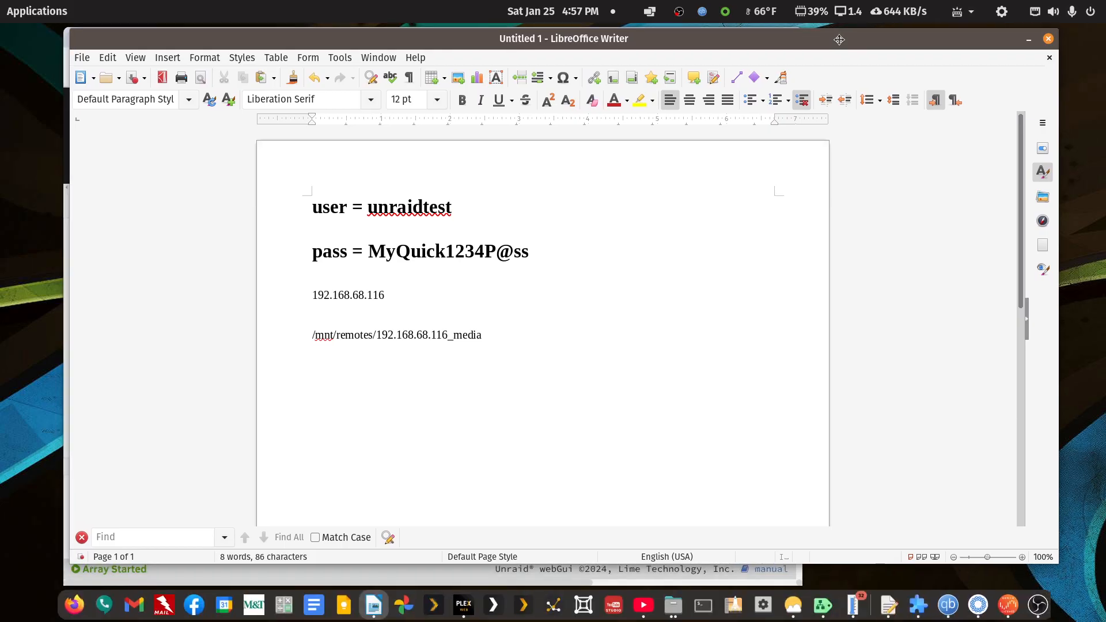
left_click_drag(366, 208, 452, 208)
left_click_drag(369, 252, 535, 252)
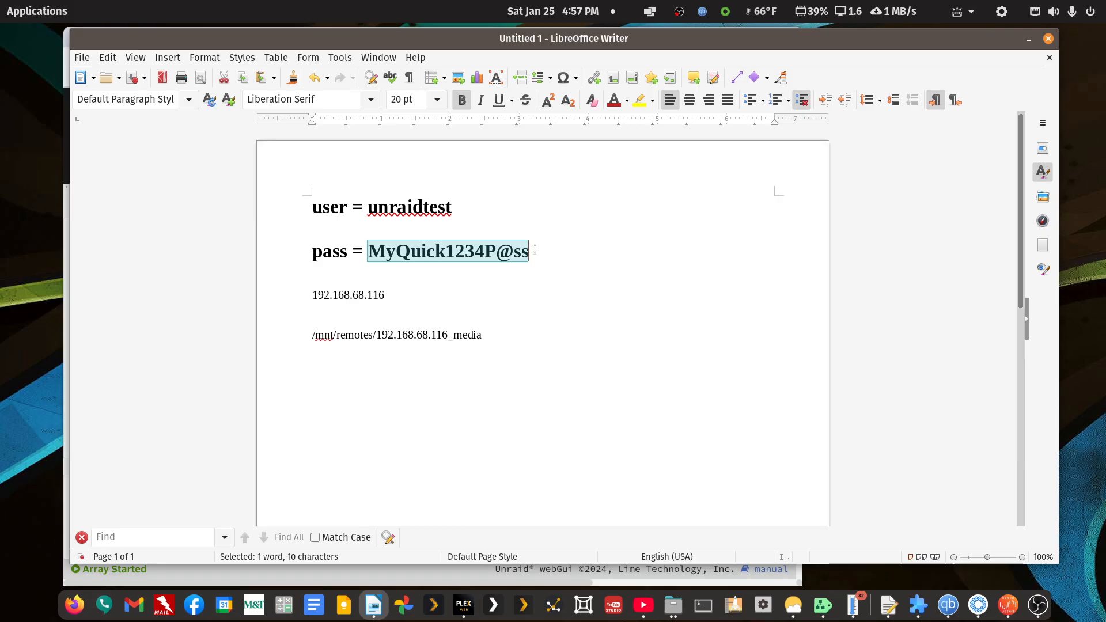
left_click(551, 211)
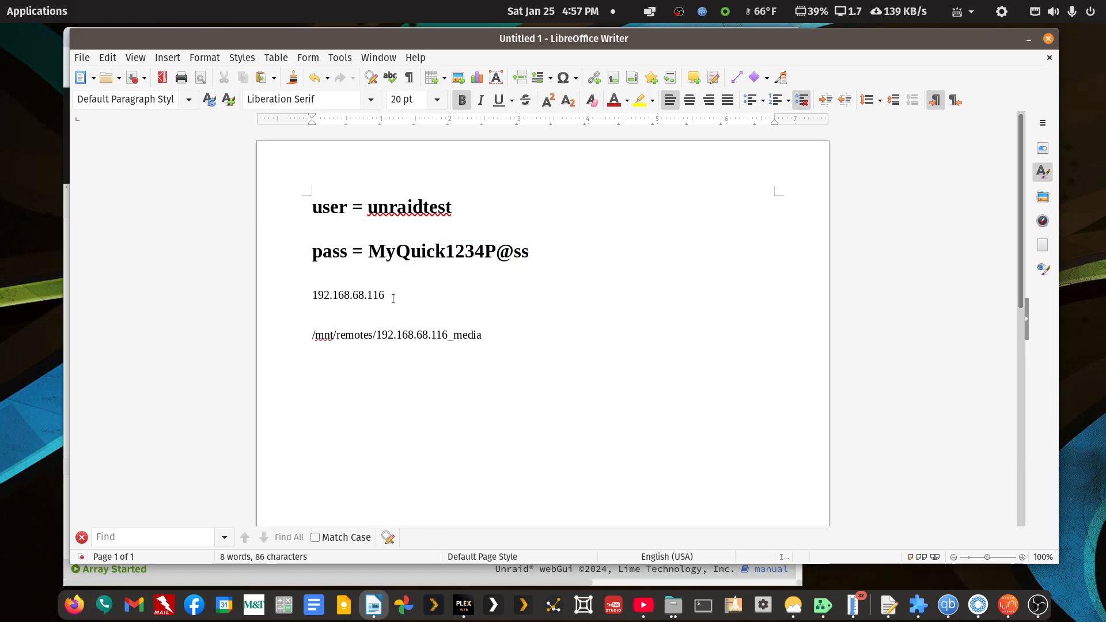
left_click_drag(385, 296, 313, 296)
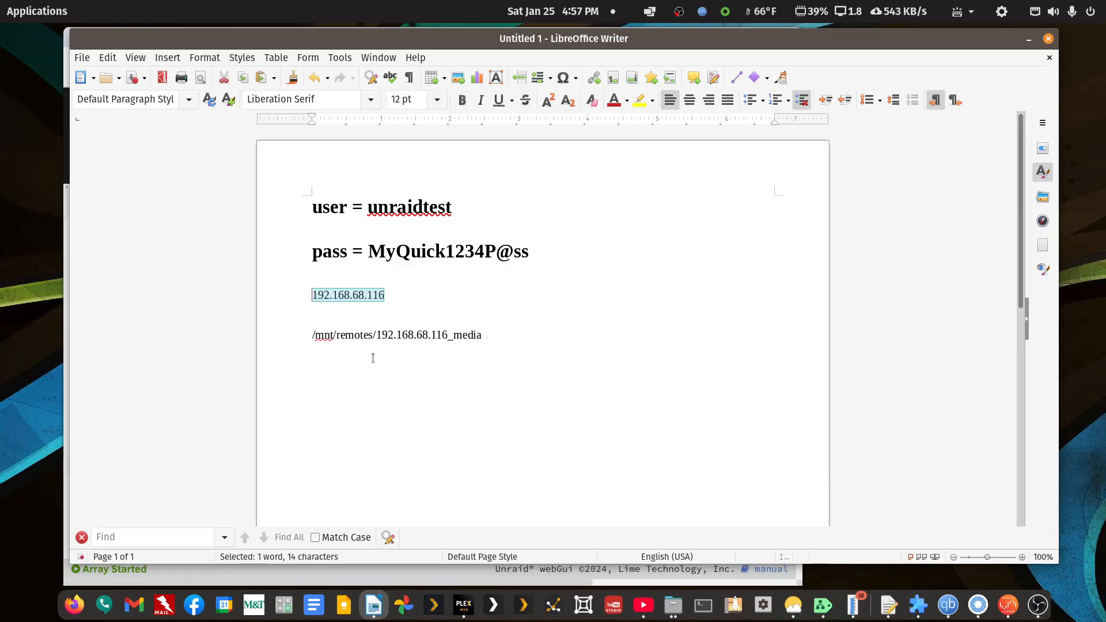
Highlight the /mnt/, remotes and media parts of the remote share path in the notes one after another.
left_click(421, 334)
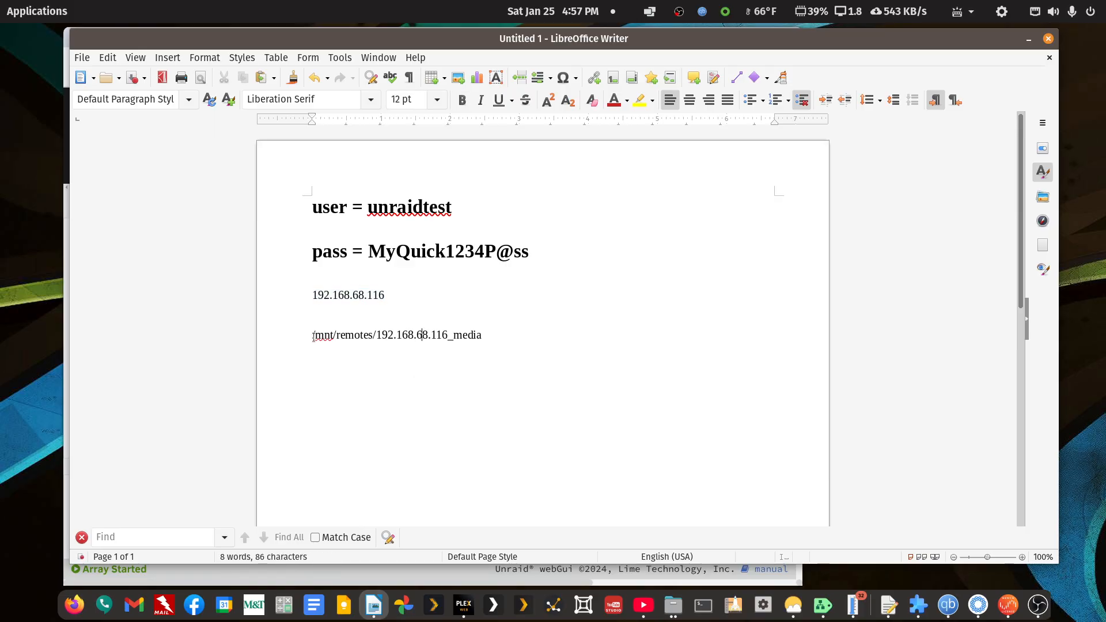
left_click_drag(313, 335, 336, 335)
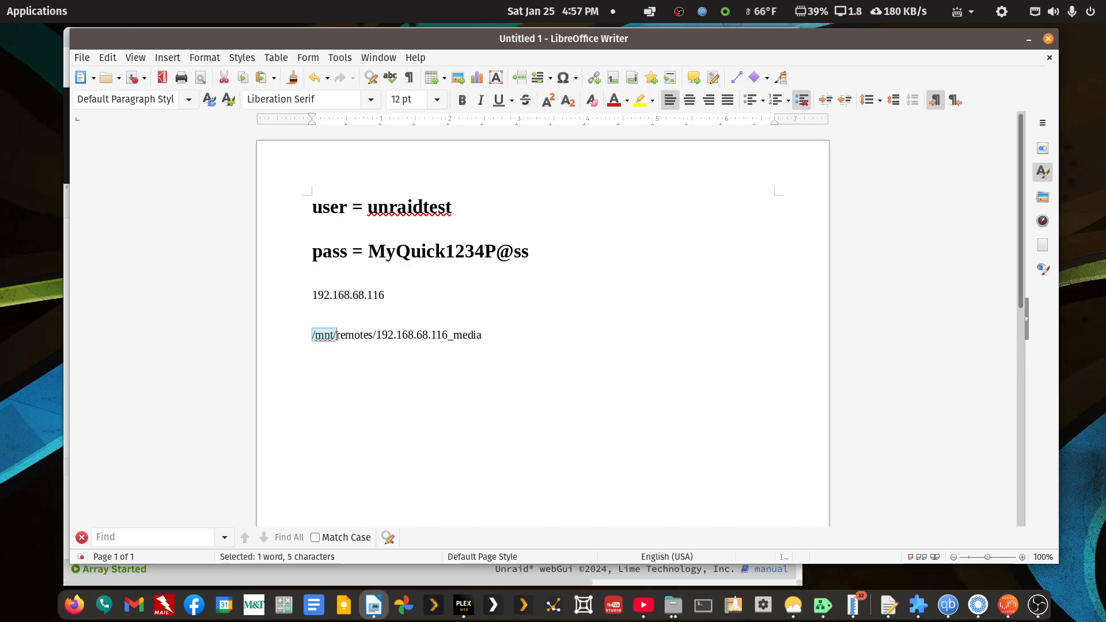
left_click_drag(336, 335, 373, 339)
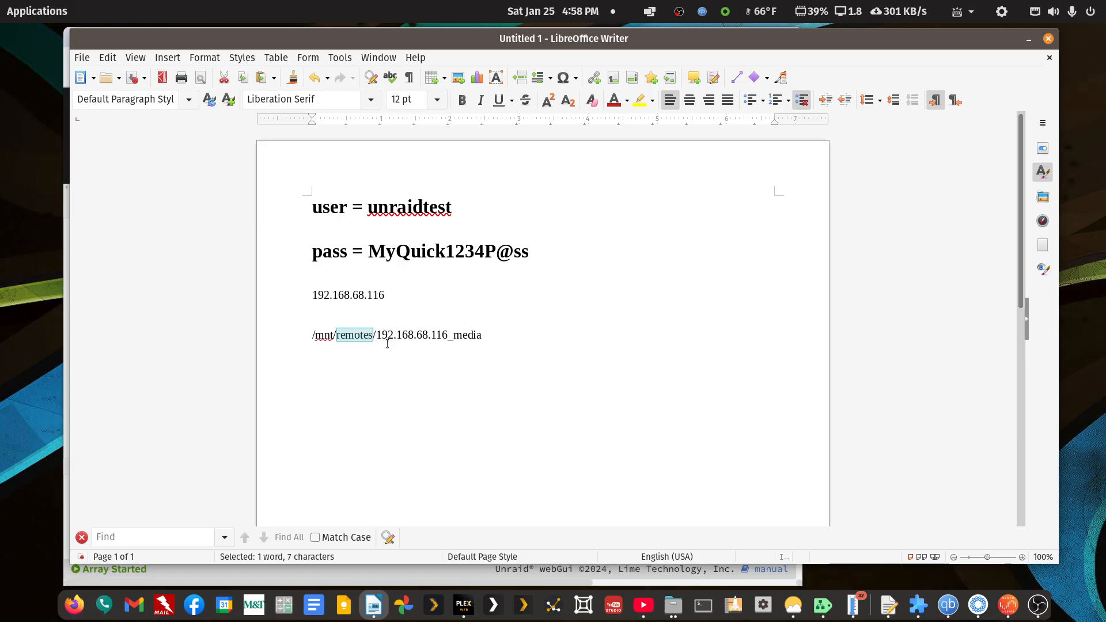
left_click(448, 343)
double_click(452, 336)
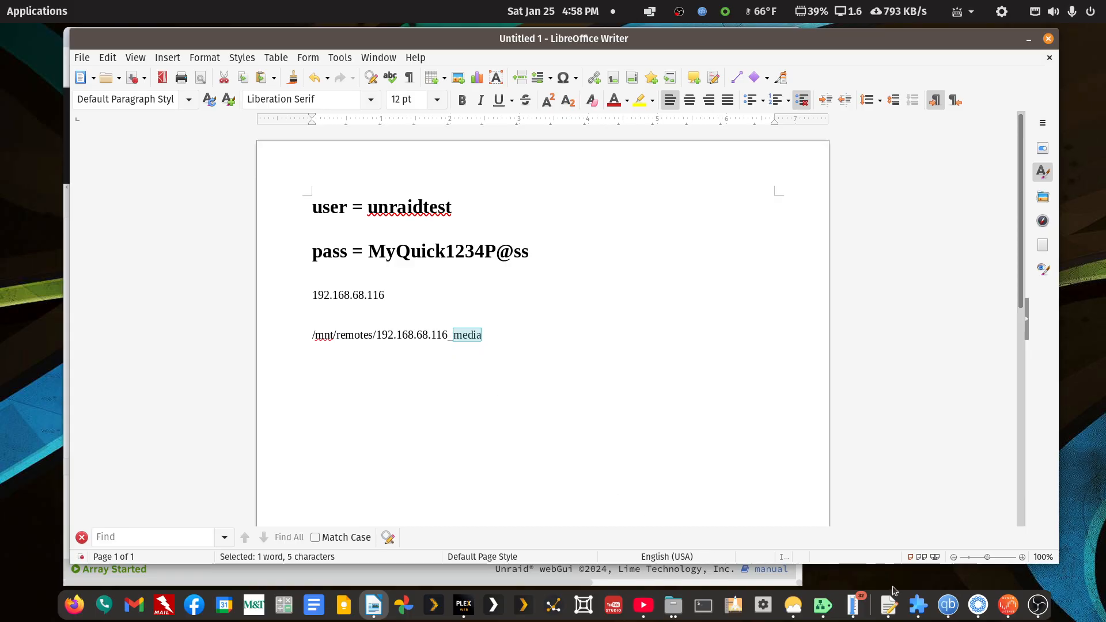
left_click(484, 337)
left_click_drag(453, 335, 482, 336)
left_click(489, 336)
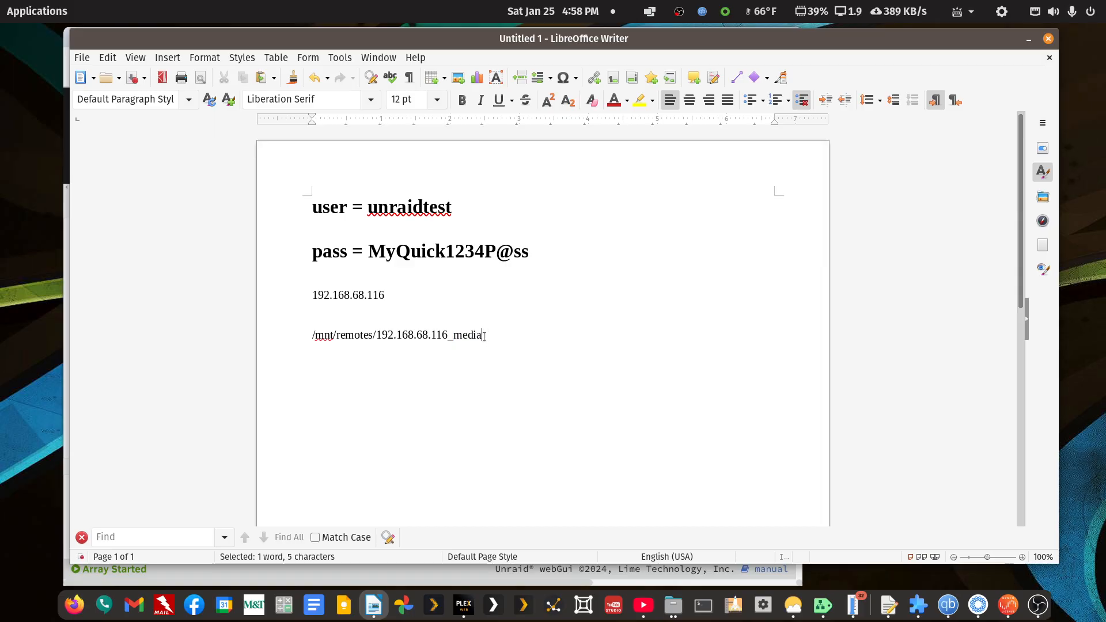
Switch to the file manager, view the list of shares on syno1019.local, reopen the media share, and minimize the window.
mouse_move(678, 609)
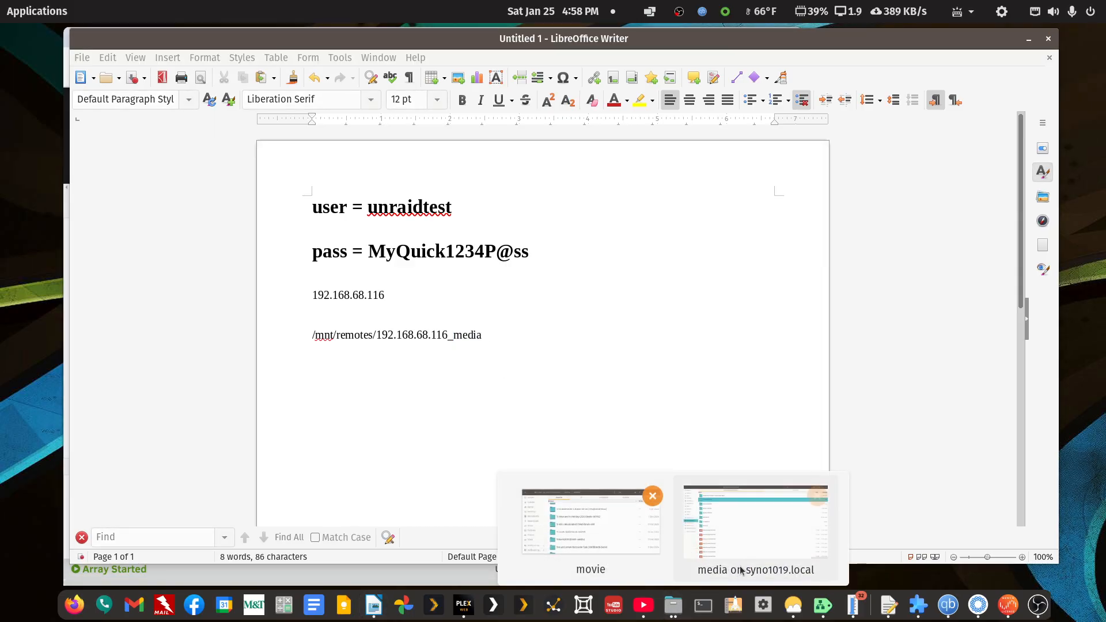
left_click(747, 557)
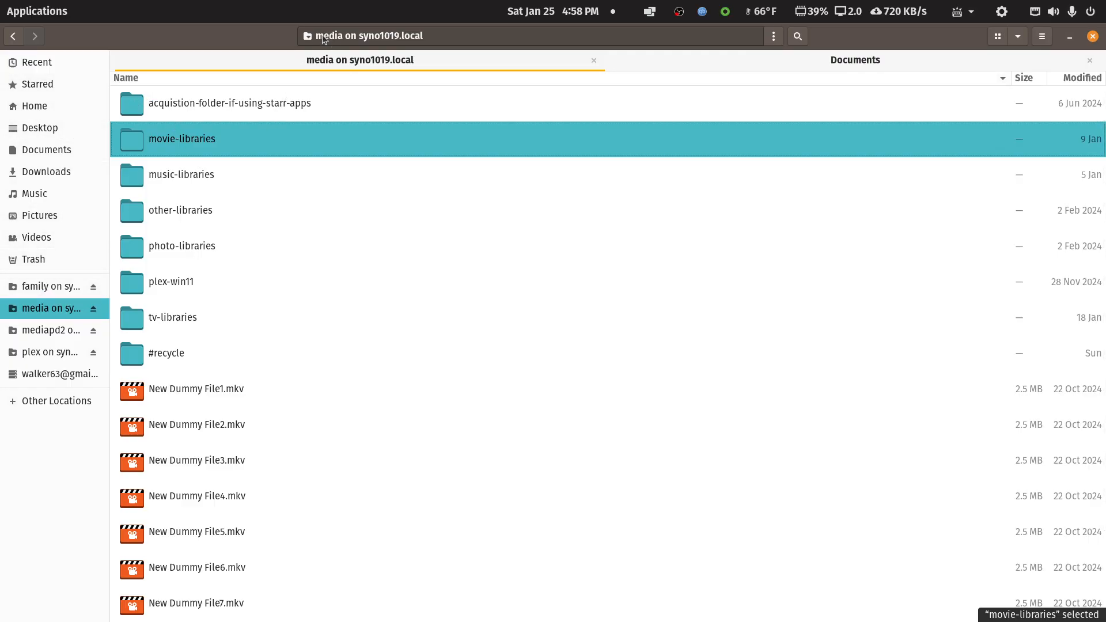
left_click(14, 37)
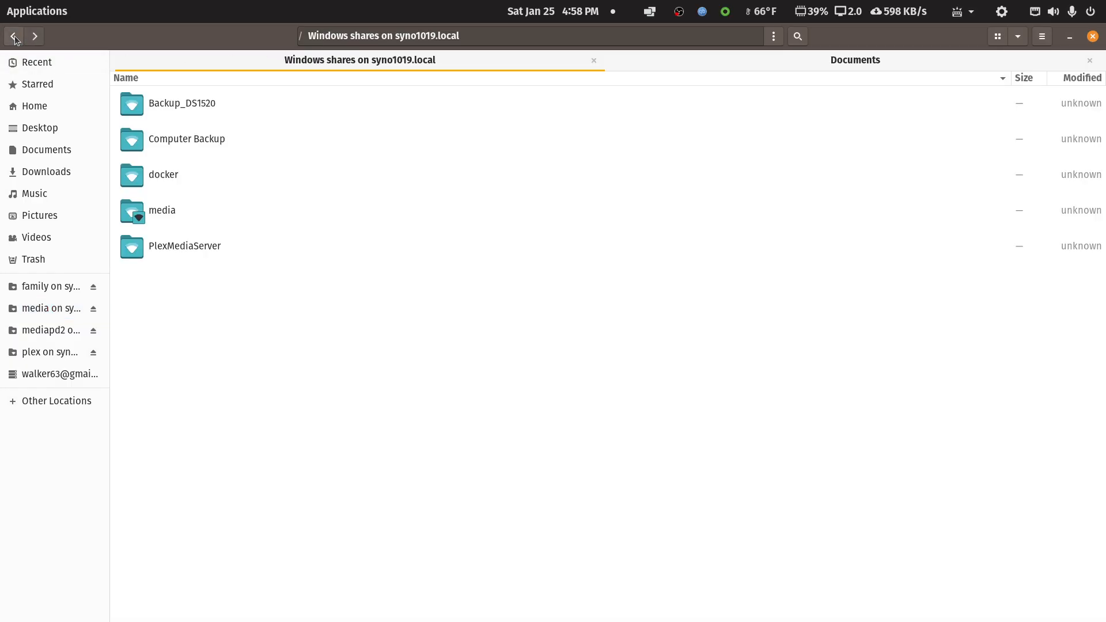
double_click(168, 215)
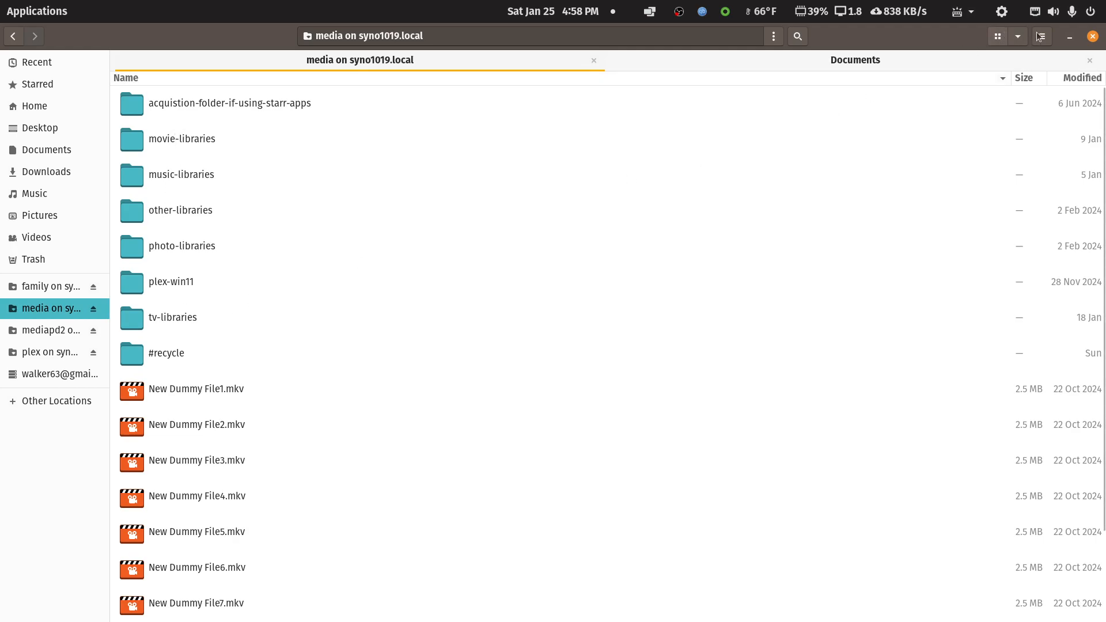
left_click(1069, 36)
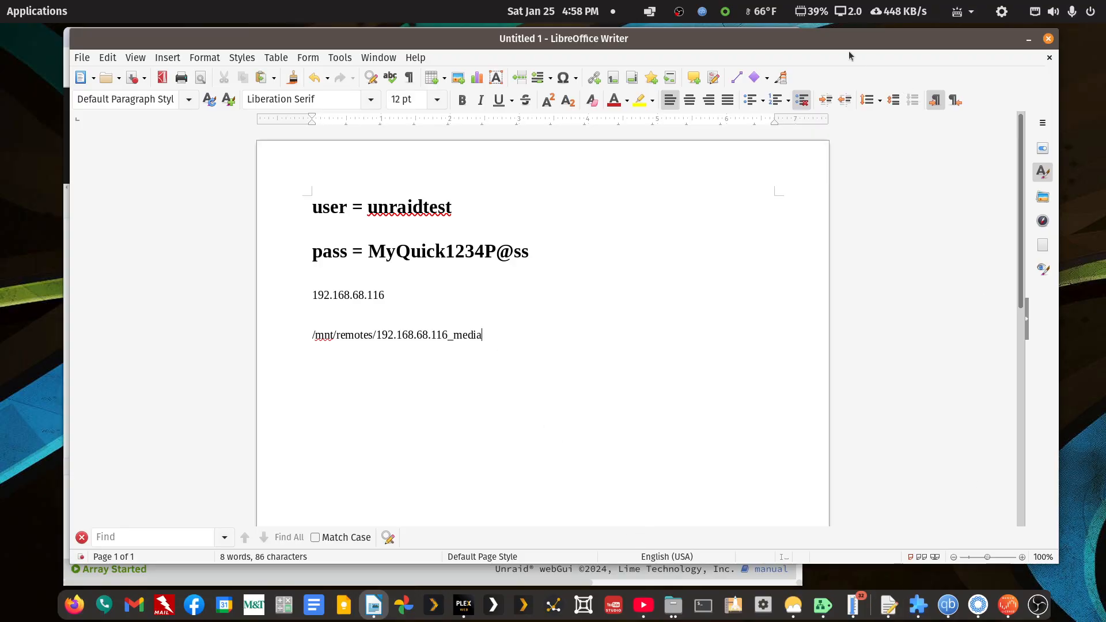
Move the notes off screen, maximize the Unraid window, and browse Disk 1 down to mediapd2/movie-libraries/movie-documentary.
left_click_drag(849, 40, 1105, 81)
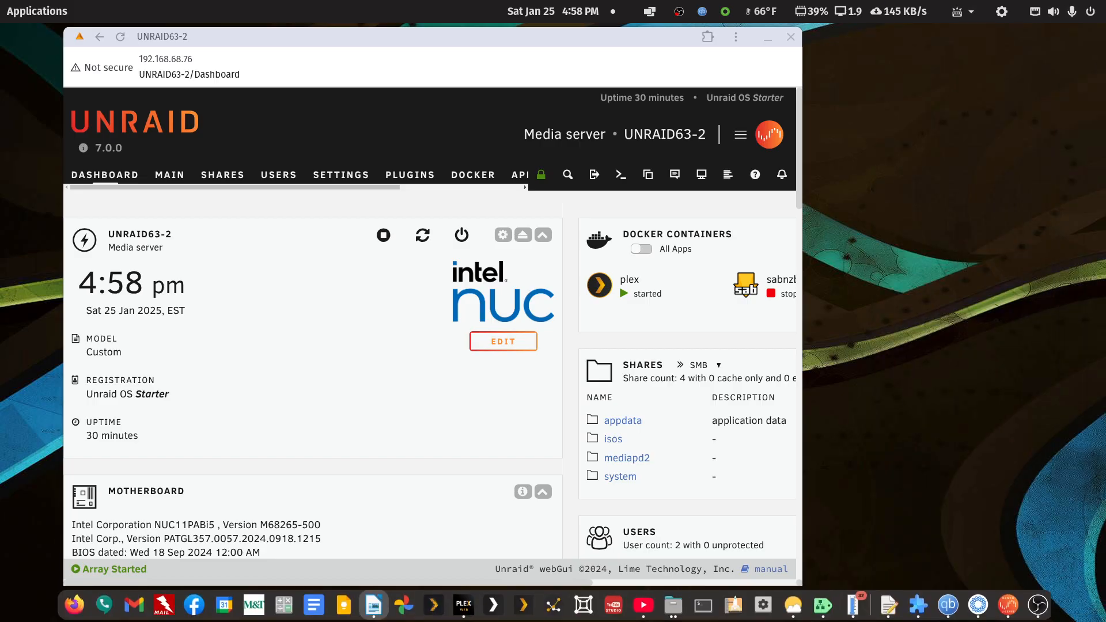
double_click(623, 38)
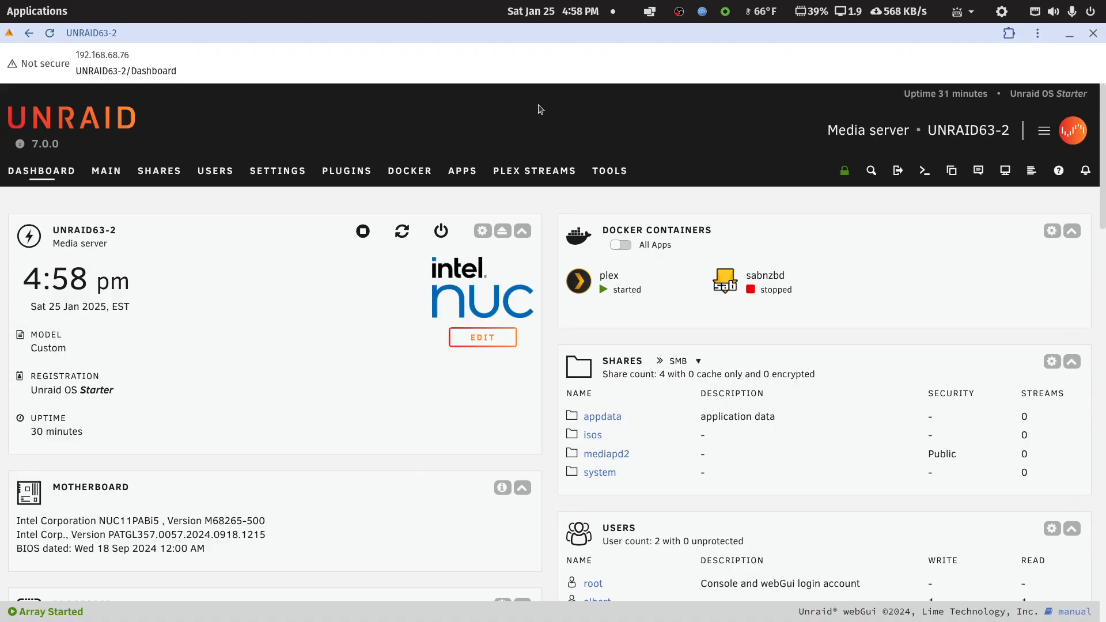
left_click(120, 167)
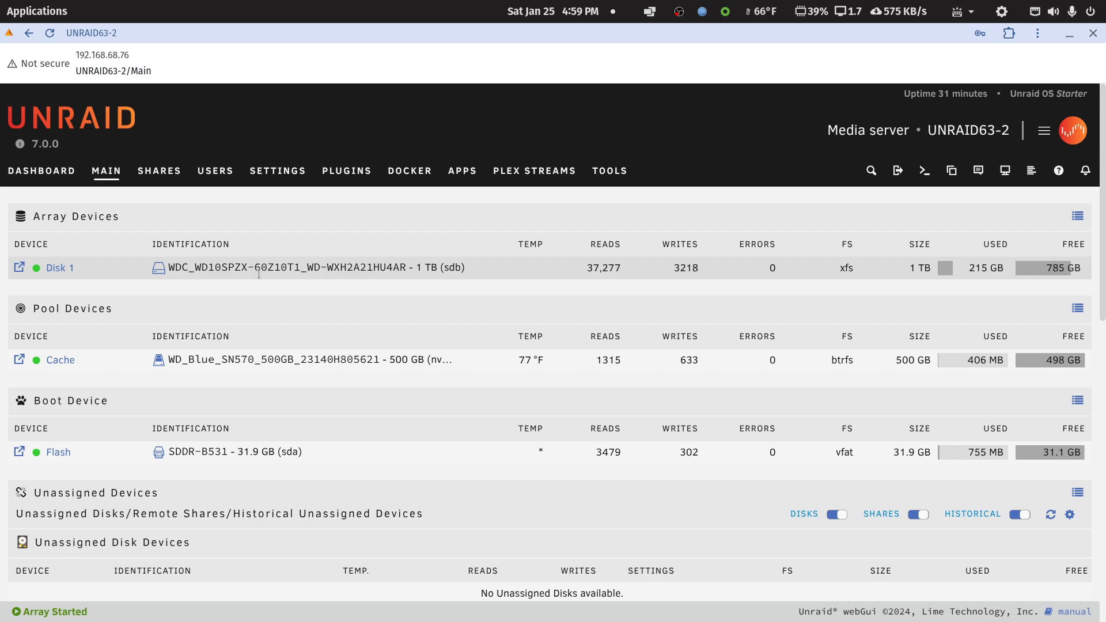
left_click(18, 267)
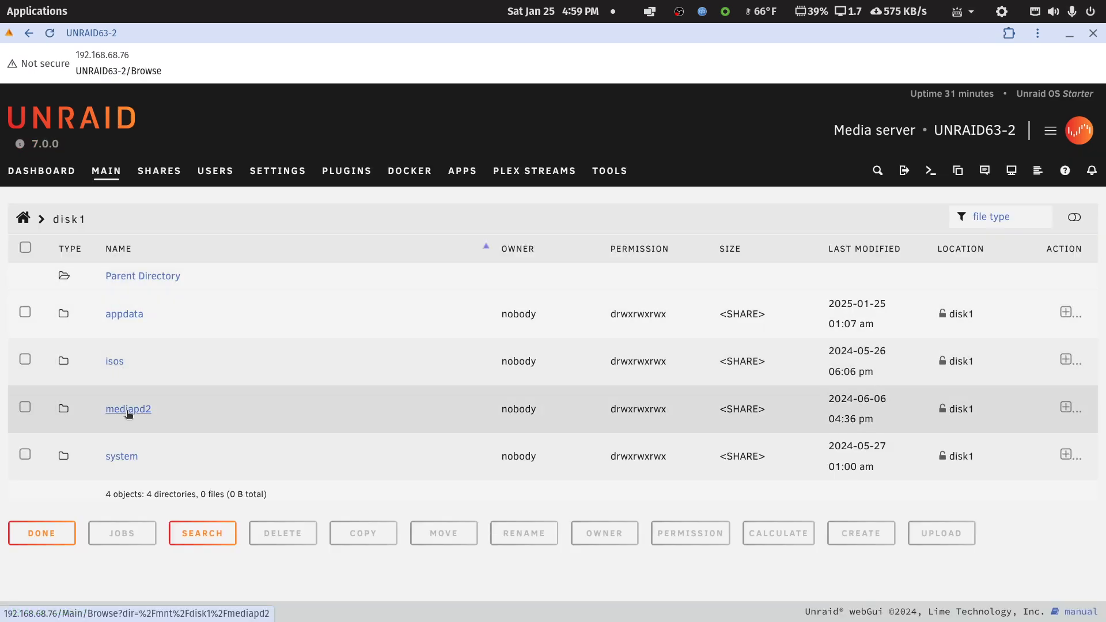
left_click(126, 410)
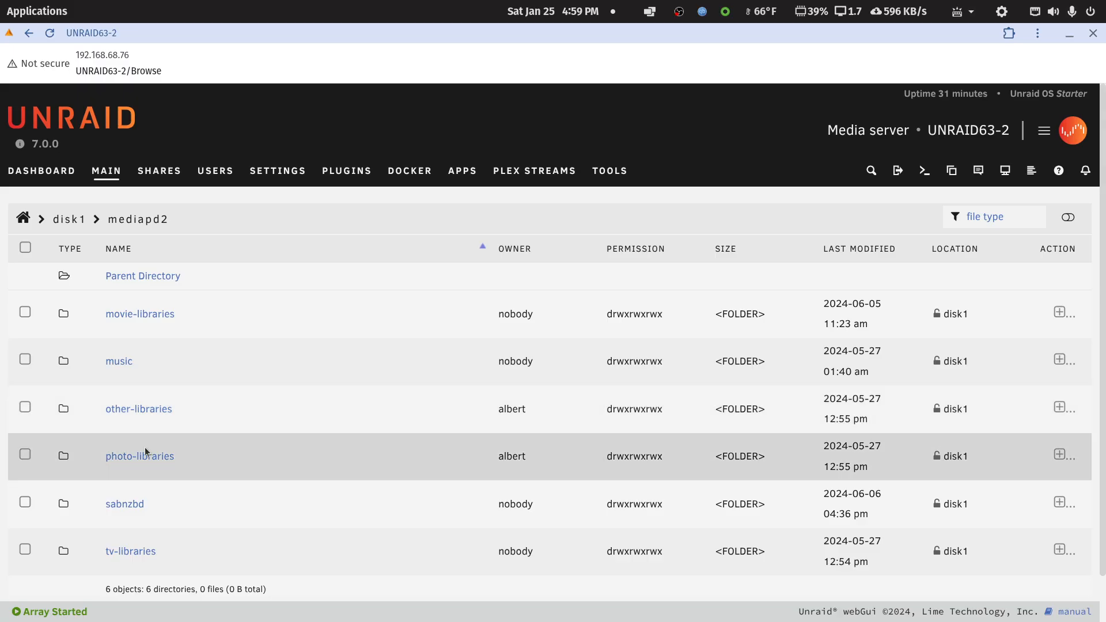
scroll(153, 467, "down", 2)
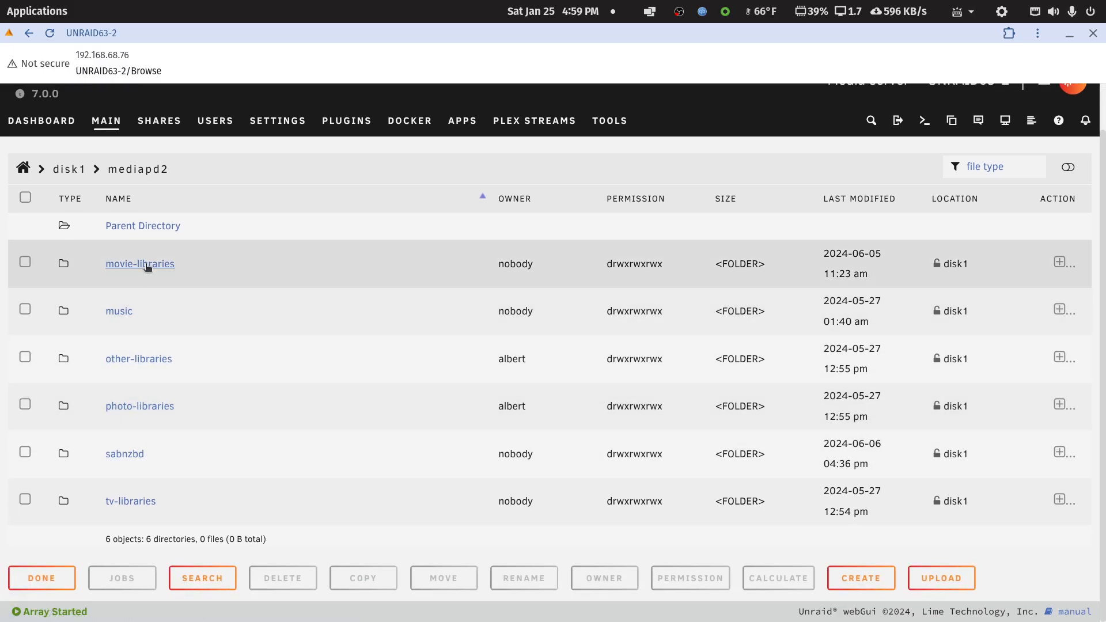
left_click(144, 264)
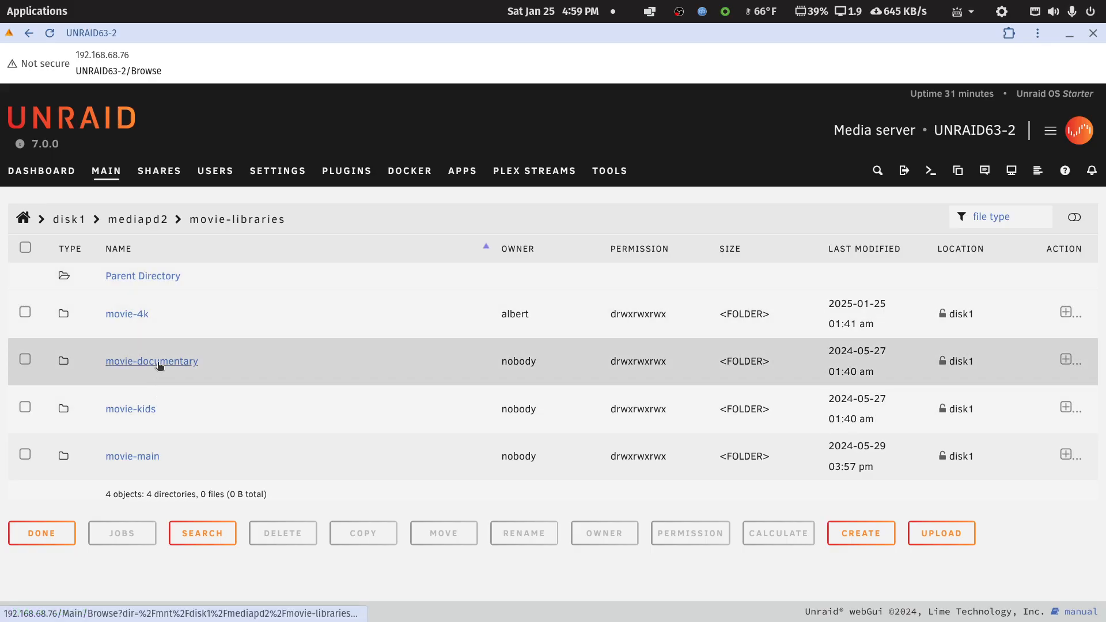
left_click(157, 361)
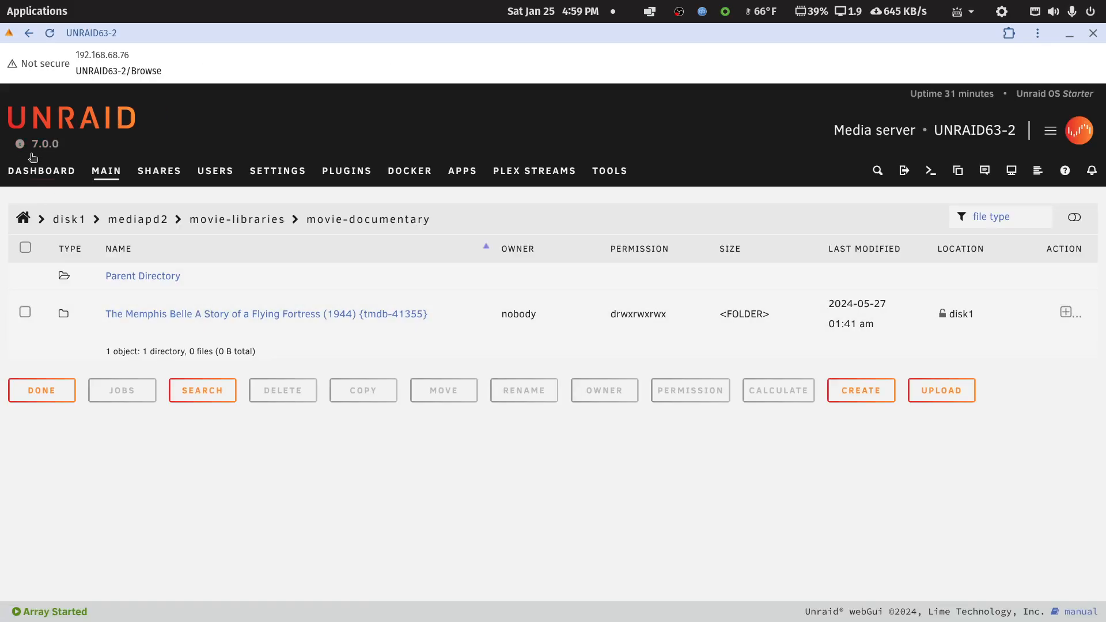
Return from the movie-documentary folder to the Main device overview in Unraid.
left_click(29, 34)
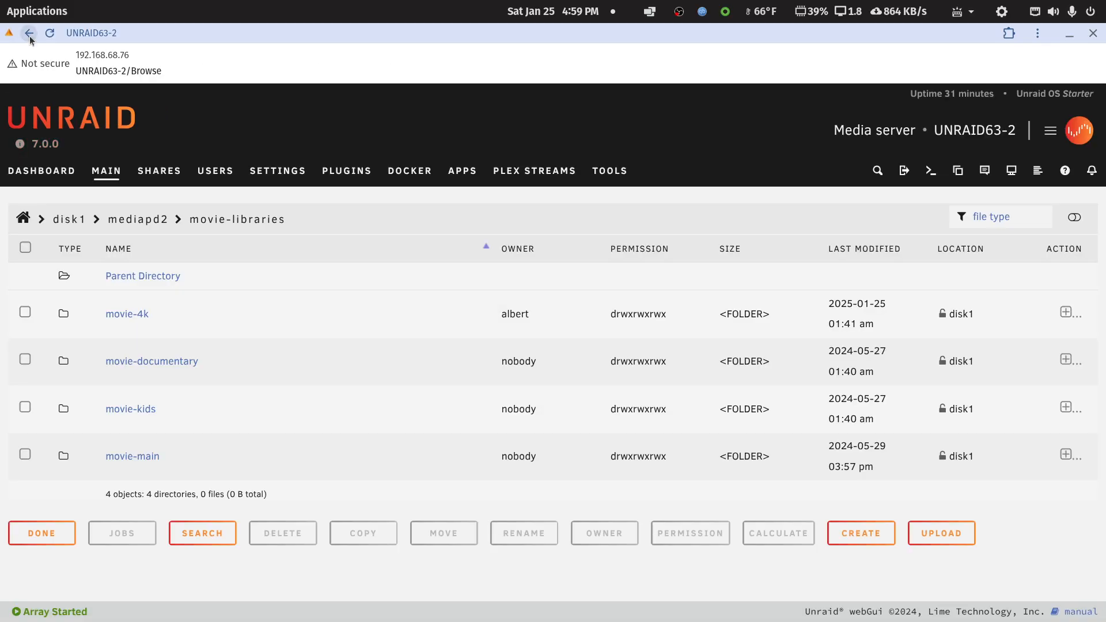
left_click(30, 35)
left_click(29, 34)
left_click(29, 35)
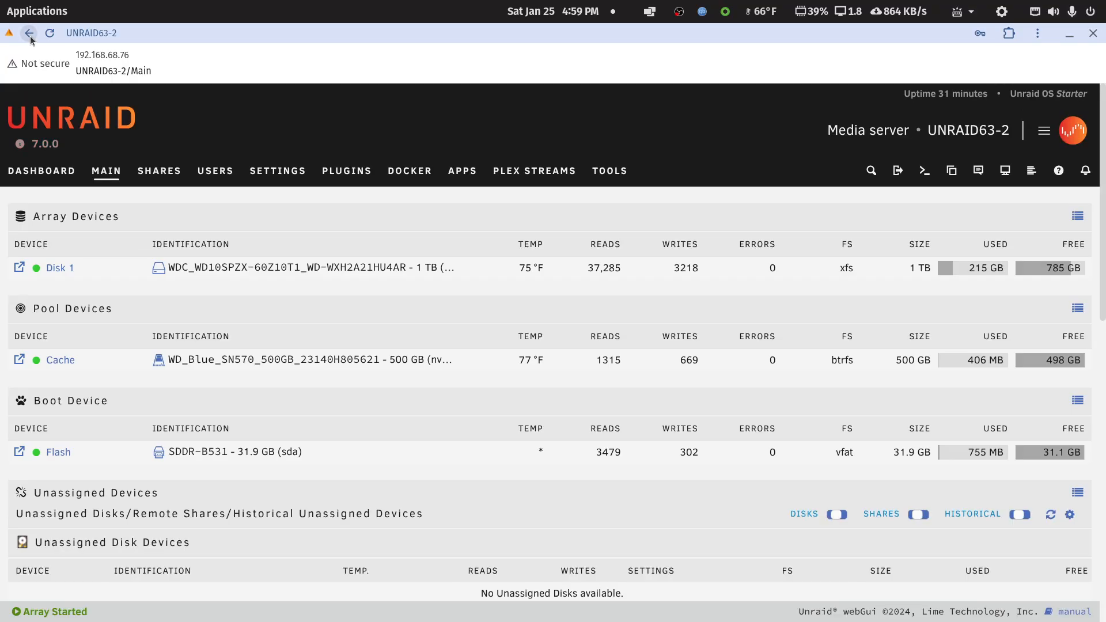
Stop the plex container in Unraid's Docker containers list.
left_click(409, 173)
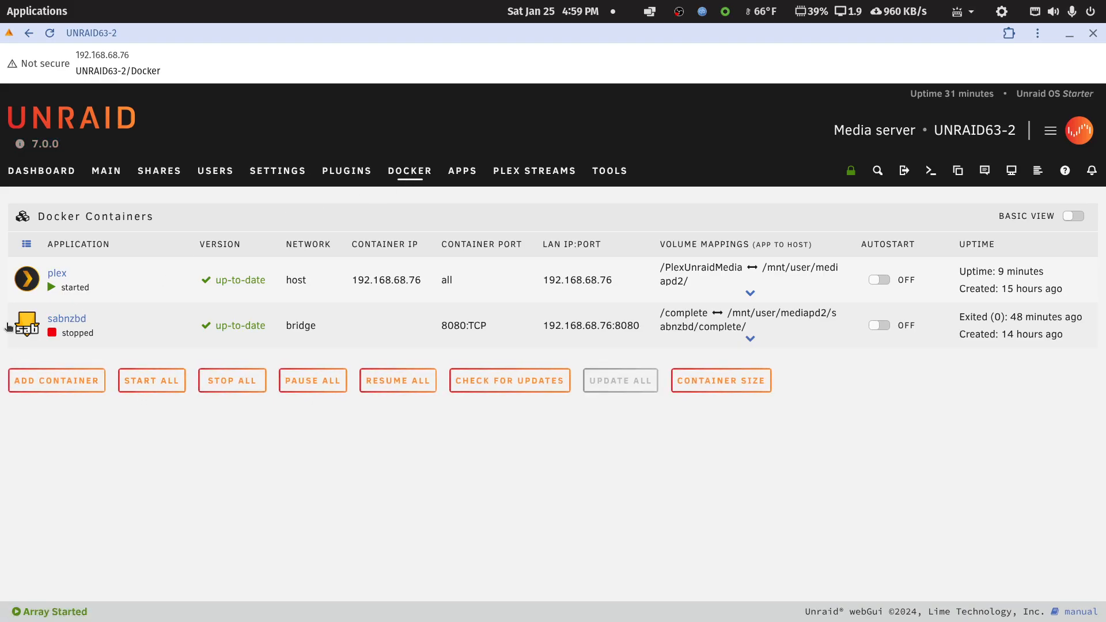
left_click(33, 283)
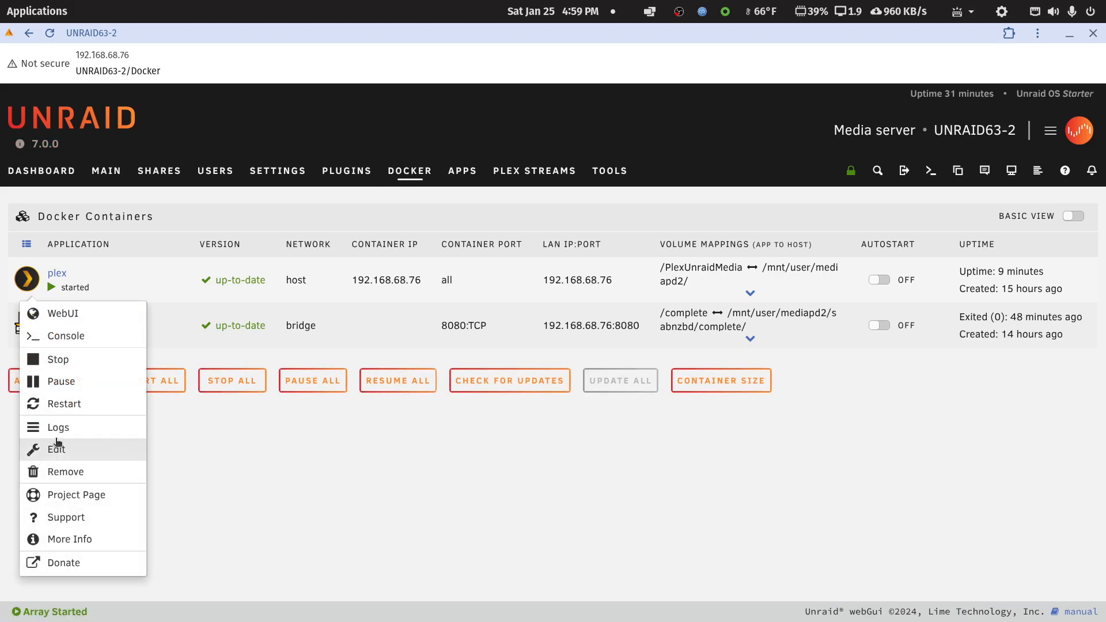
left_click(59, 358)
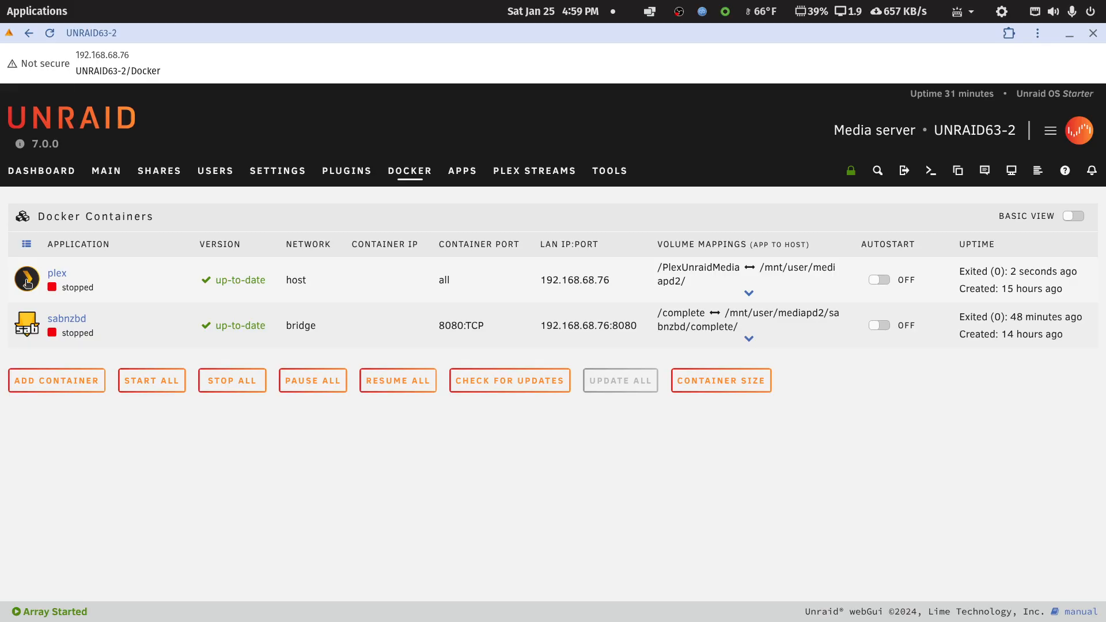
Open the plex container's configuration in advanced view and expand its additional settings.
left_click(28, 282)
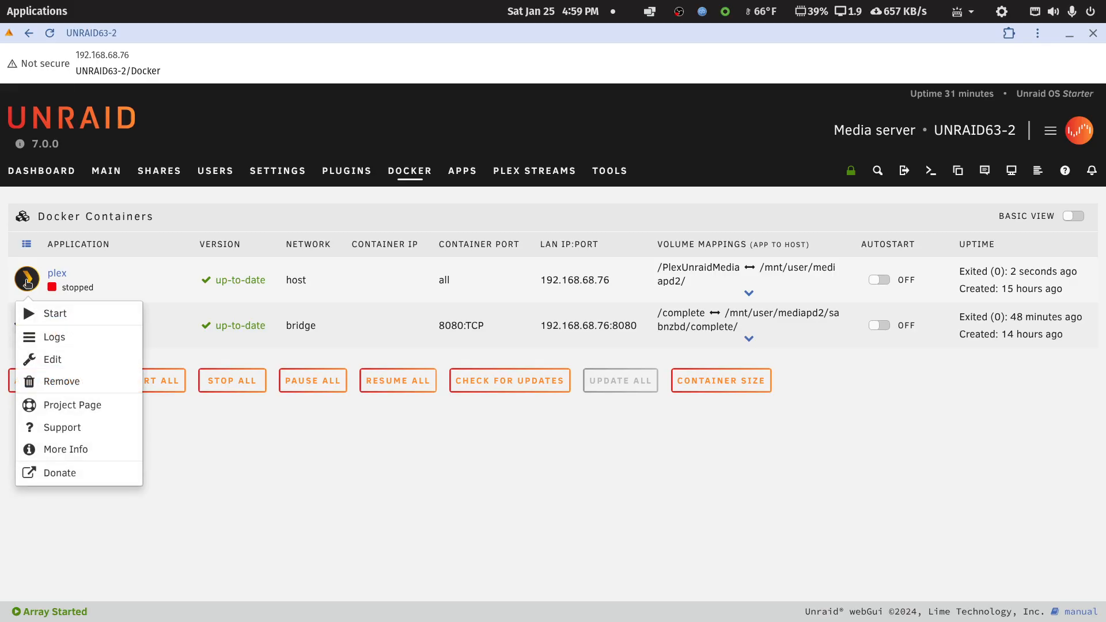
left_click(53, 360)
left_click(1070, 216)
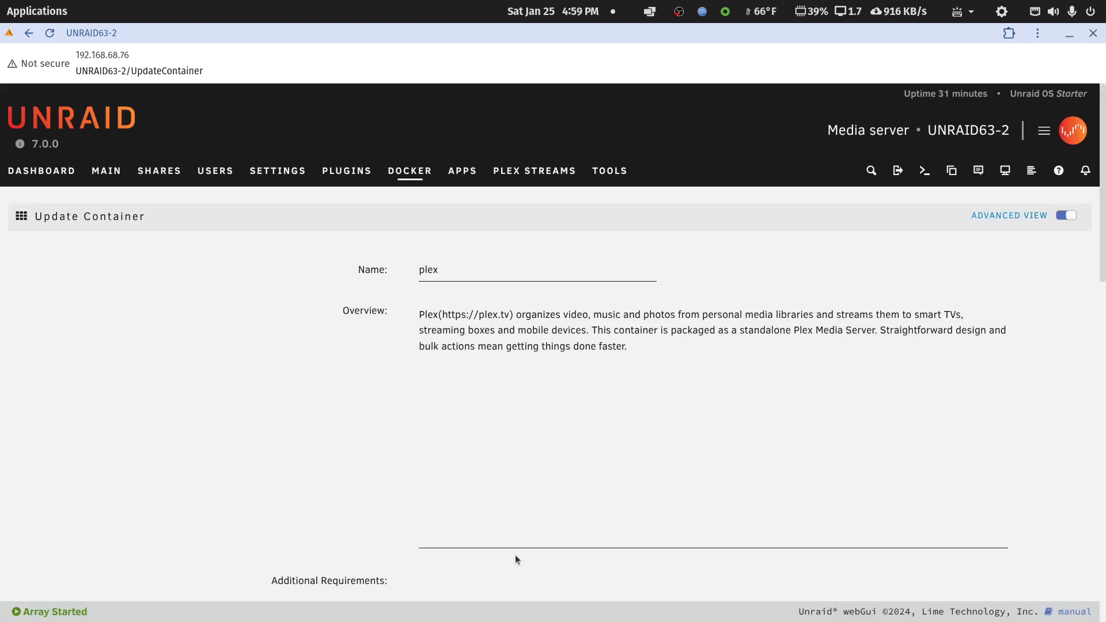
scroll(506, 535, "down", 15)
left_click(473, 511)
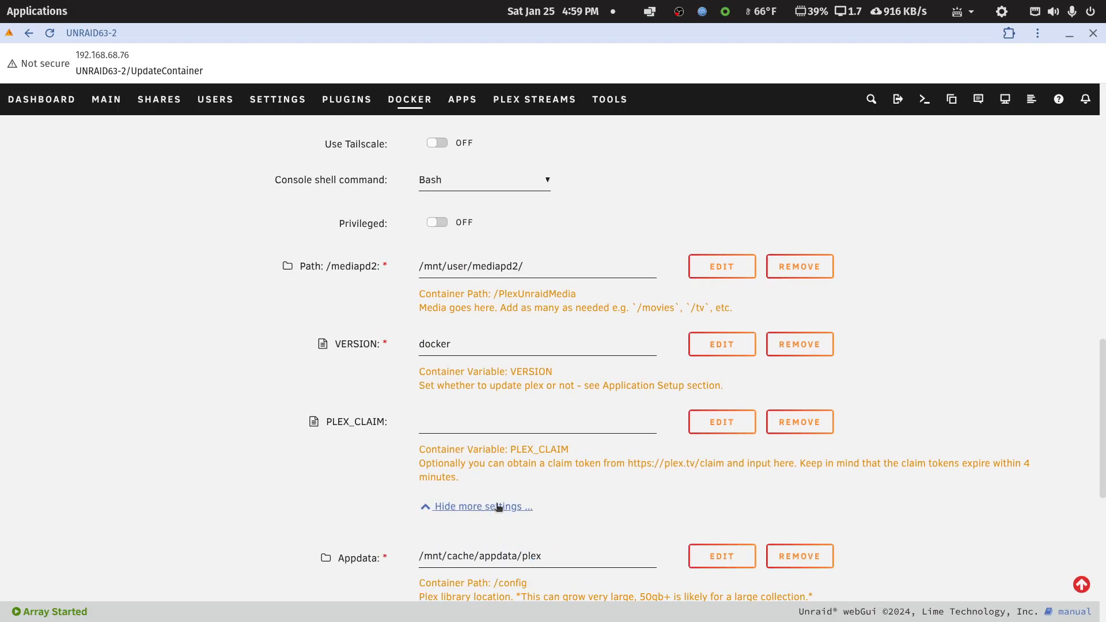
Examine the plex container's media path, Appdata path and variables, and return to the Docker containers list without changing anything.
scroll(508, 499, "up", 15)
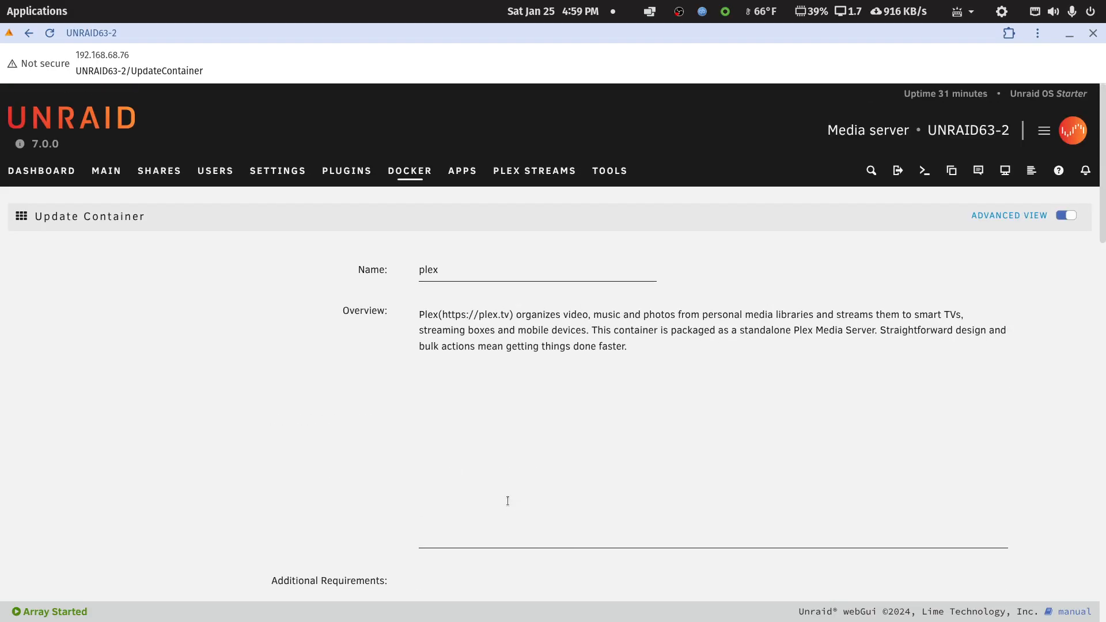
scroll(508, 500, "down", 5)
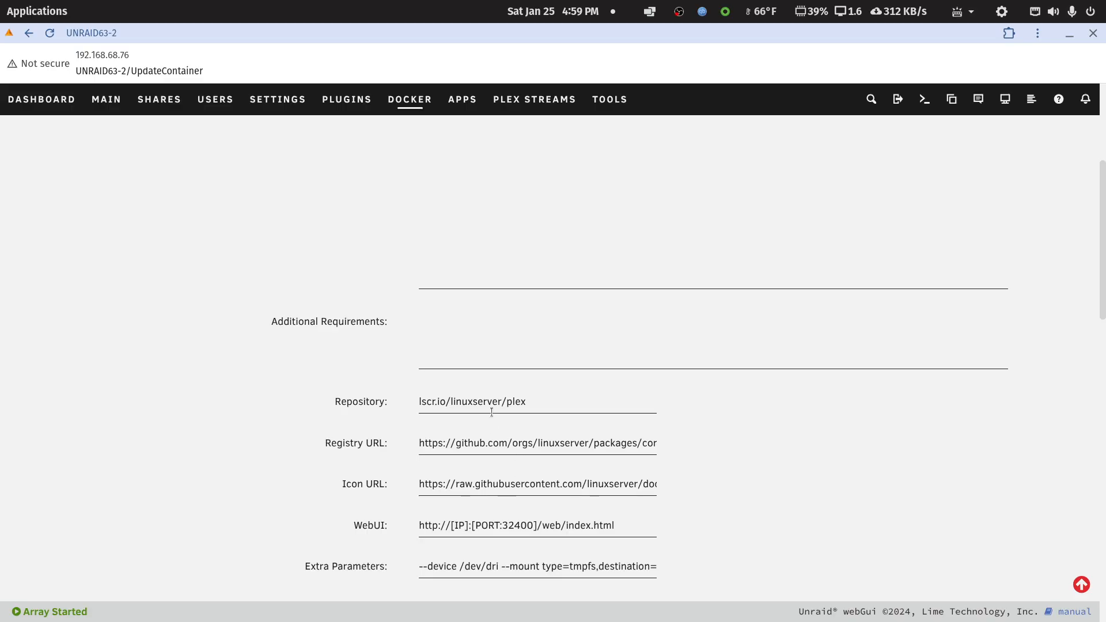
scroll(492, 413, "down", 10)
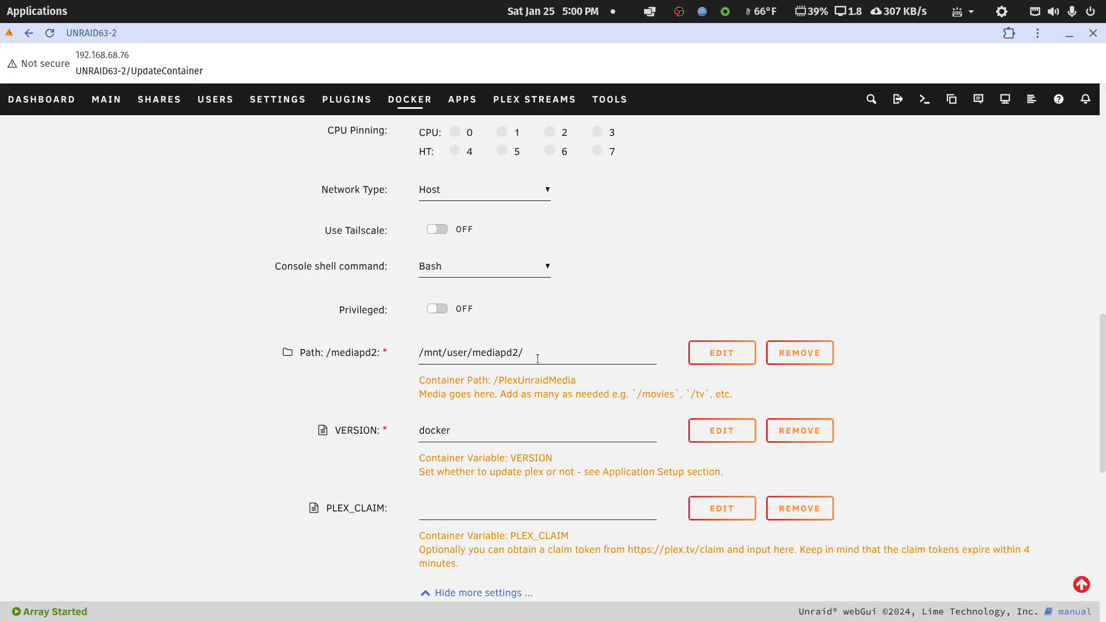
scroll(512, 433, "down", 3)
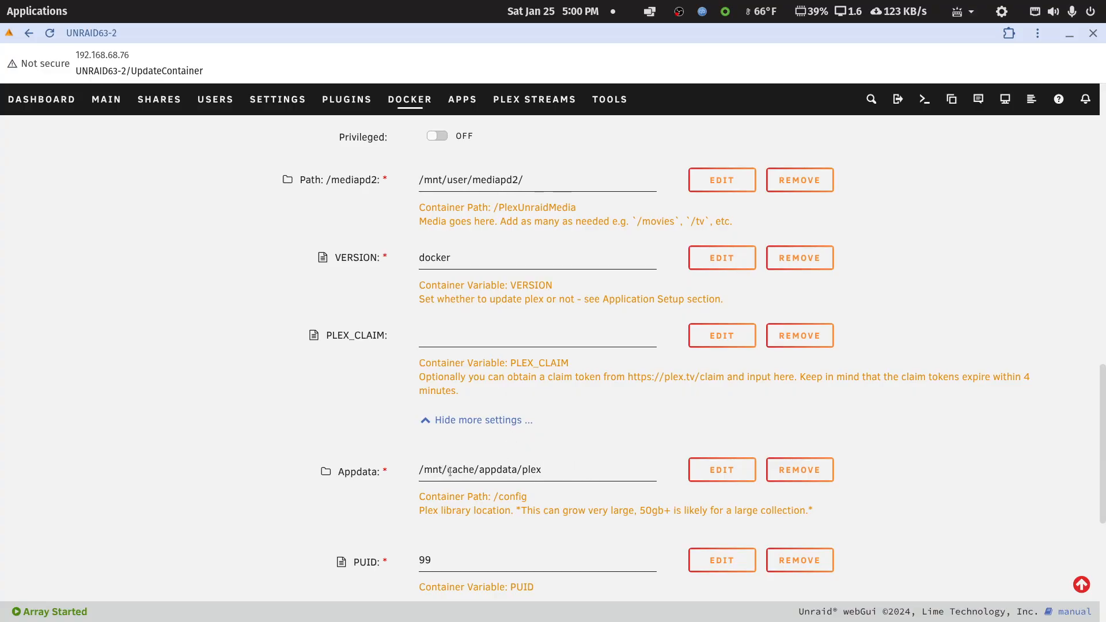
left_click_drag(449, 471, 474, 471)
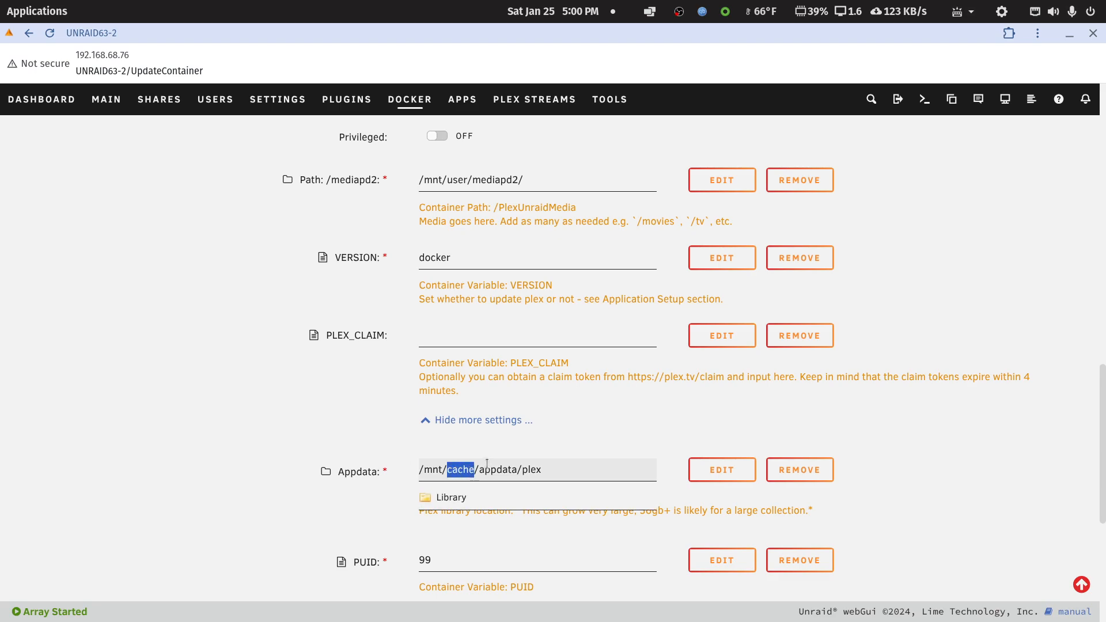
left_click(865, 445)
scroll(861, 447, "down", 6)
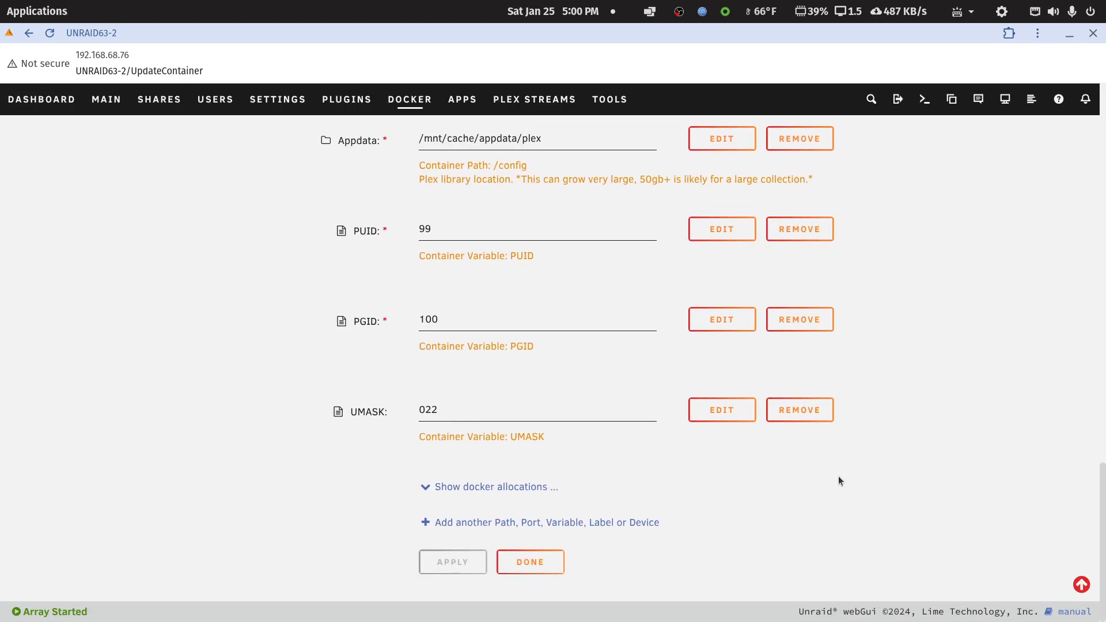
scroll(840, 473, "up", 4)
scroll(826, 488, "down", 5)
scroll(686, 510, "up", 15)
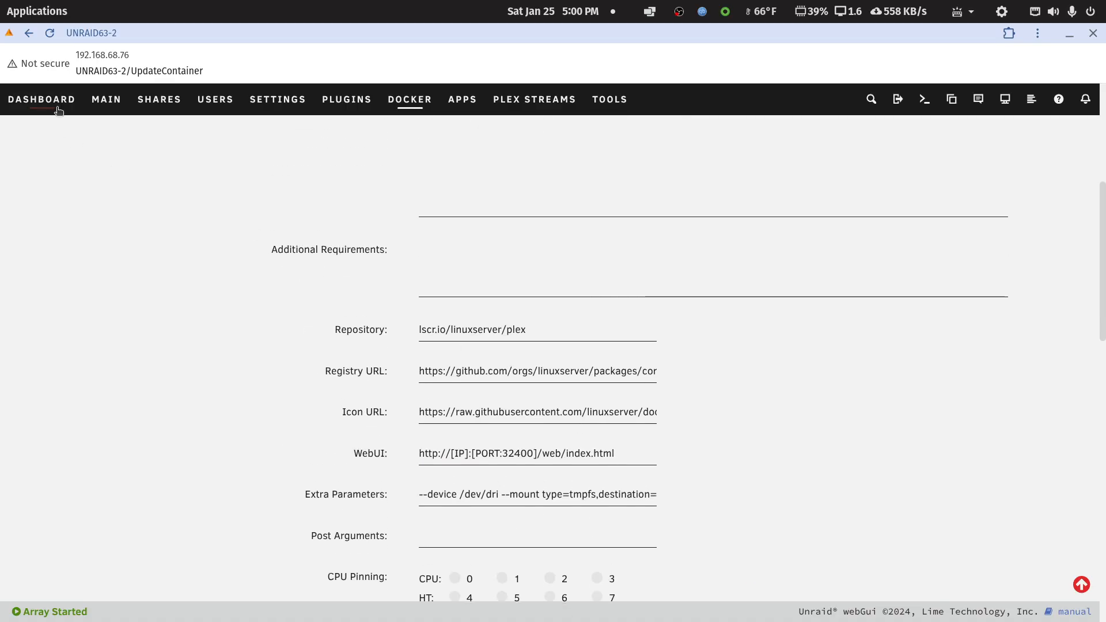
left_click(405, 101)
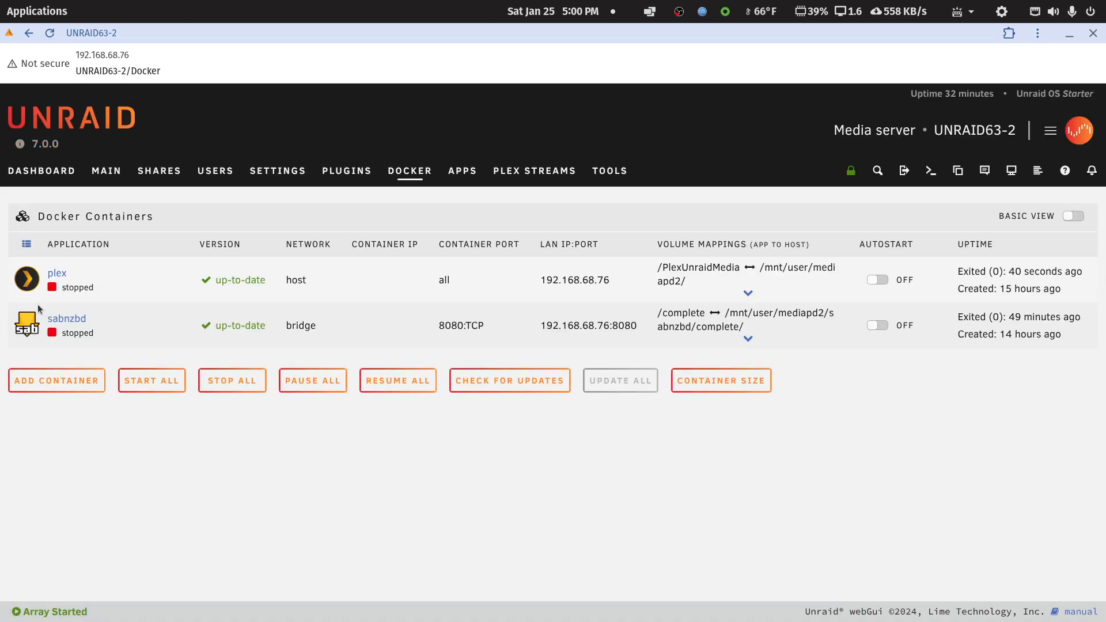
From the Main overview, browse Disk 1's mediapd2 folder and return to the device list.
left_click(51, 178)
left_click(106, 171)
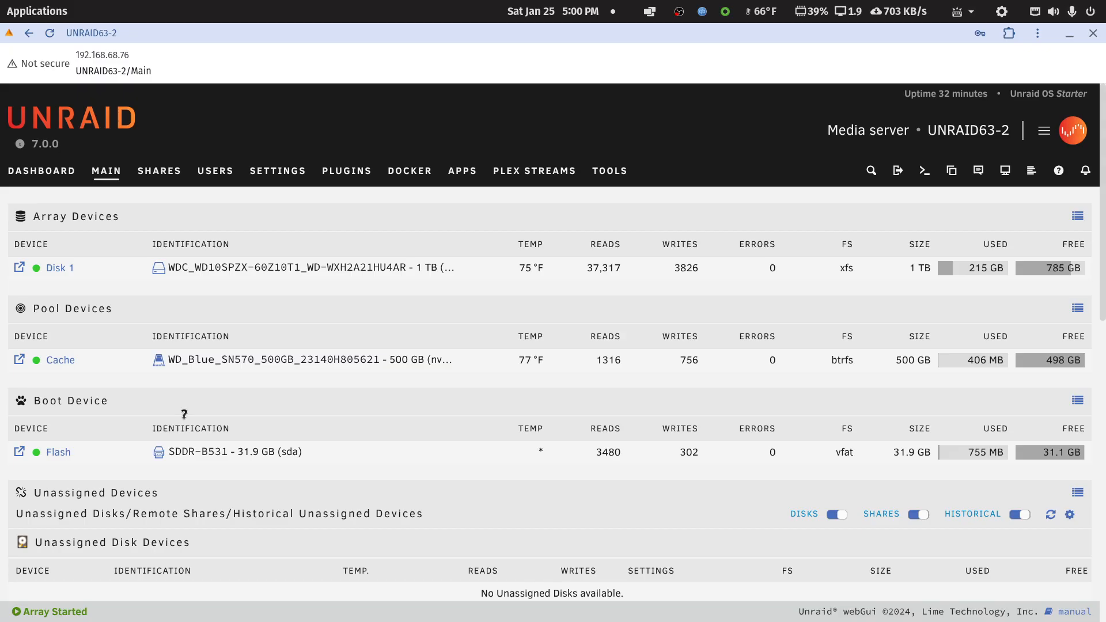
left_click(19, 267)
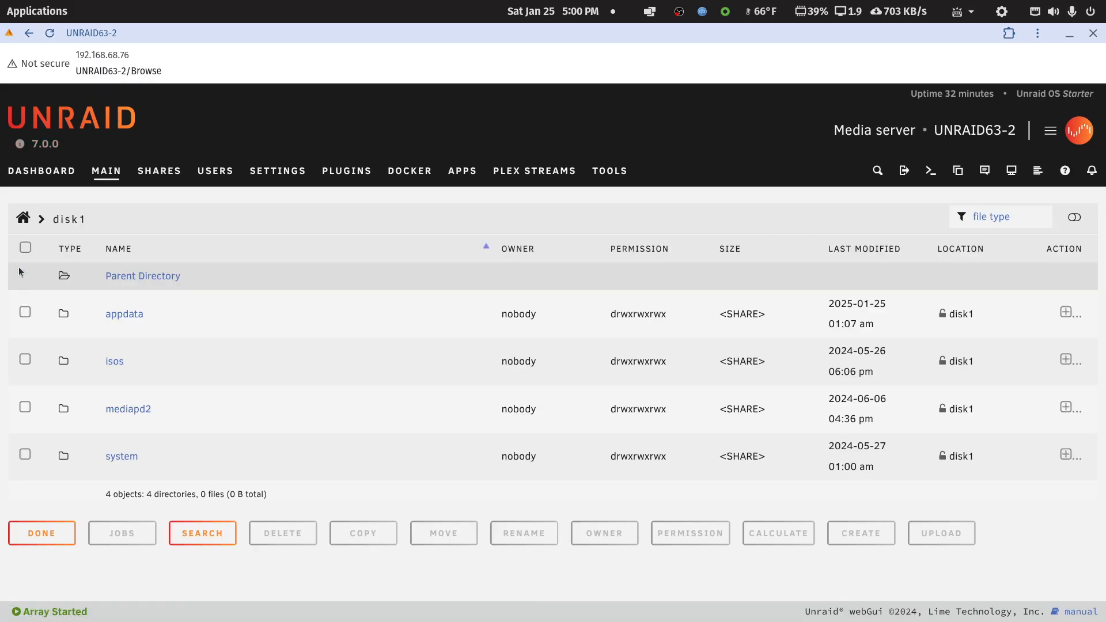
left_click(118, 409)
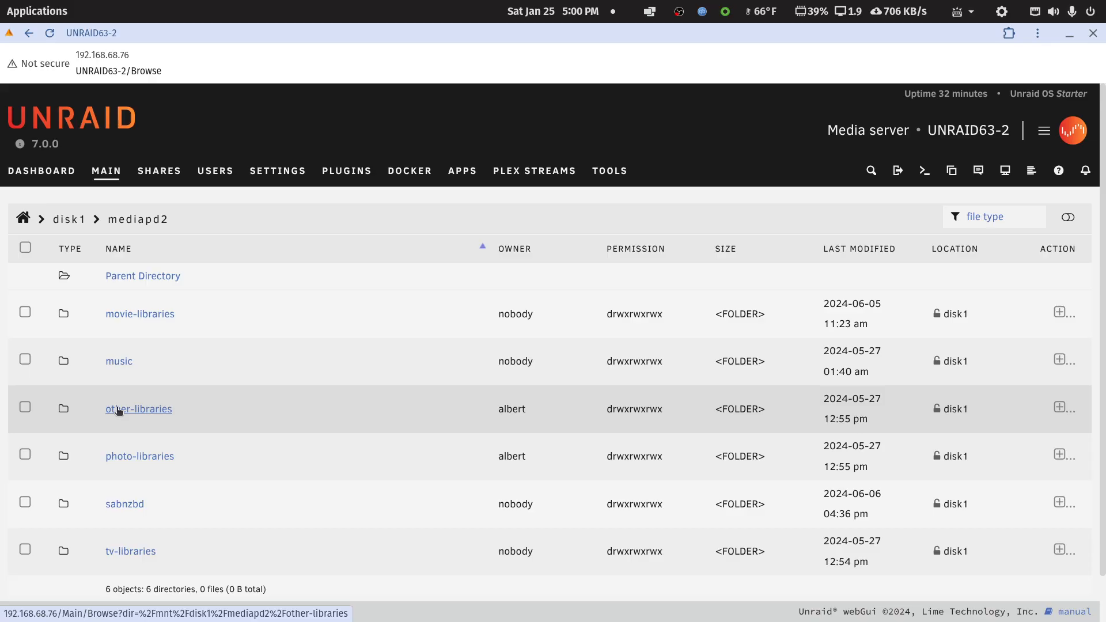
left_click(29, 34)
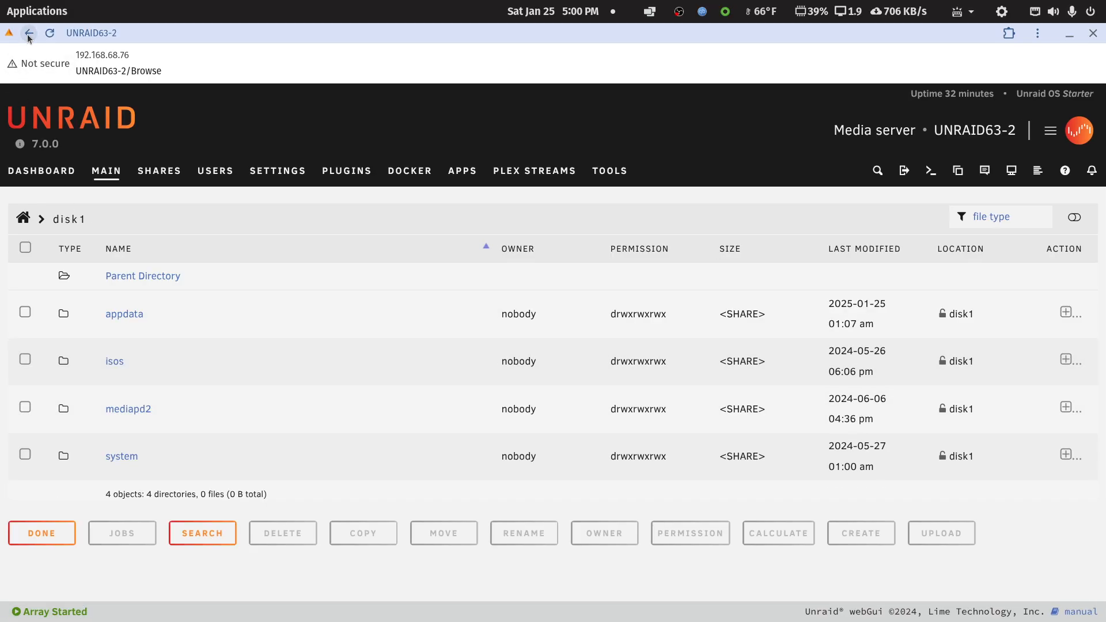
left_click(29, 35)
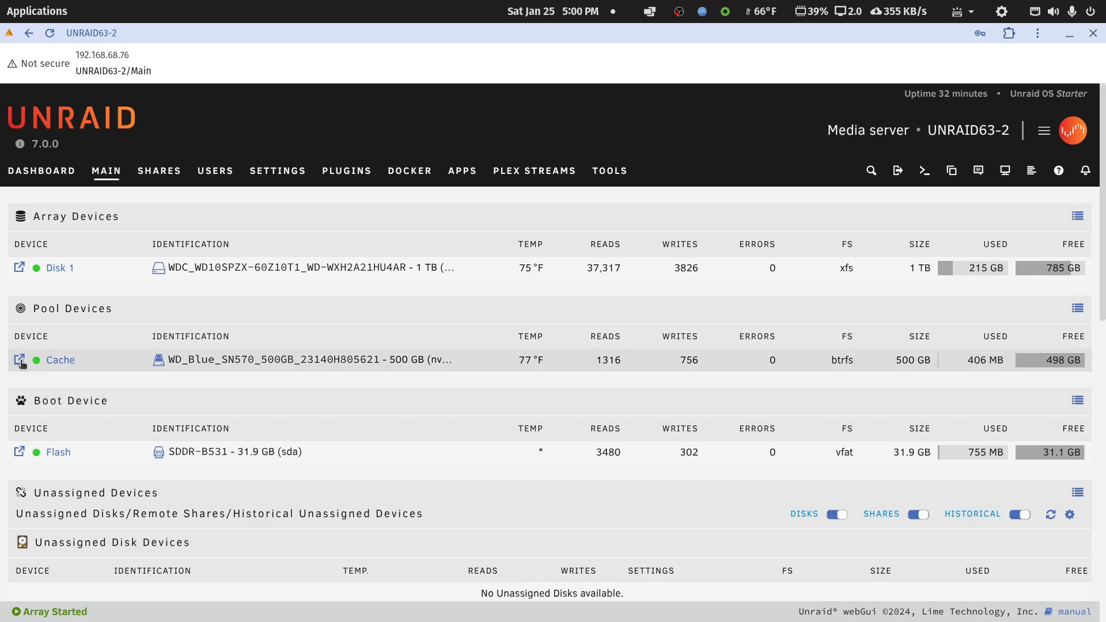
Browse the Cache pool's appdata folder and return to the device list.
left_click(20, 360)
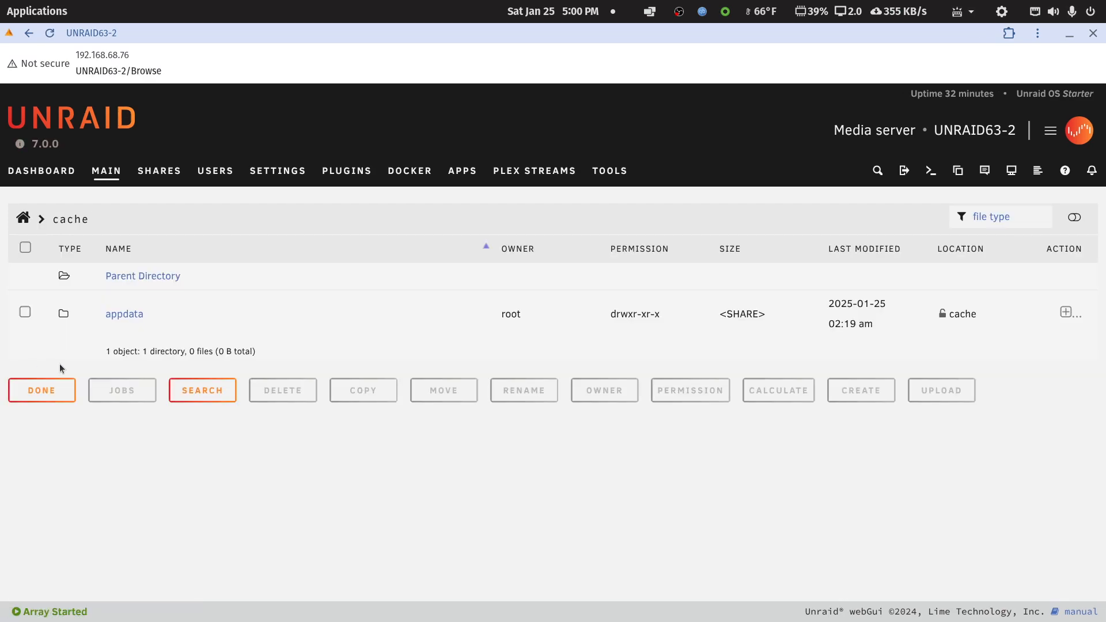
left_click(107, 318)
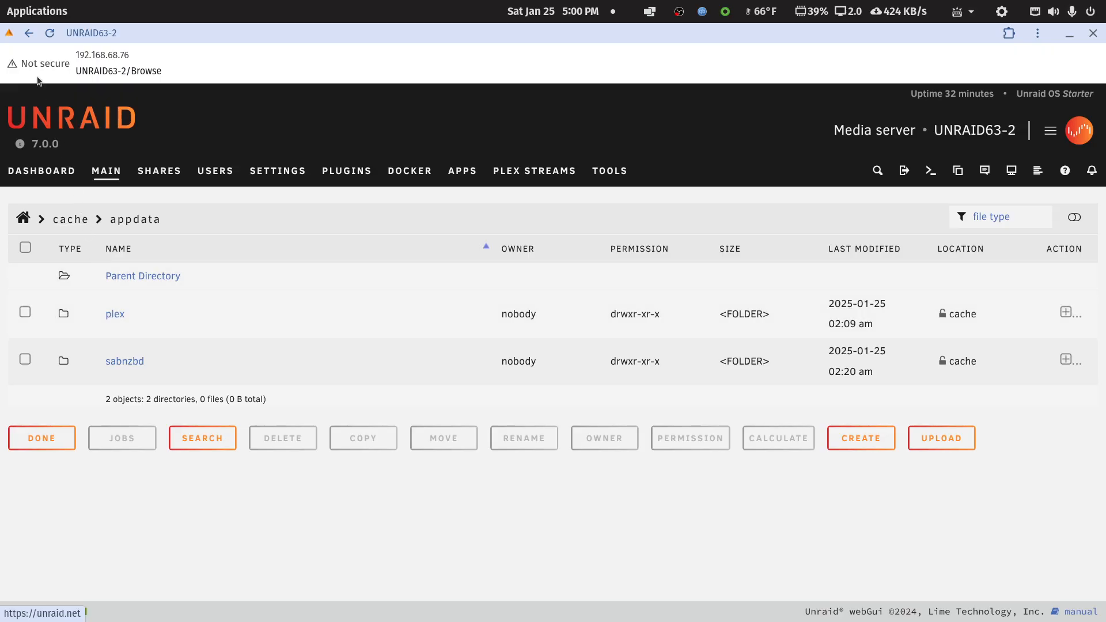
left_click(30, 34)
left_click(30, 34)
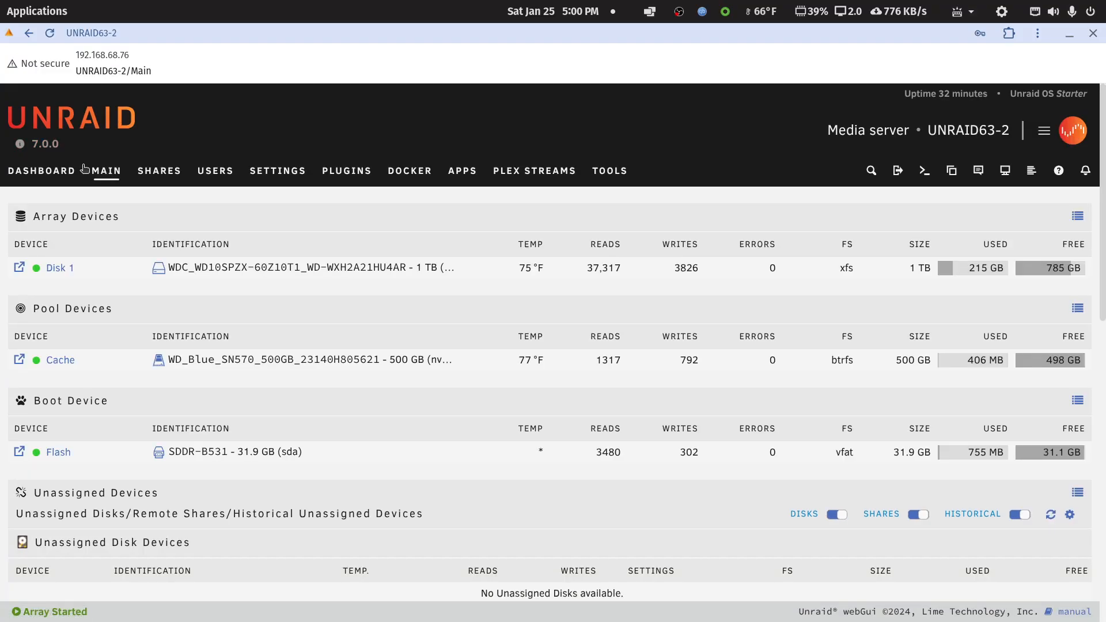
Stop the Unraid array from the dashboard and confirm the operation.
left_click(37, 171)
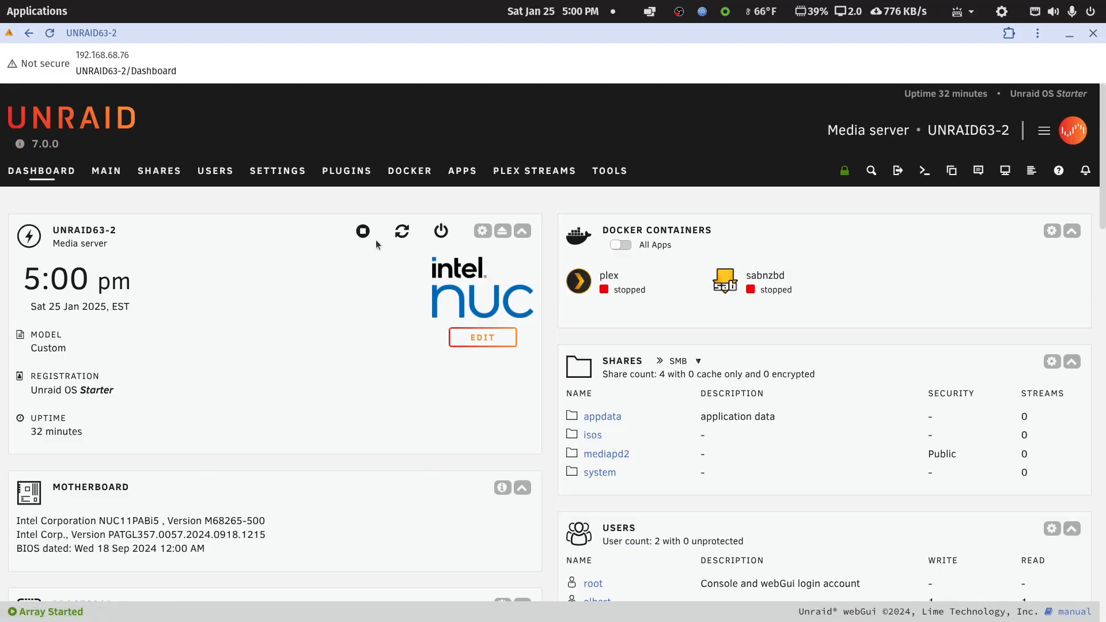
left_click(363, 231)
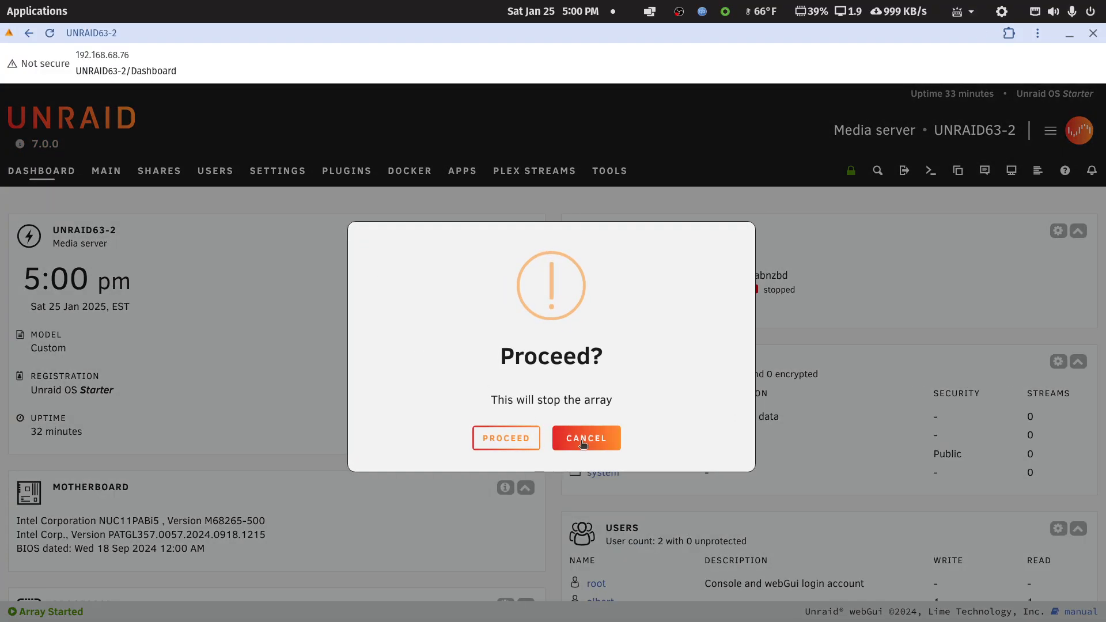
left_click(512, 443)
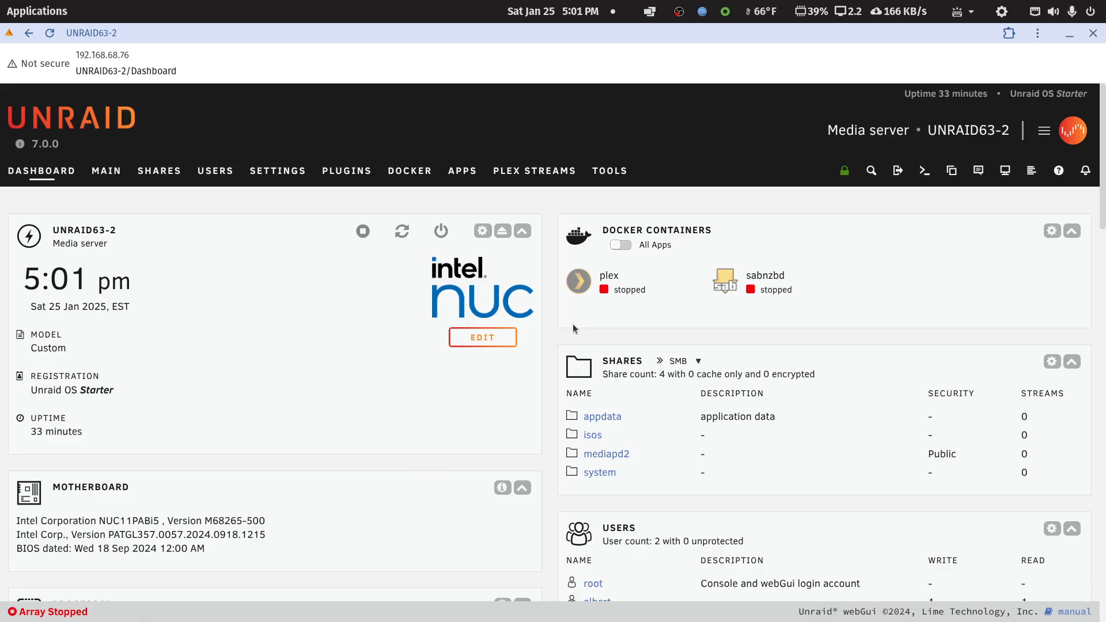
scroll(548, 395, "down", 3)
scroll(548, 396, "up", 3)
scroll(548, 396, "down", 5)
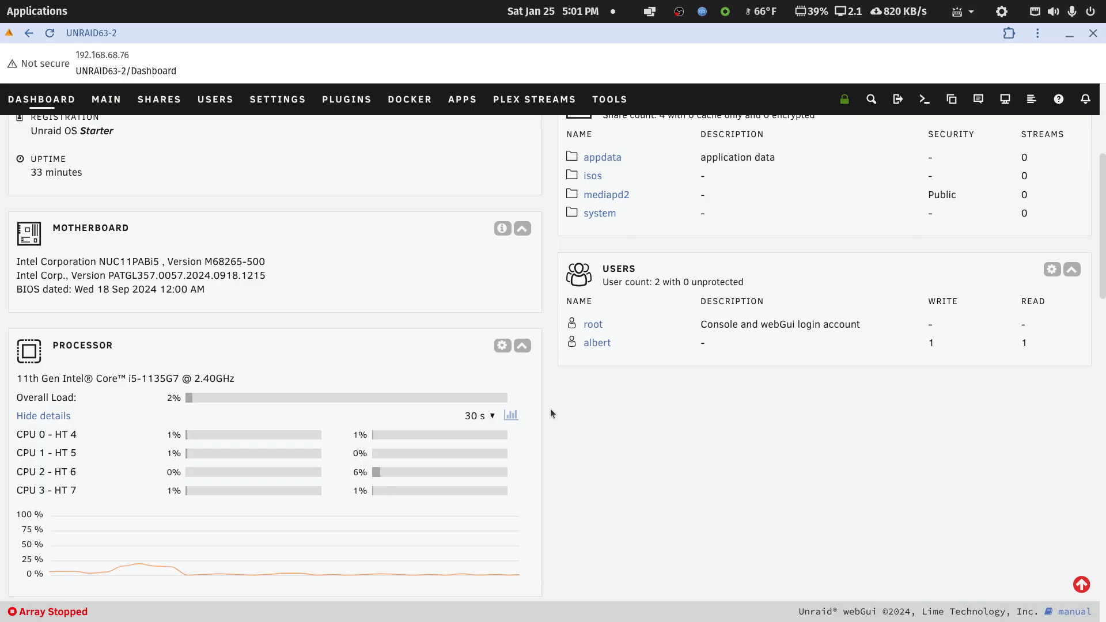
scroll(531, 433, "up", 5)
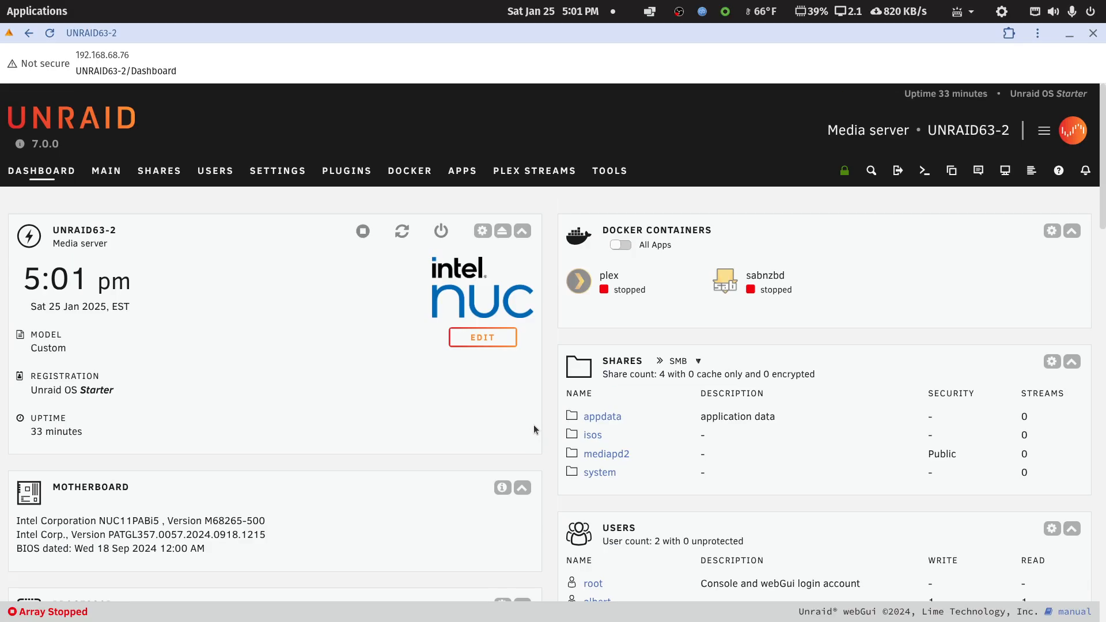
scroll(533, 423, "down", 2)
Remove the remote SMB shares //SYNO1019/media, //192.168.68.116/media and //192.168.68.116/docker from the Main page's Unassigned Devices section.
left_click(109, 104)
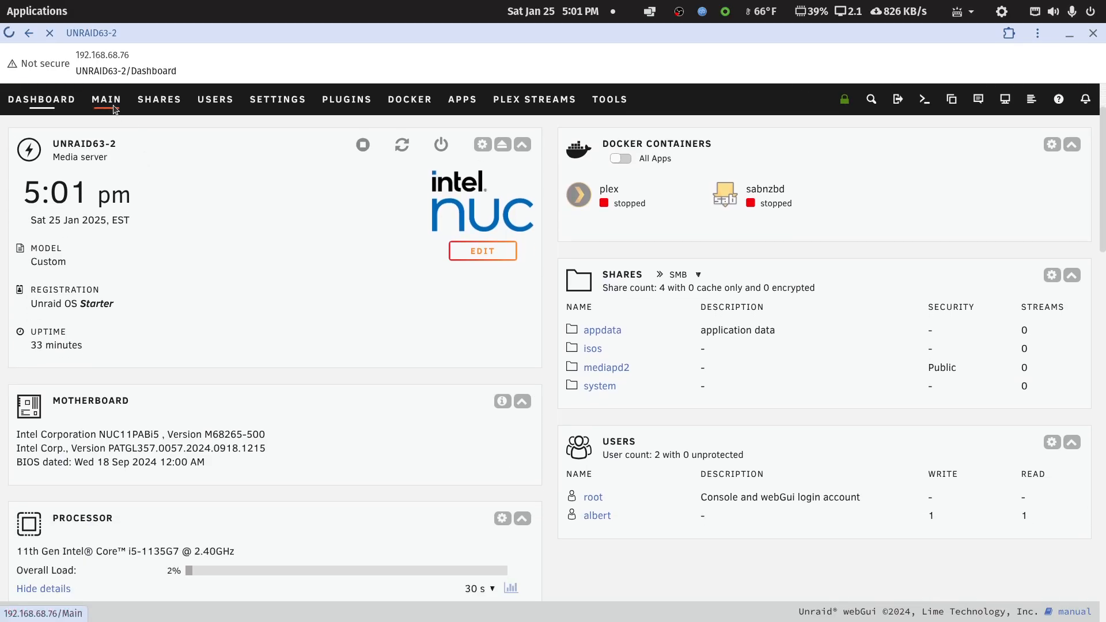
scroll(315, 390, "down", 5)
scroll(316, 390, "down", 3)
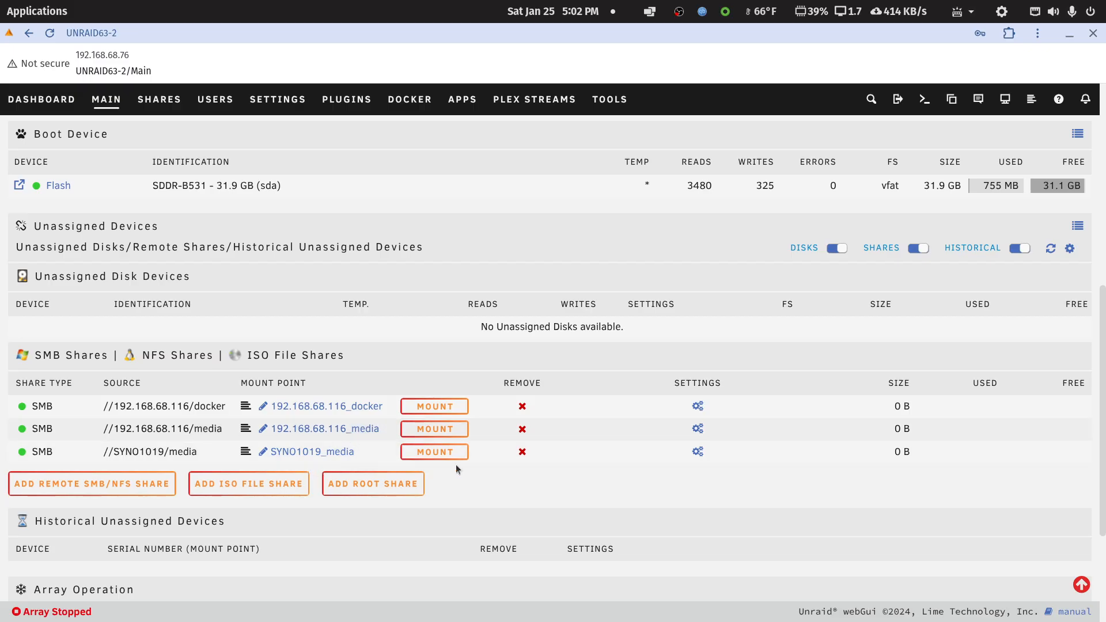
left_click(522, 452)
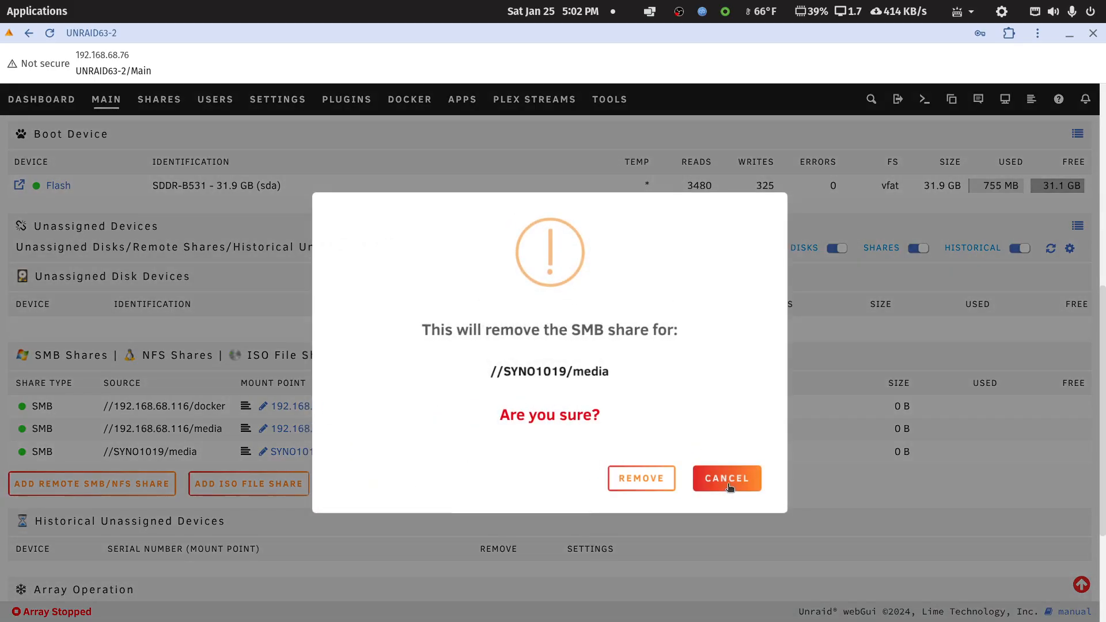
left_click(658, 481)
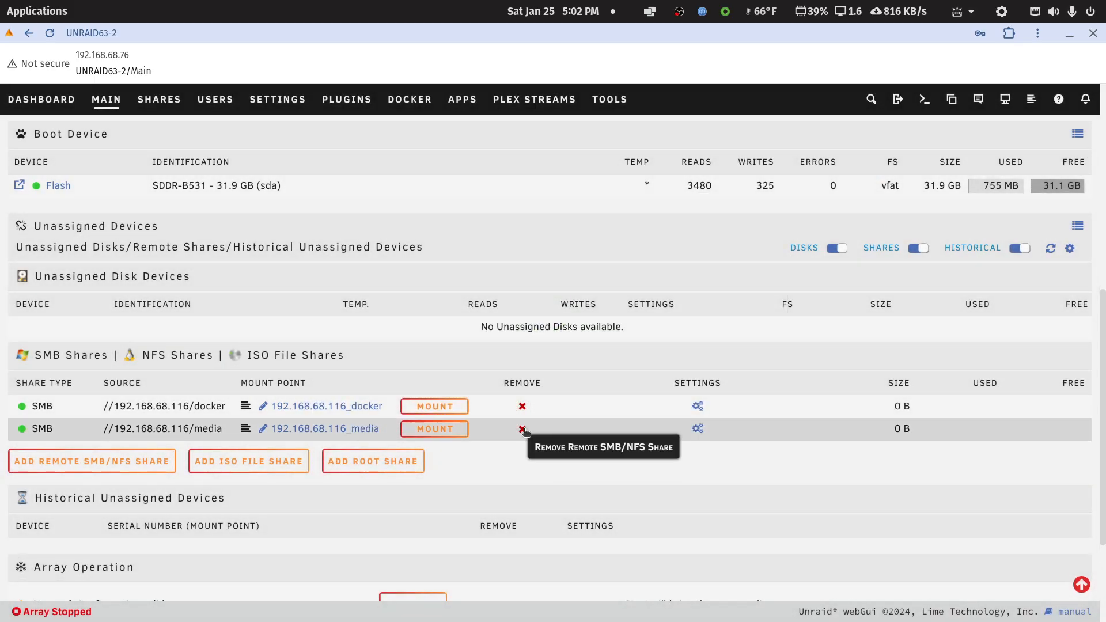
left_click(521, 428)
left_click(627, 477)
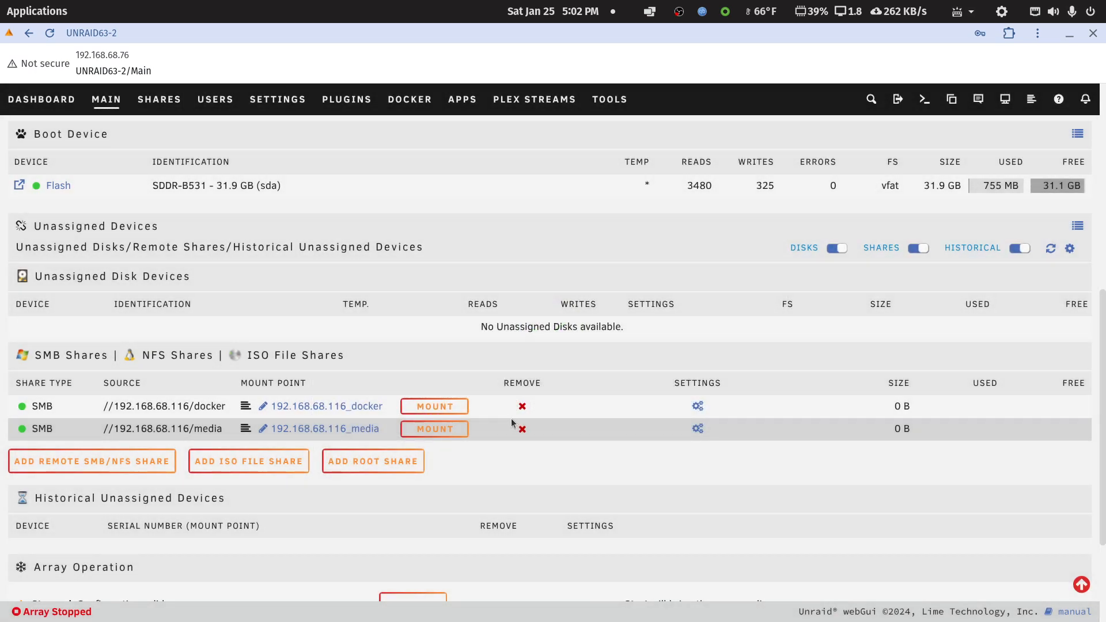
left_click(521, 406)
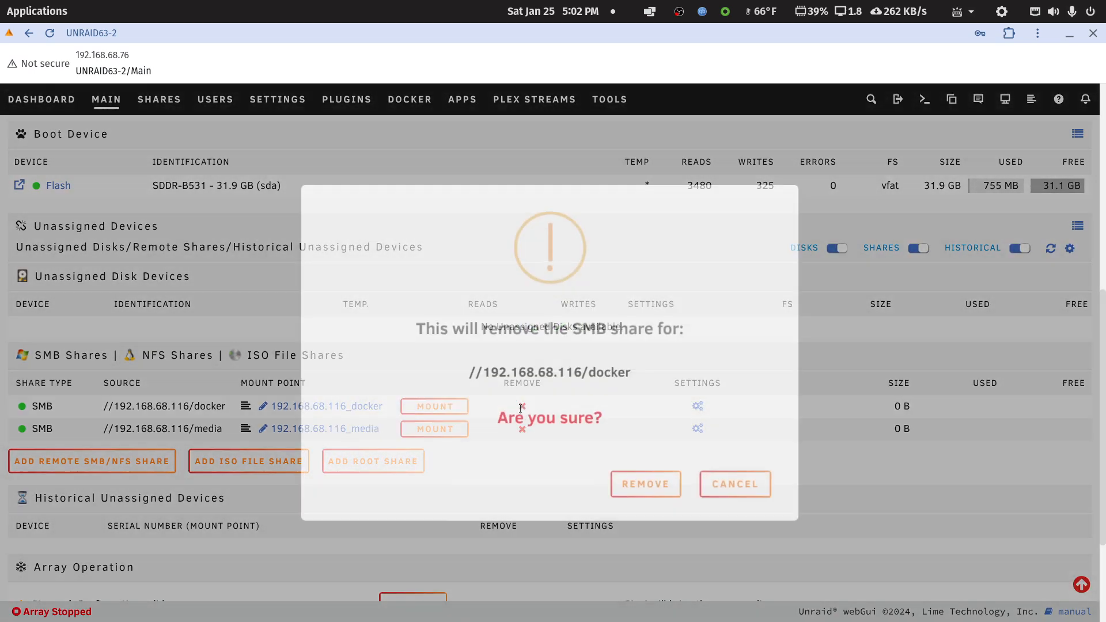
left_click(634, 477)
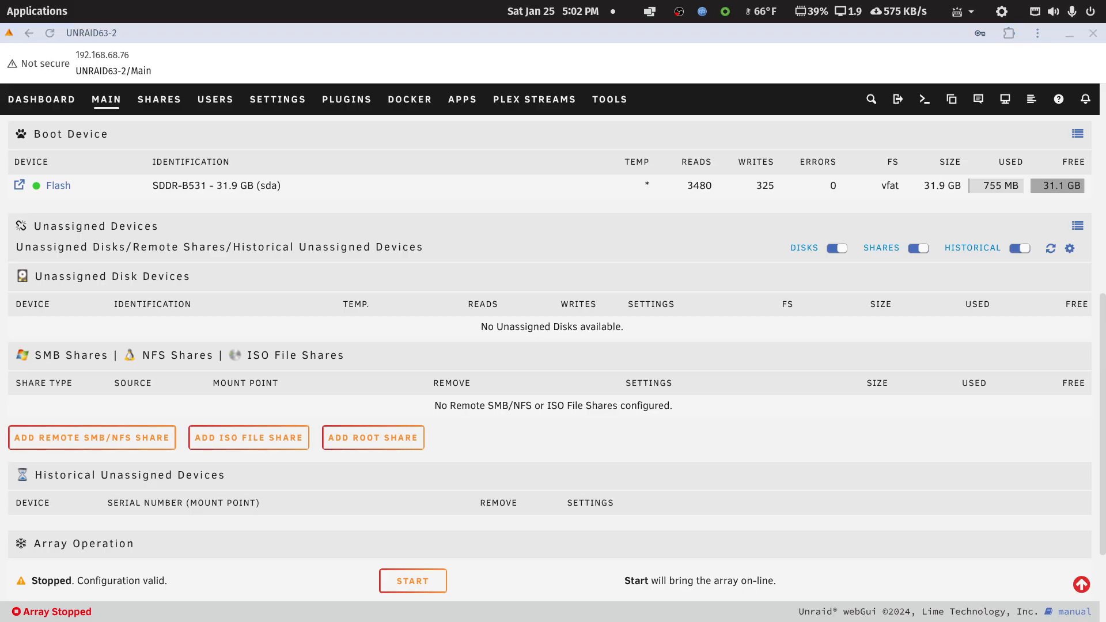
Check the login credentials, server address and mount path in the LibreOffice Writer notes, and return to the Unraid page.
key("alt+Tab")
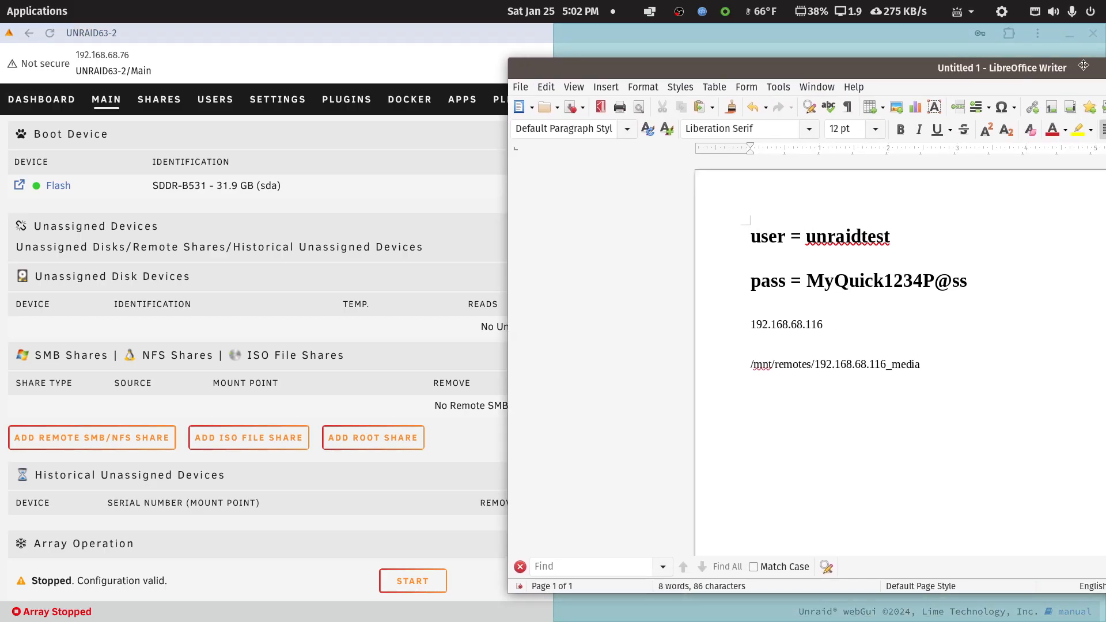
key("alt+Tab")
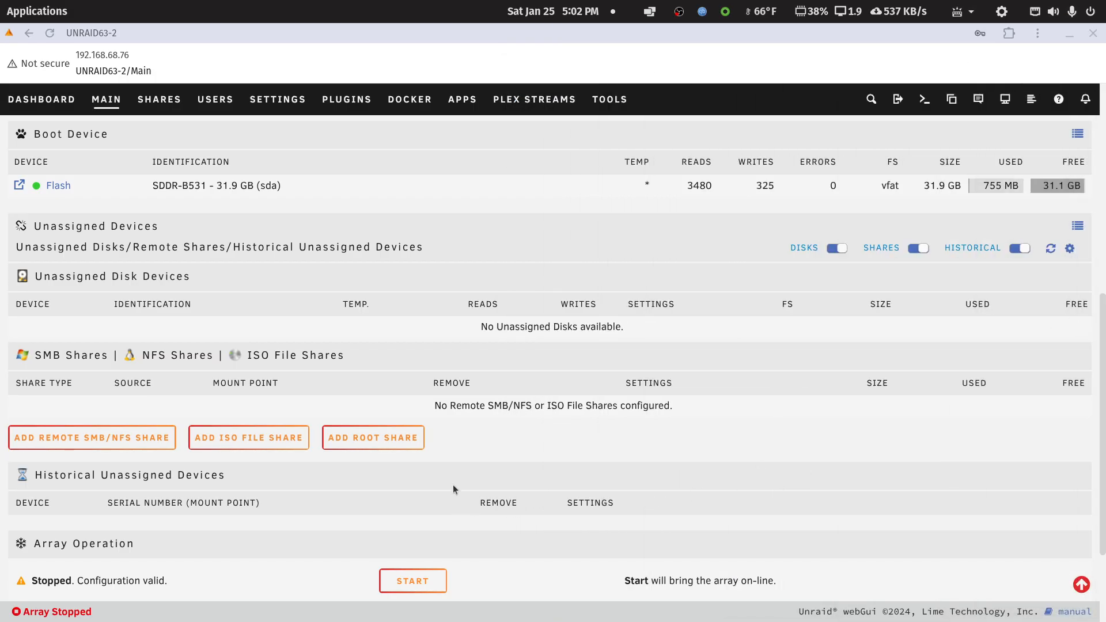
Search for available NFS servers for a new remote share, review the server list, and cancel without adding one.
left_click(88, 440)
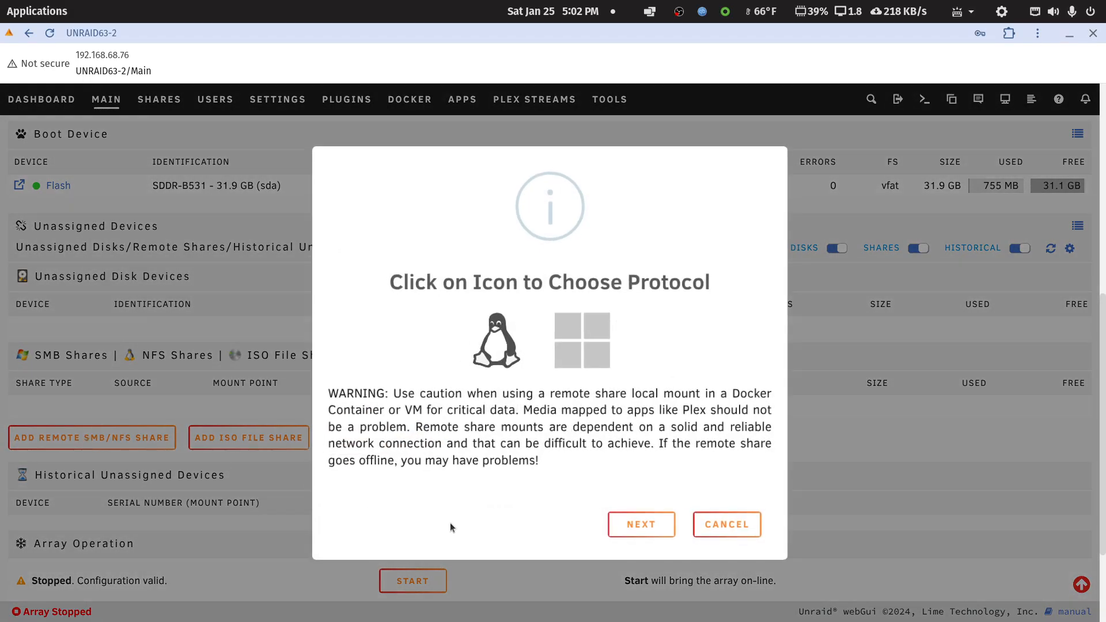
left_click(496, 349)
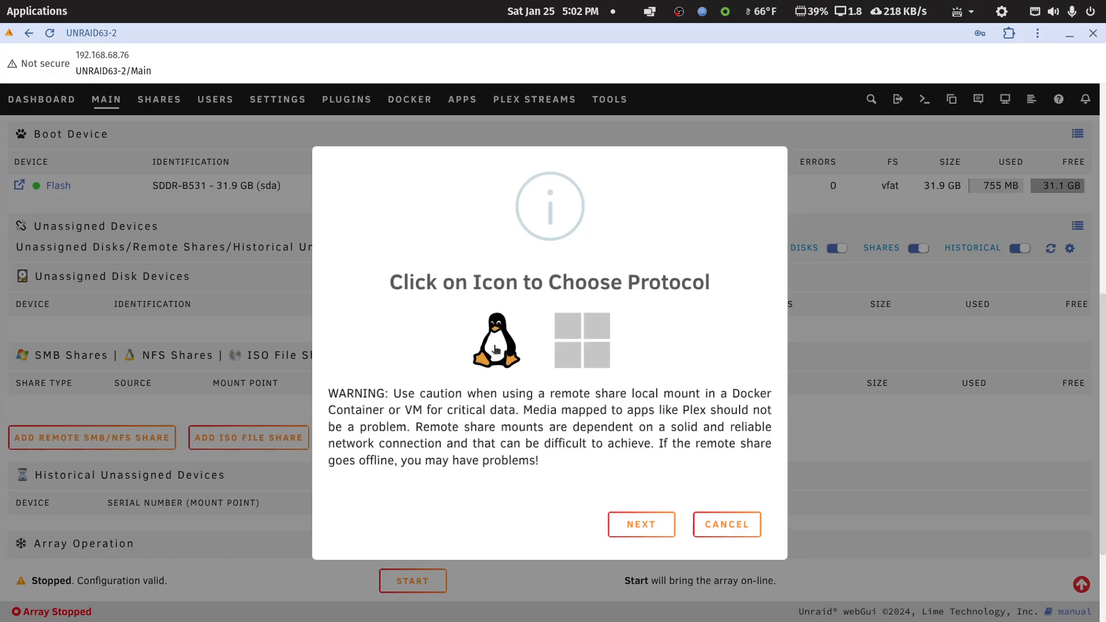
left_click(664, 528)
left_click(562, 358)
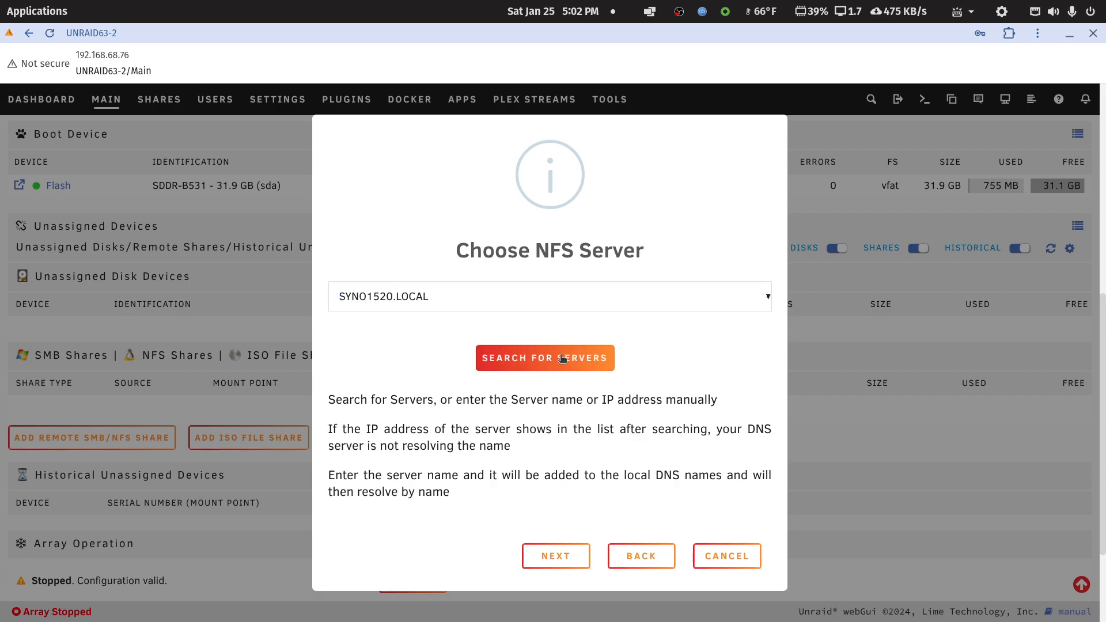
left_click(769, 299)
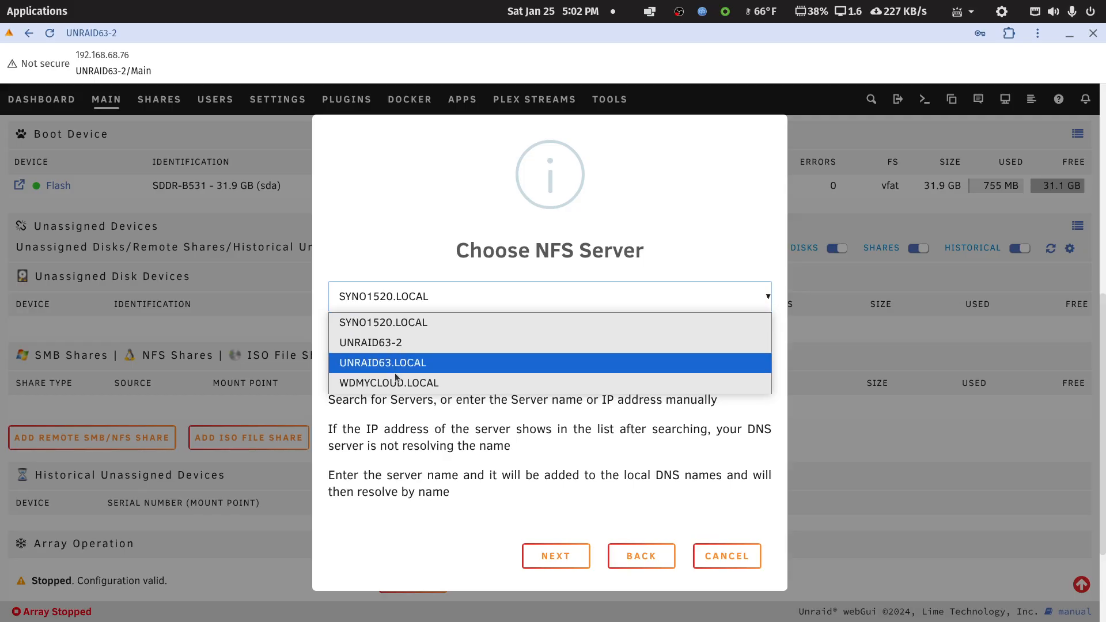
left_click(579, 559)
left_click(709, 562)
Start adding a remote share over the Windows SMB protocol, search for servers and choose SYNO1019.LOCAL.
left_click(132, 444)
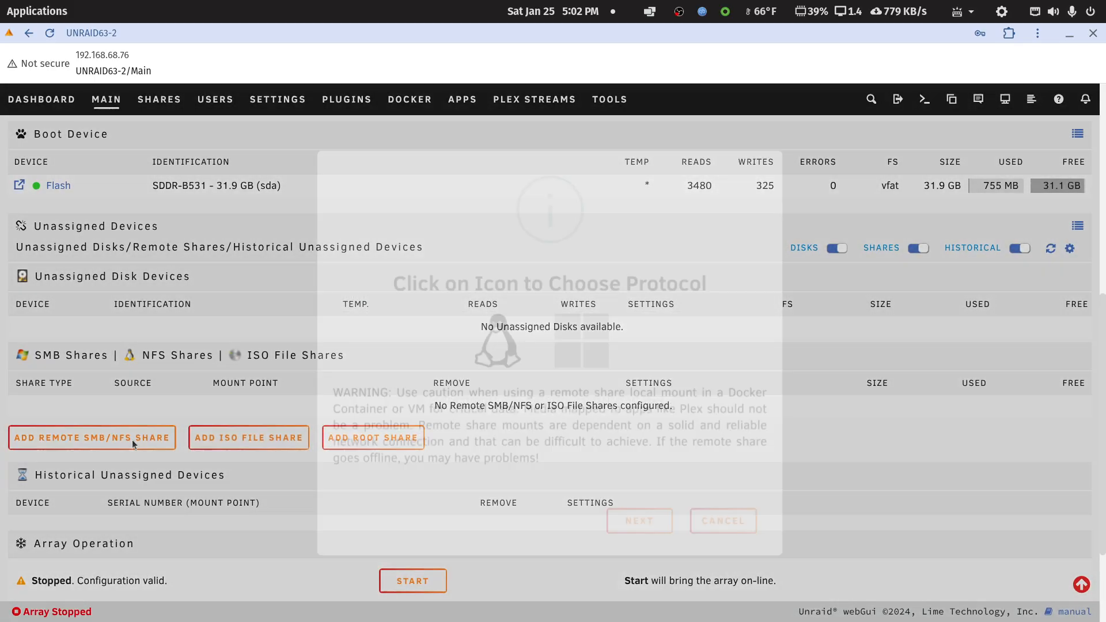
left_click(583, 344)
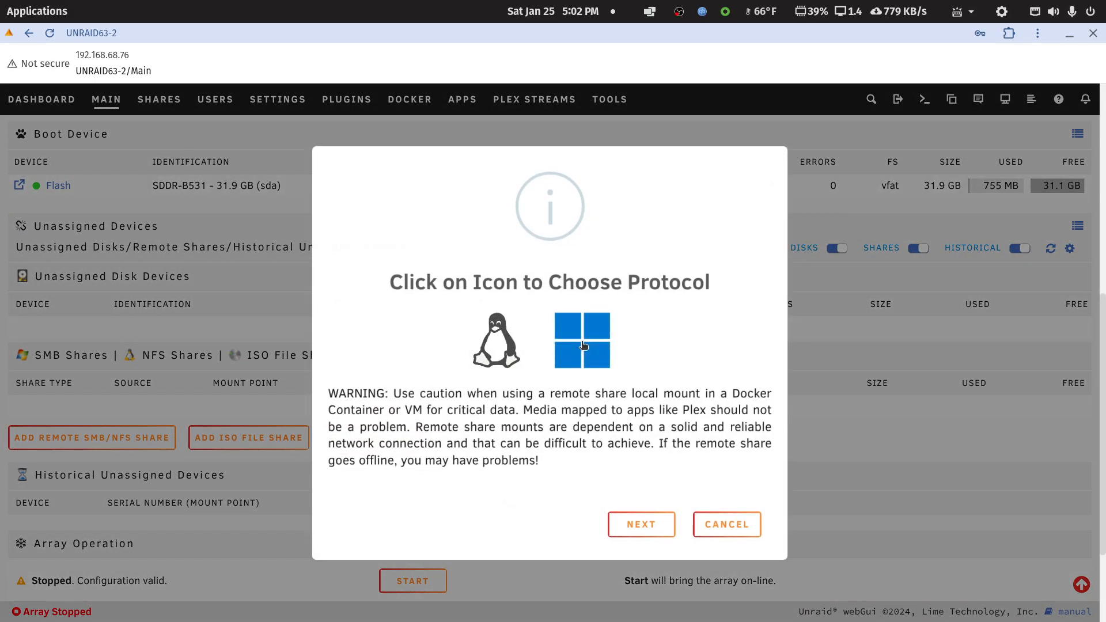
left_click(641, 524)
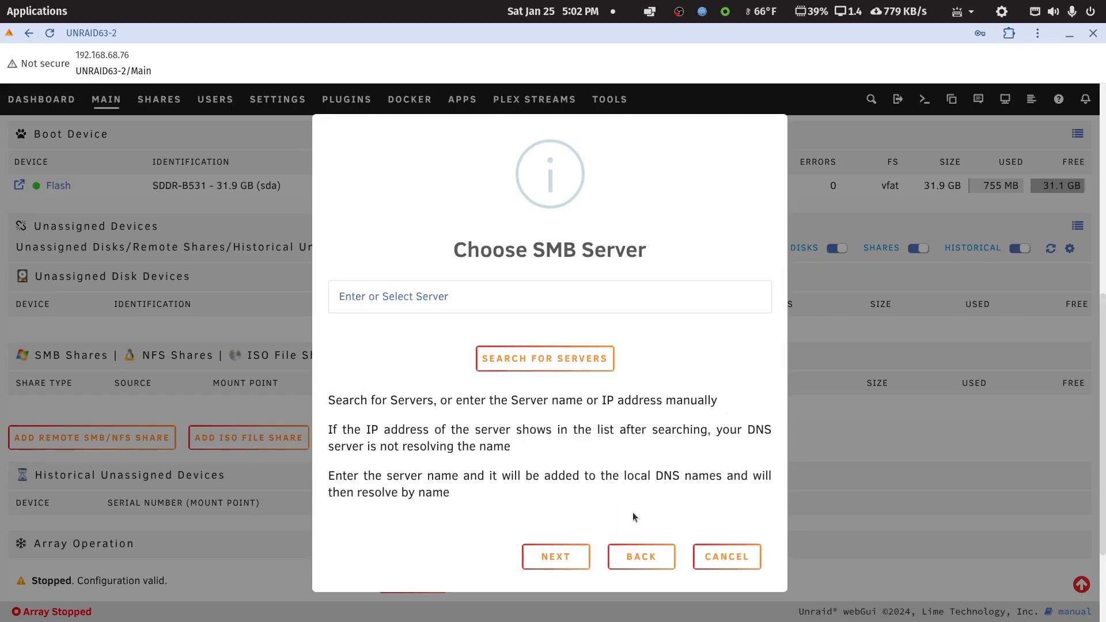
left_click(536, 364)
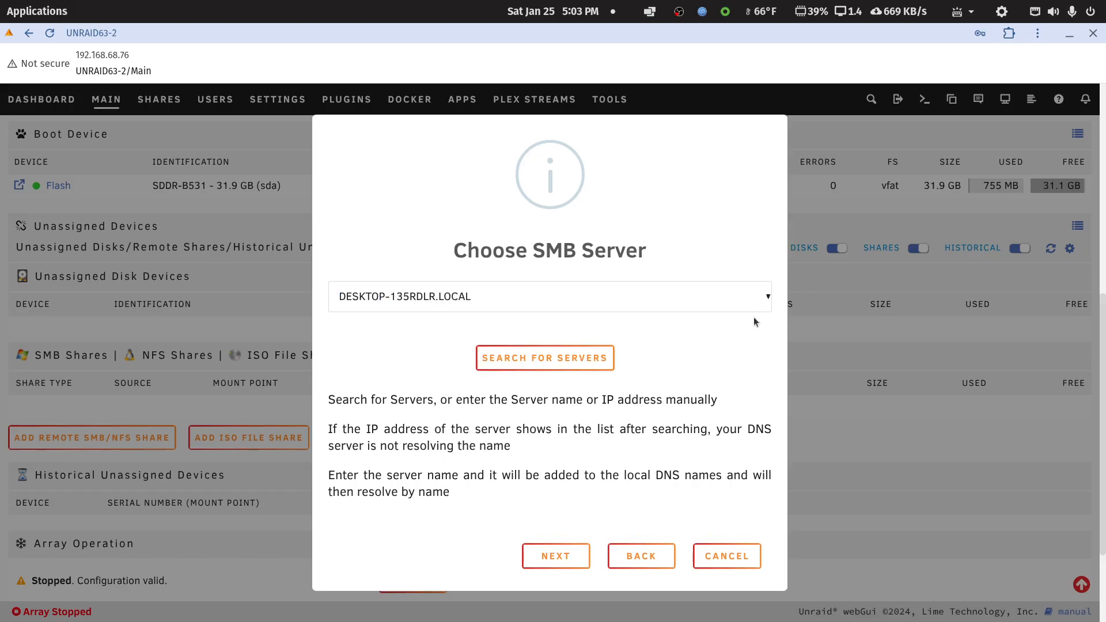
left_click(767, 301)
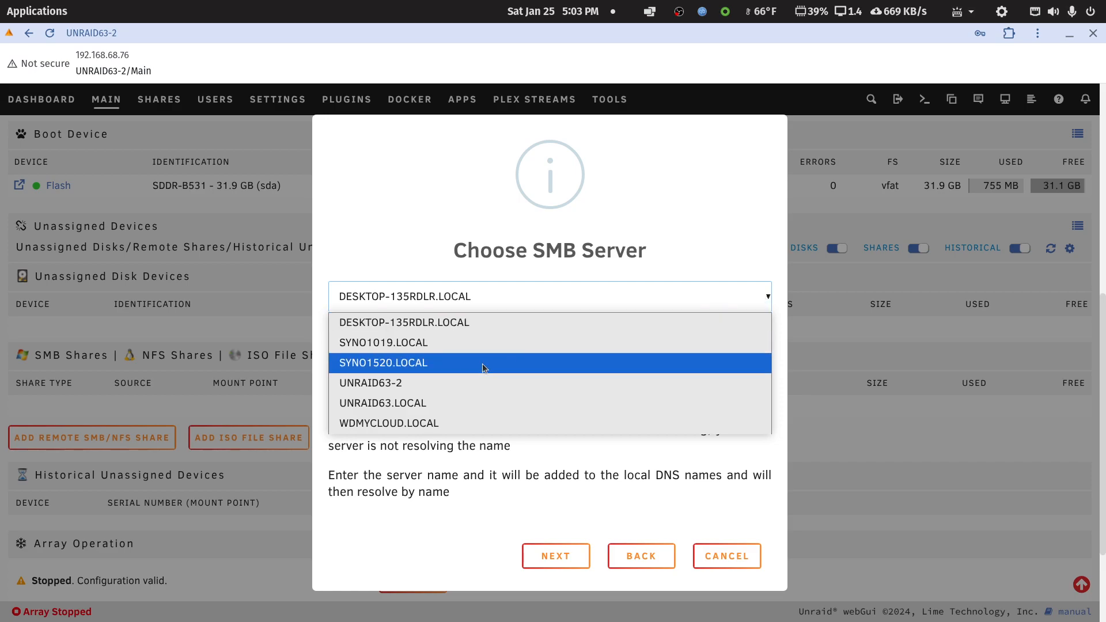
left_click(424, 344)
left_click(563, 556)
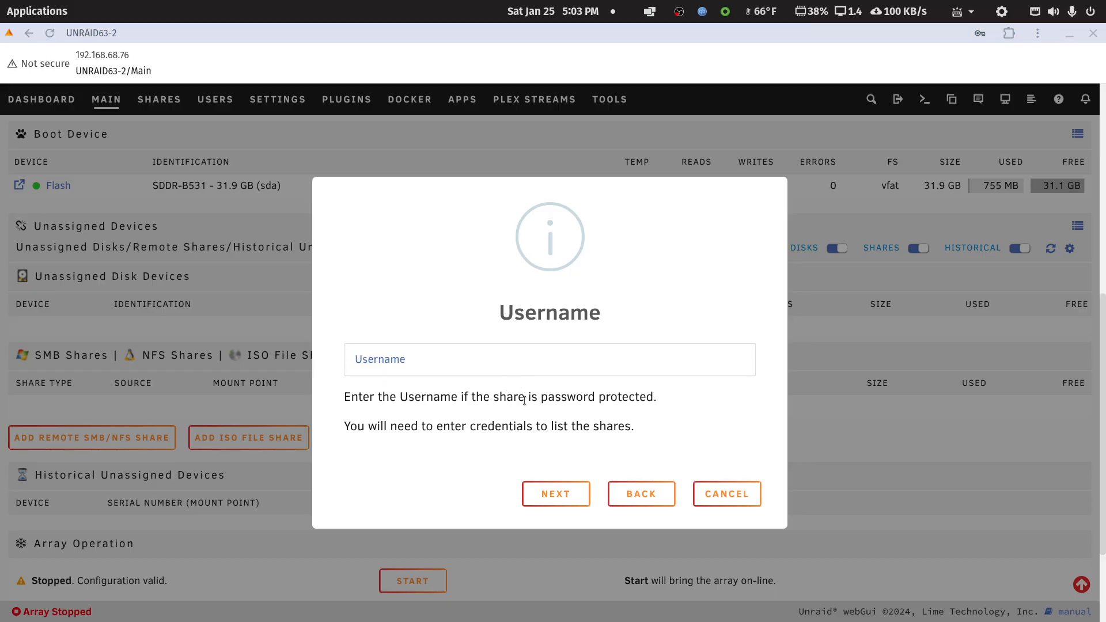
Enter the username unraidtest and the account password for the SYNO1019 server, leaving the domain blank.
left_click(510, 359)
type("unraidtest")
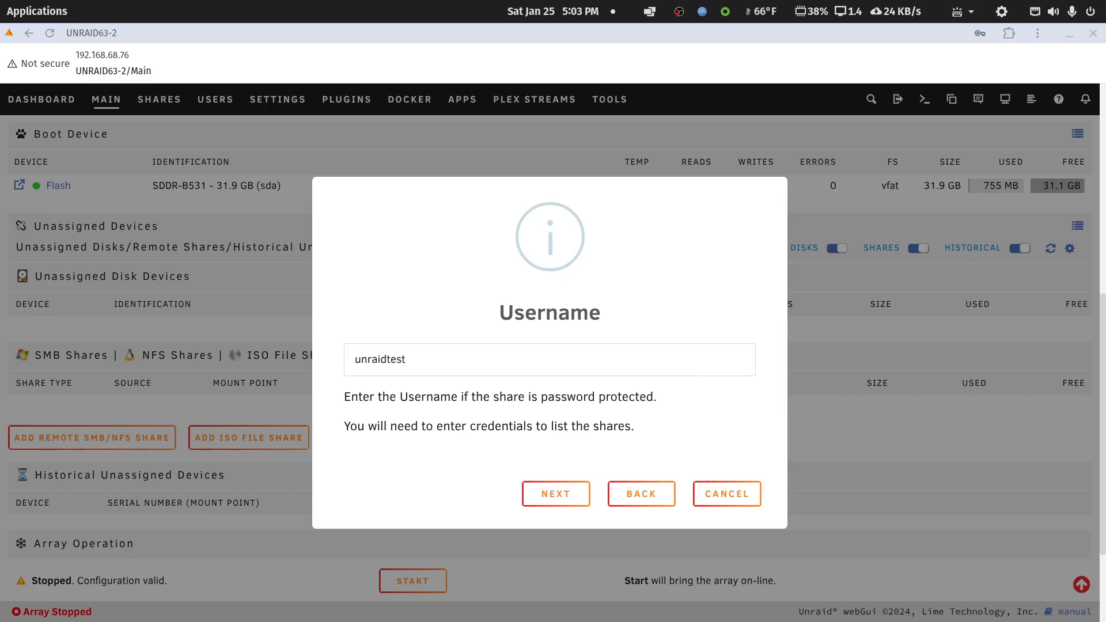
left_click(564, 489)
left_click(521, 358)
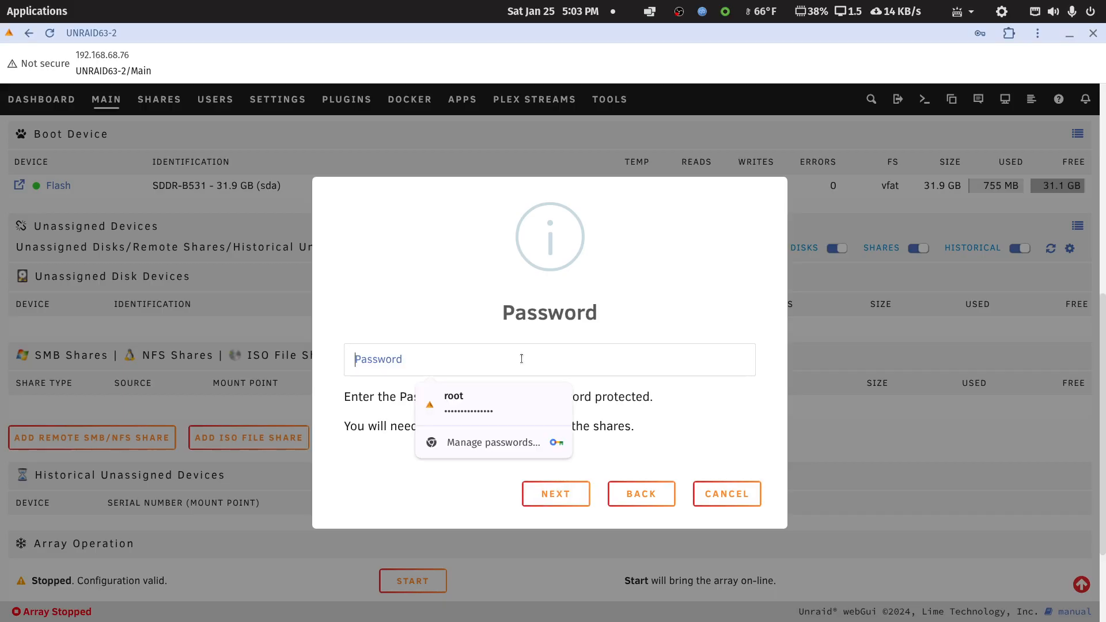
key("Down")
key("Return")
left_click(563, 488)
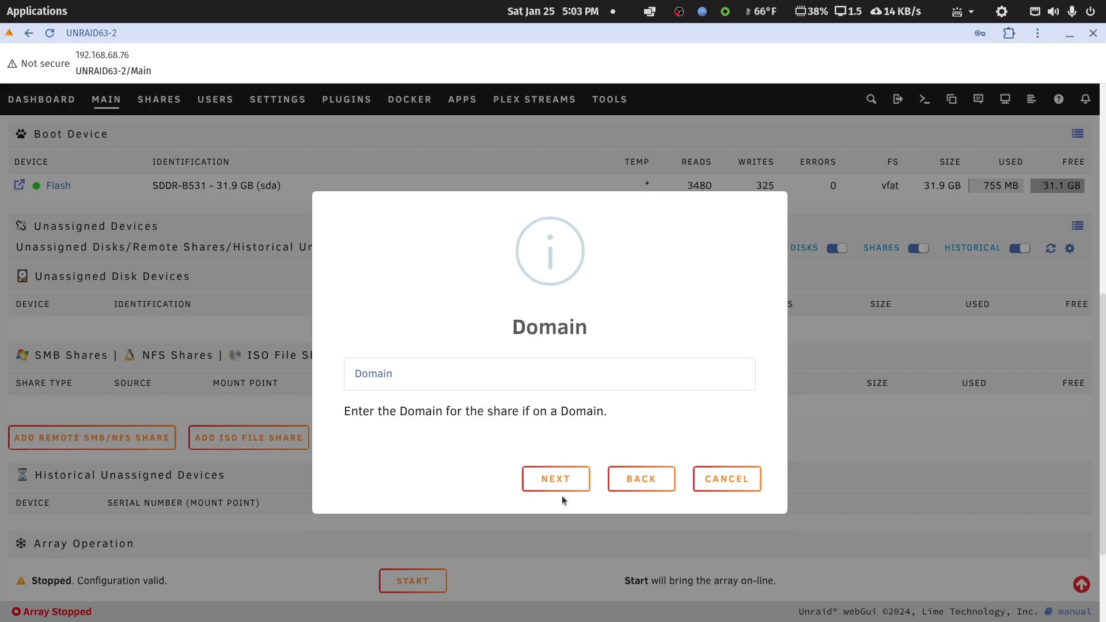
left_click(556, 478)
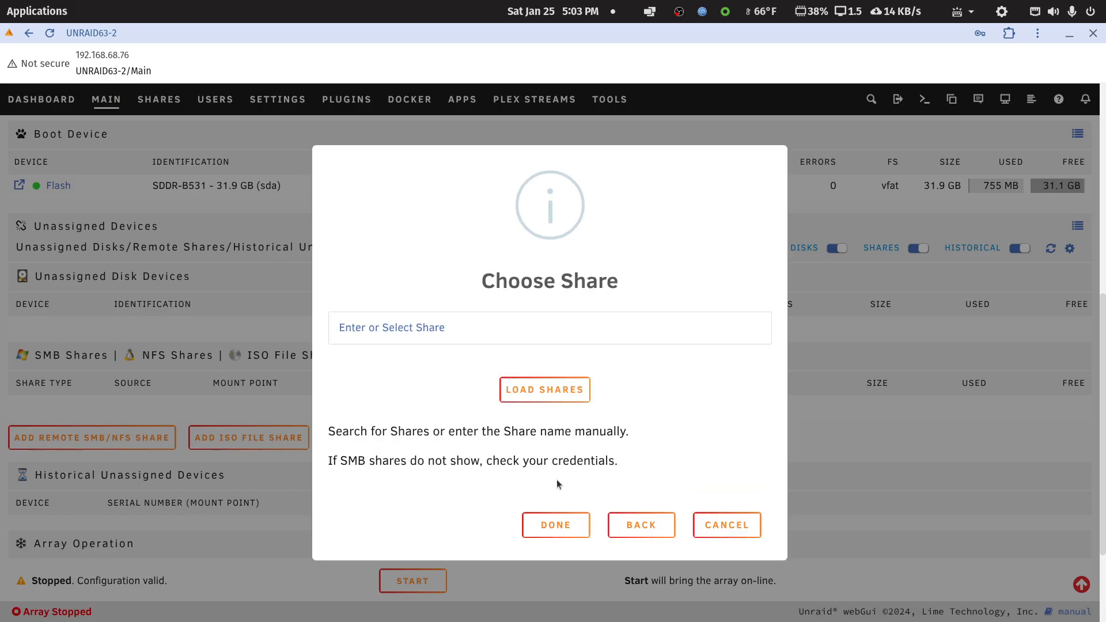
Load the shares offered by SYNO1019 and add the media share.
left_click(554, 390)
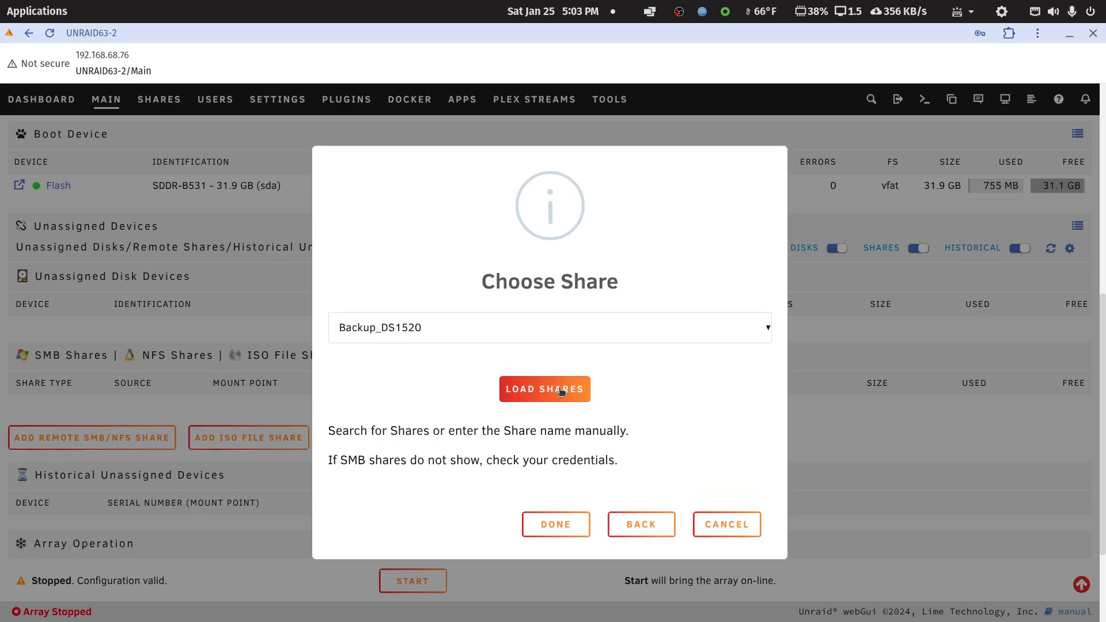
left_click(757, 329)
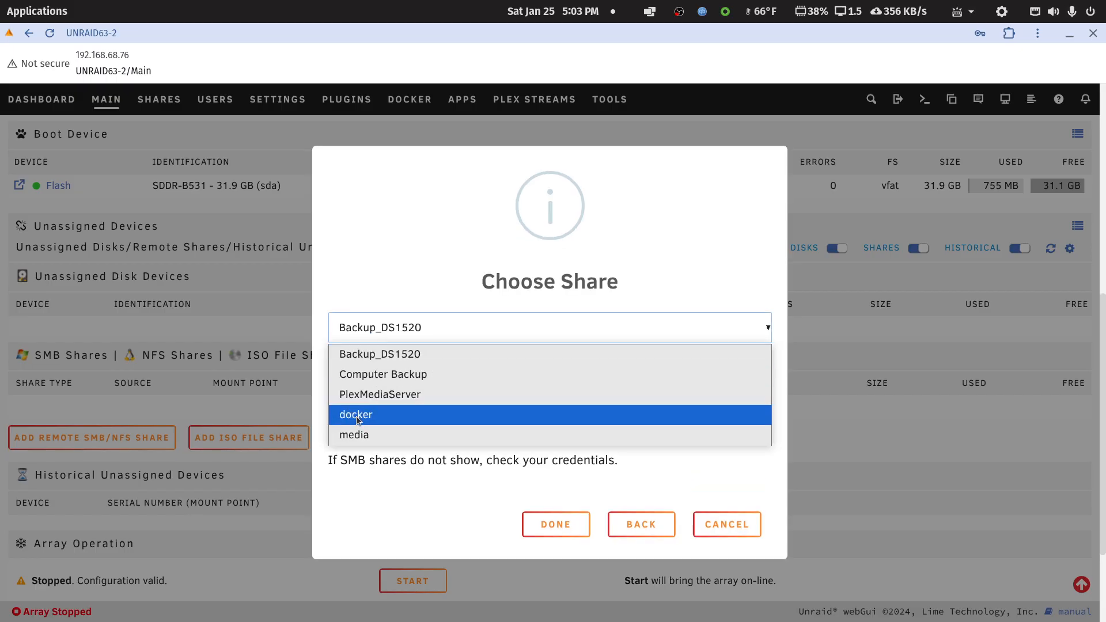
left_click(358, 436)
left_click(569, 527)
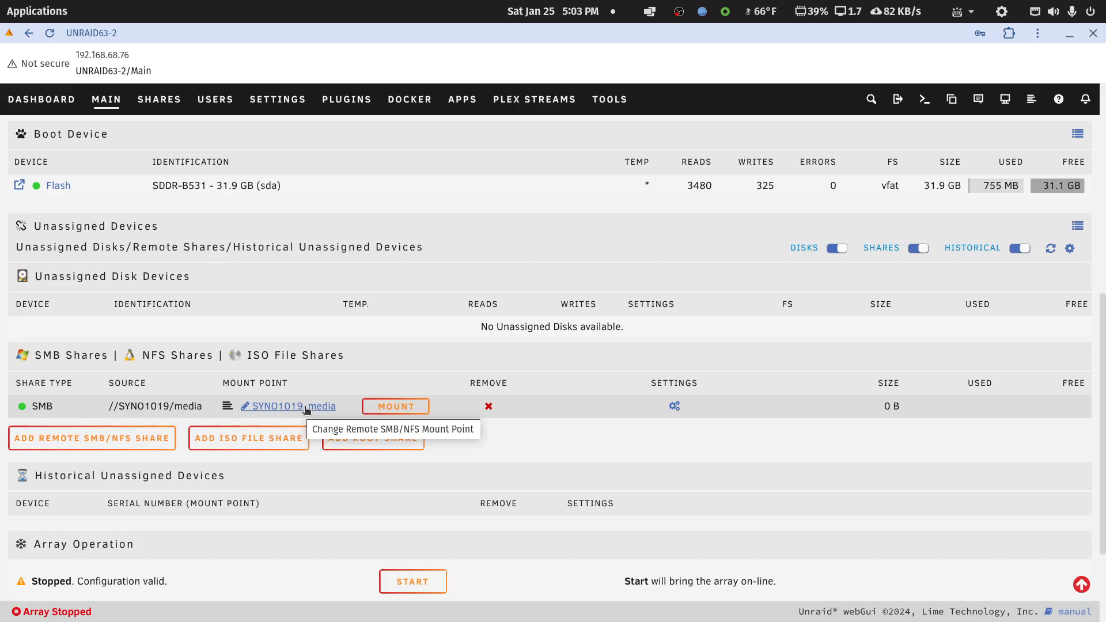
Remove the //SYNO1019/media remote share and confirm the removal.
left_click(489, 406)
left_click(660, 478)
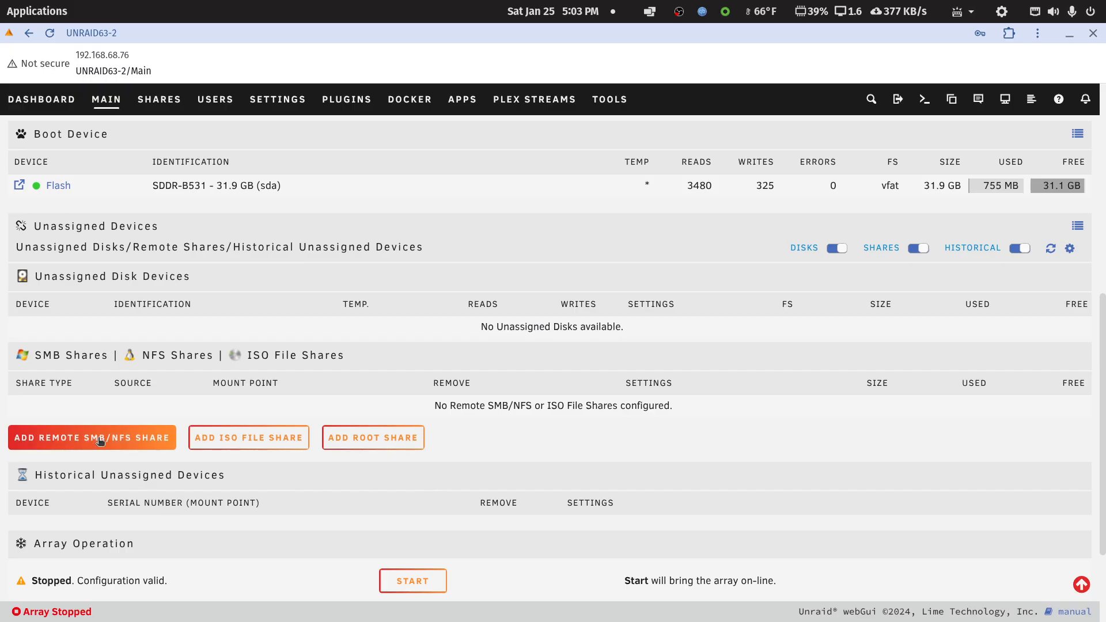
Start adding a new remote SMB share and enter 192.168.68.116 as the server address.
left_click(97, 439)
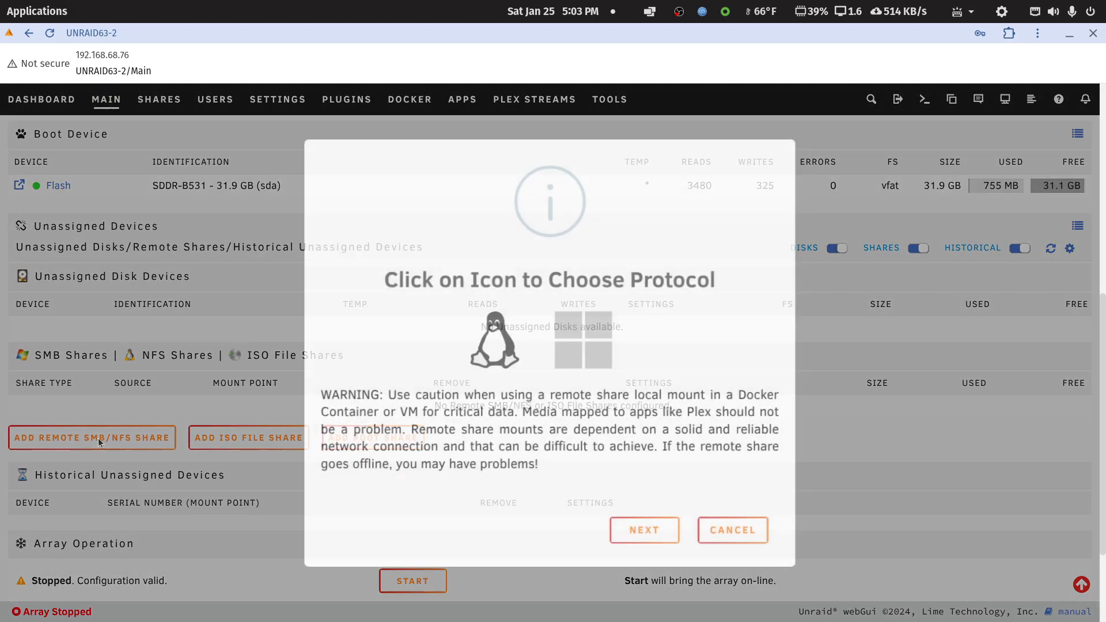
left_click(669, 530)
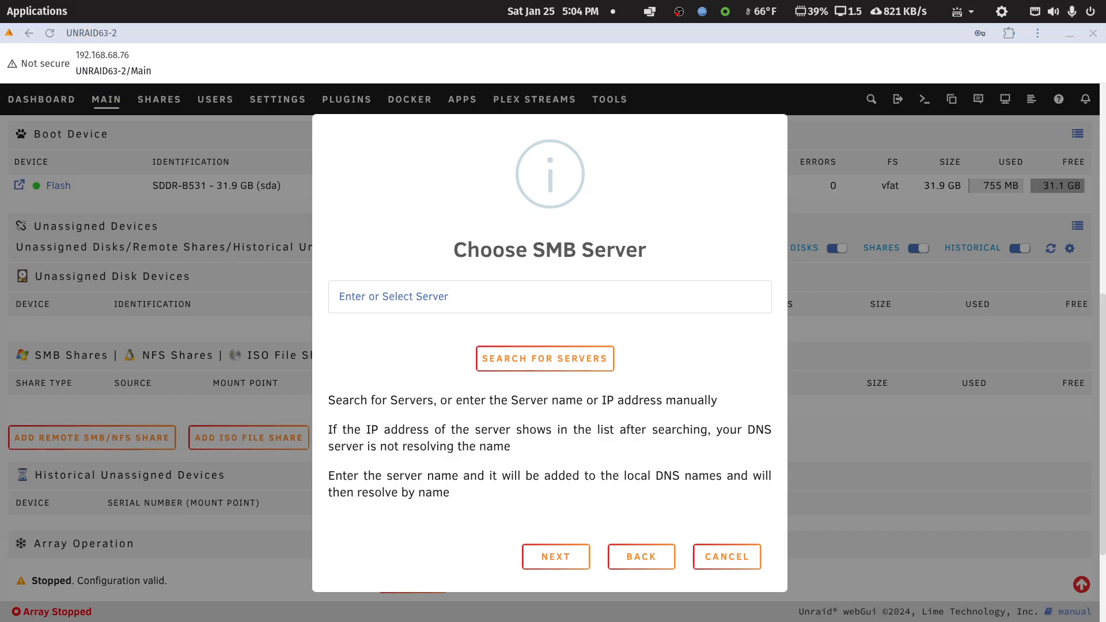
left_click(511, 298)
type("192.168.68.116")
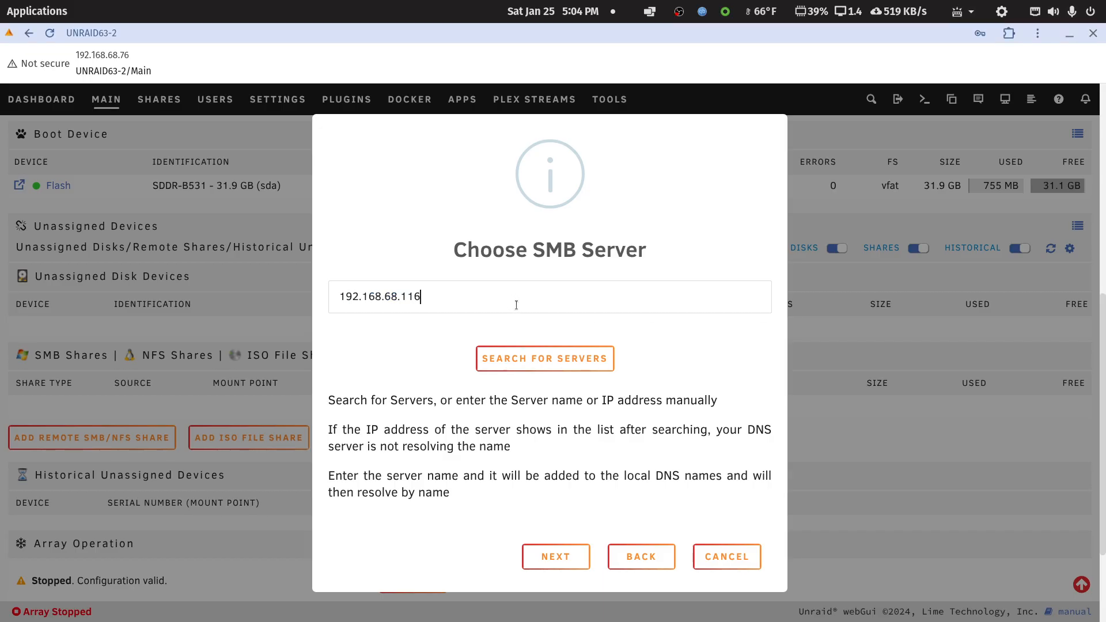
left_click(556, 558)
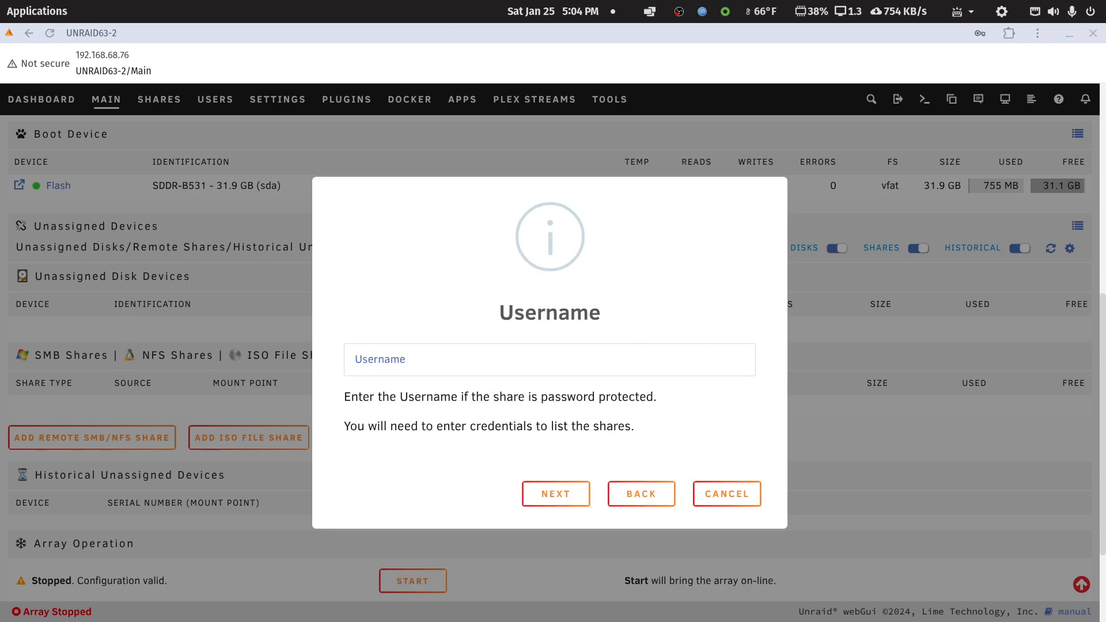
Fill in the username unraidtest and the account password for server 192.168.68.116, with no domain.
left_click(659, 365)
key("ctrl+v")
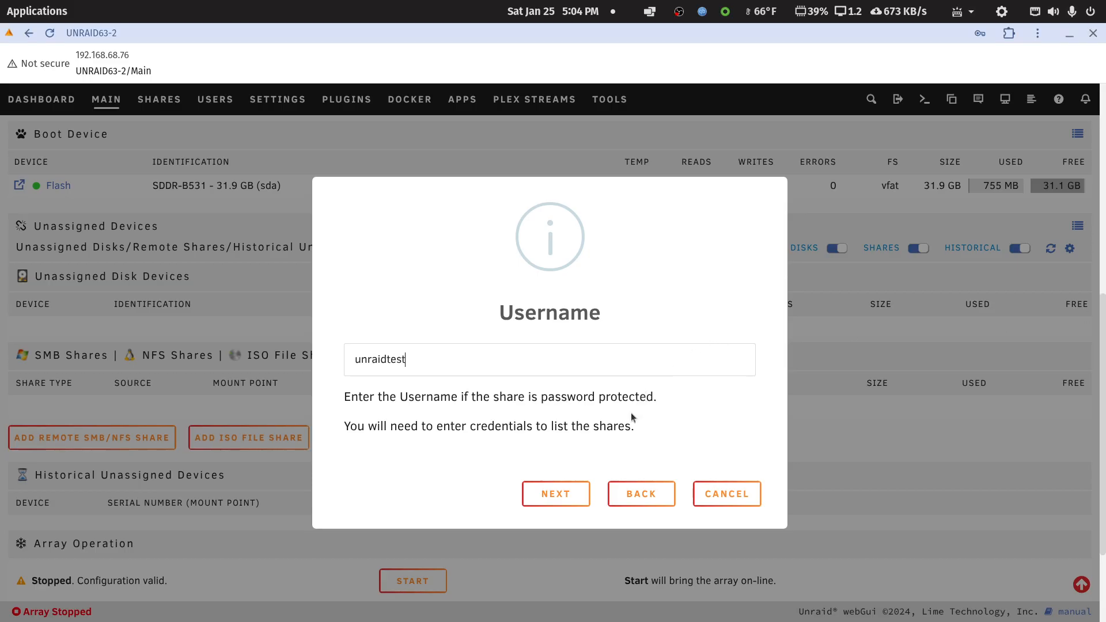
left_click(555, 494)
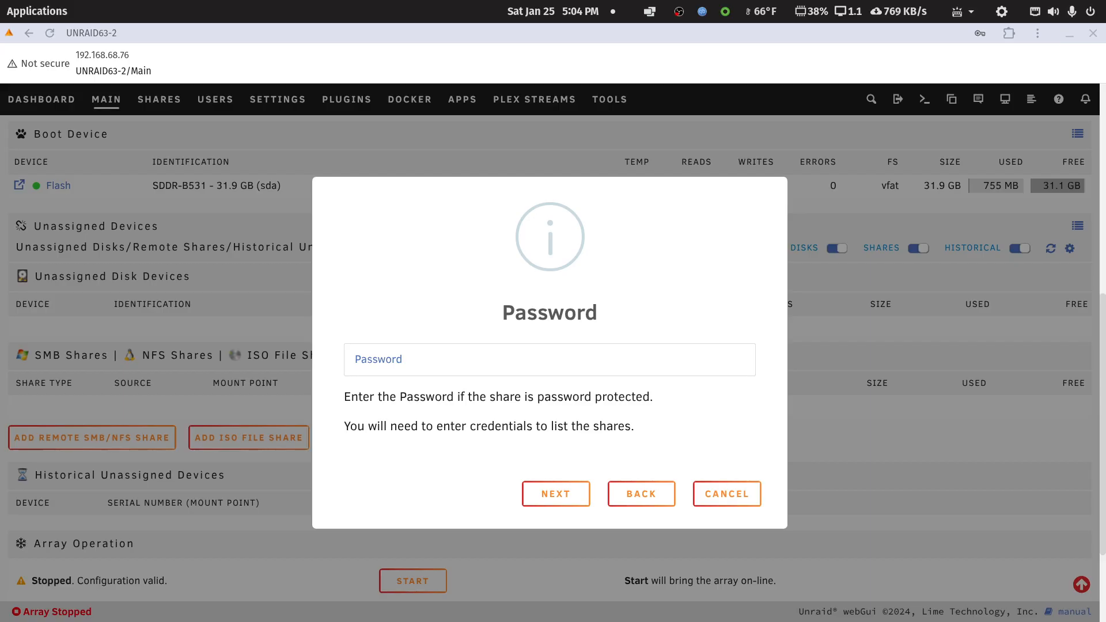
left_click(431, 358)
key("ctrl+v")
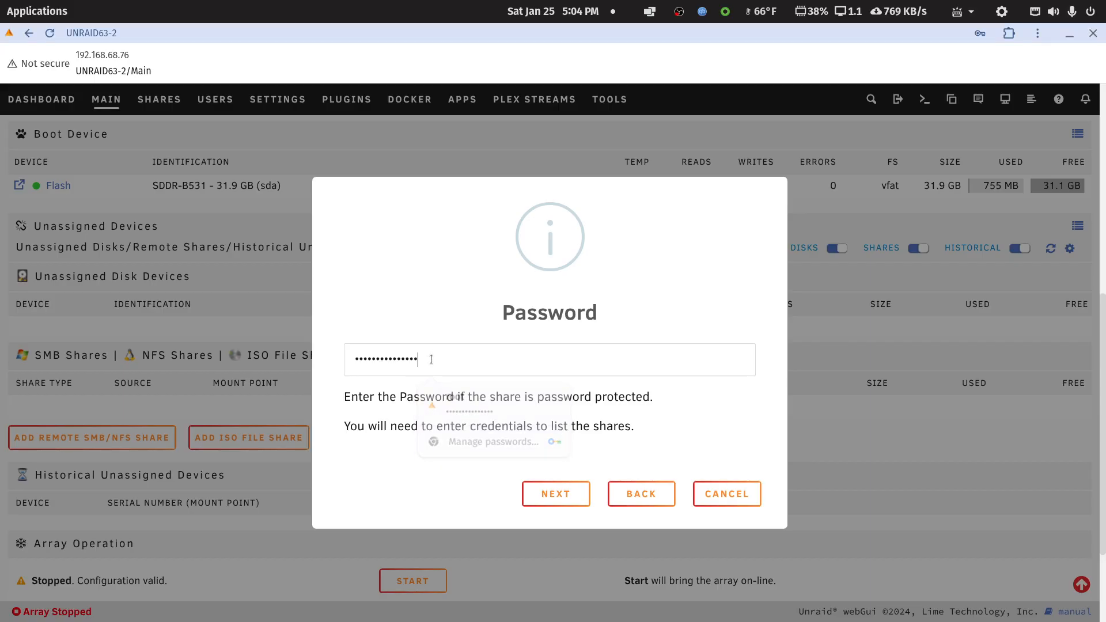
left_click(571, 496)
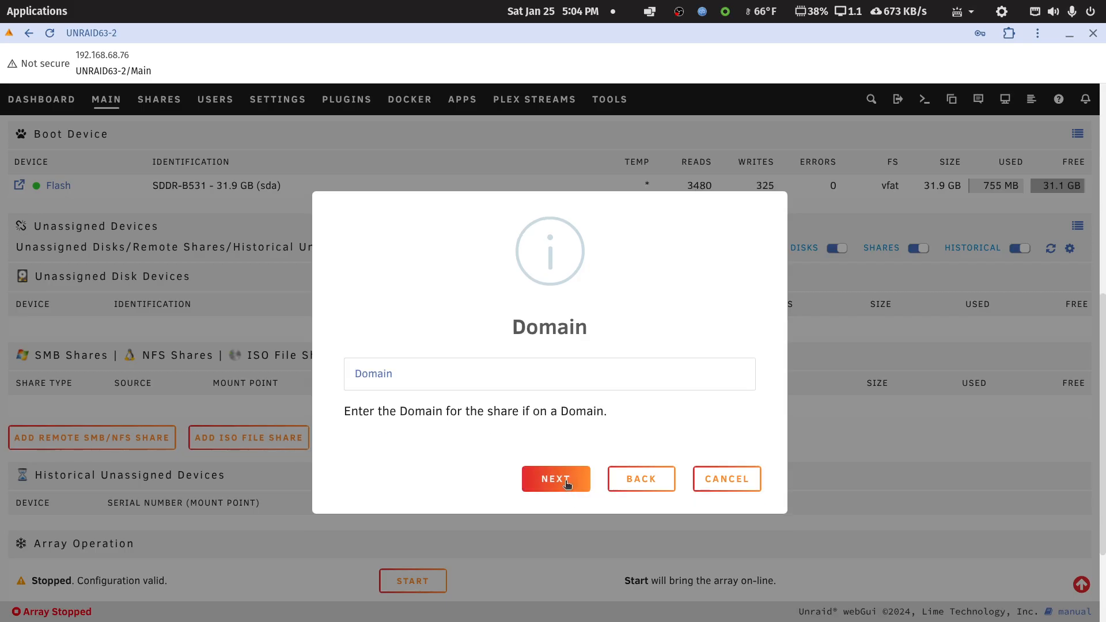
left_click(568, 483)
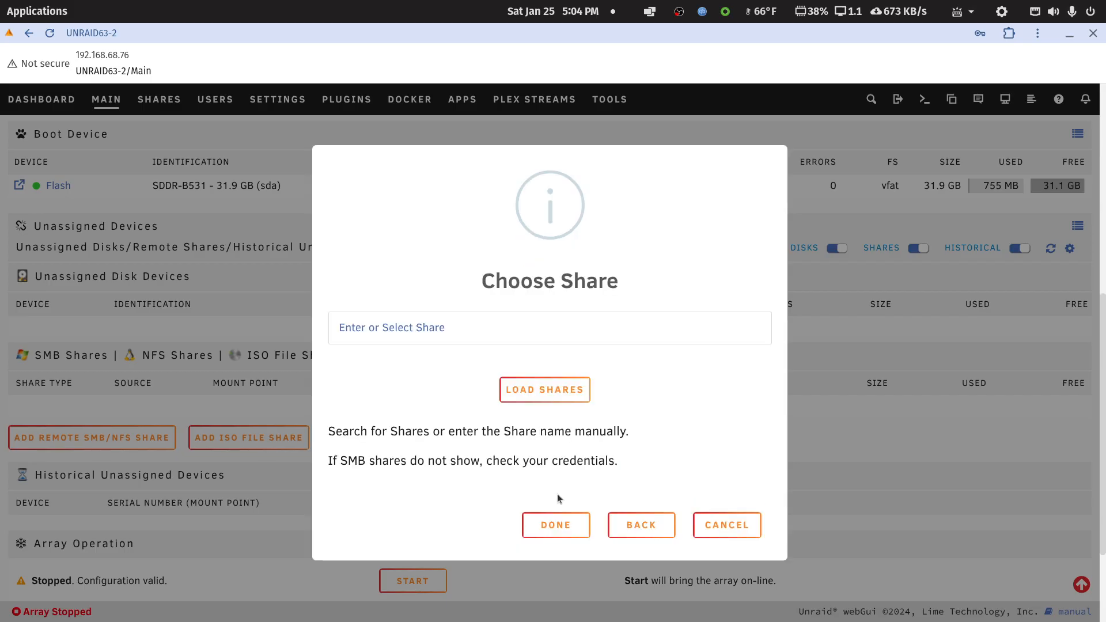
Load the shares on 192.168.68.116, add the media share and mount it.
left_click(555, 389)
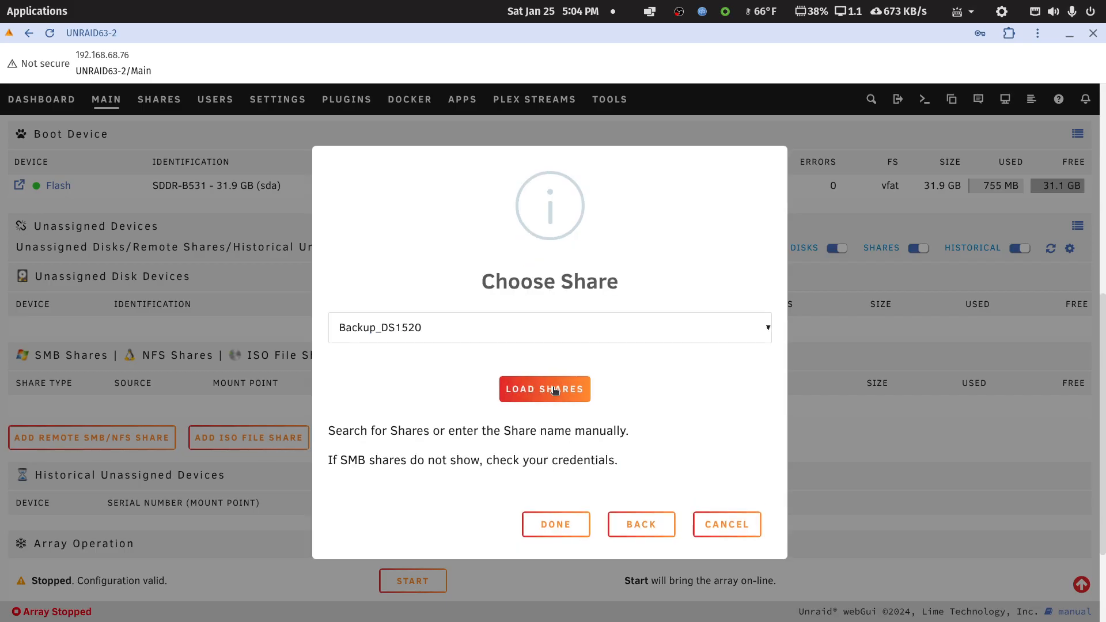
left_click(768, 334)
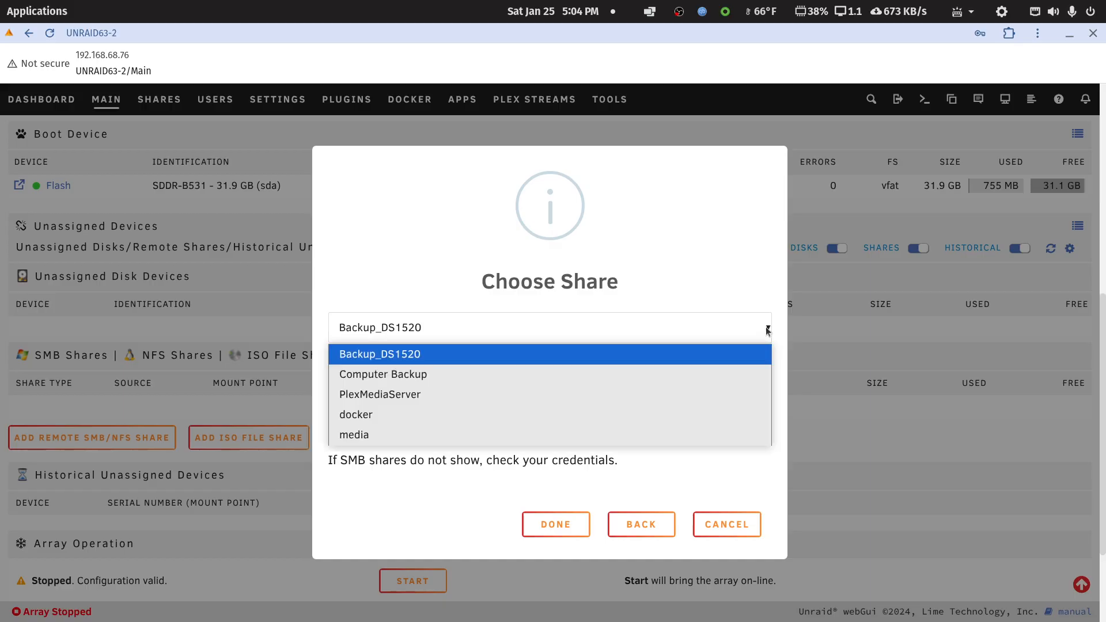
left_click(374, 434)
left_click(543, 529)
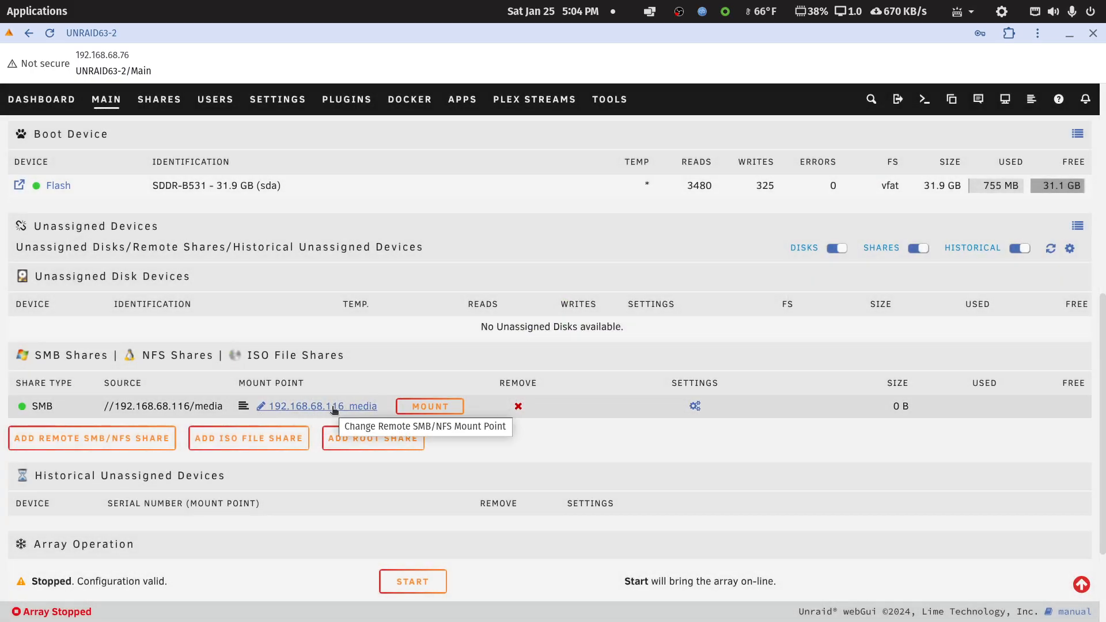
left_click(445, 409)
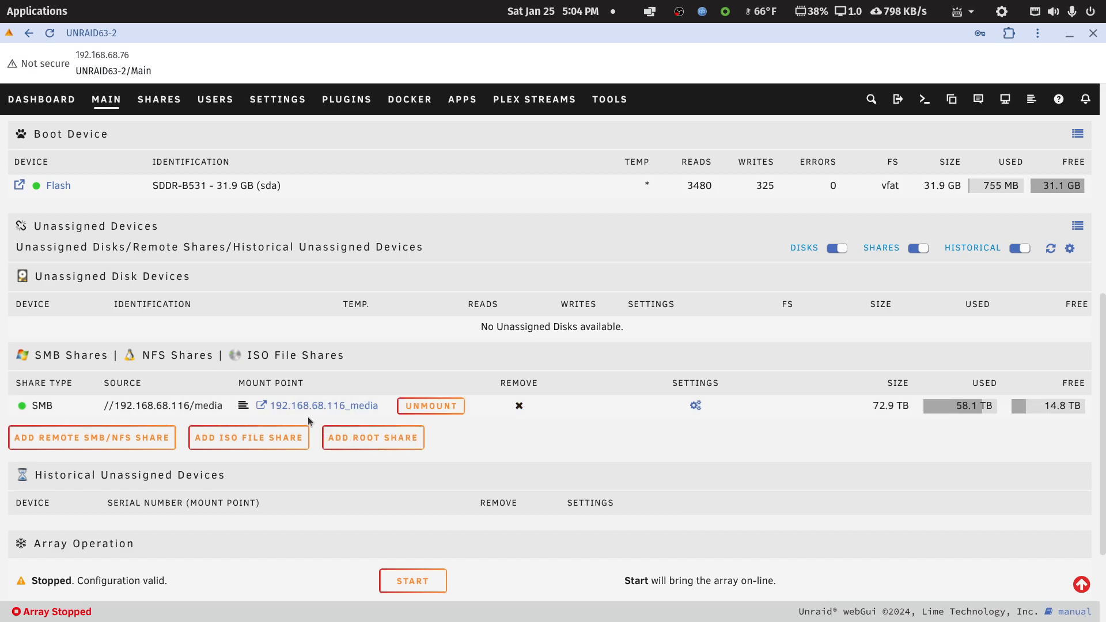
Browse the mounted 192.168.68.116_media share and open its movie-libraries folder.
left_click(262, 407)
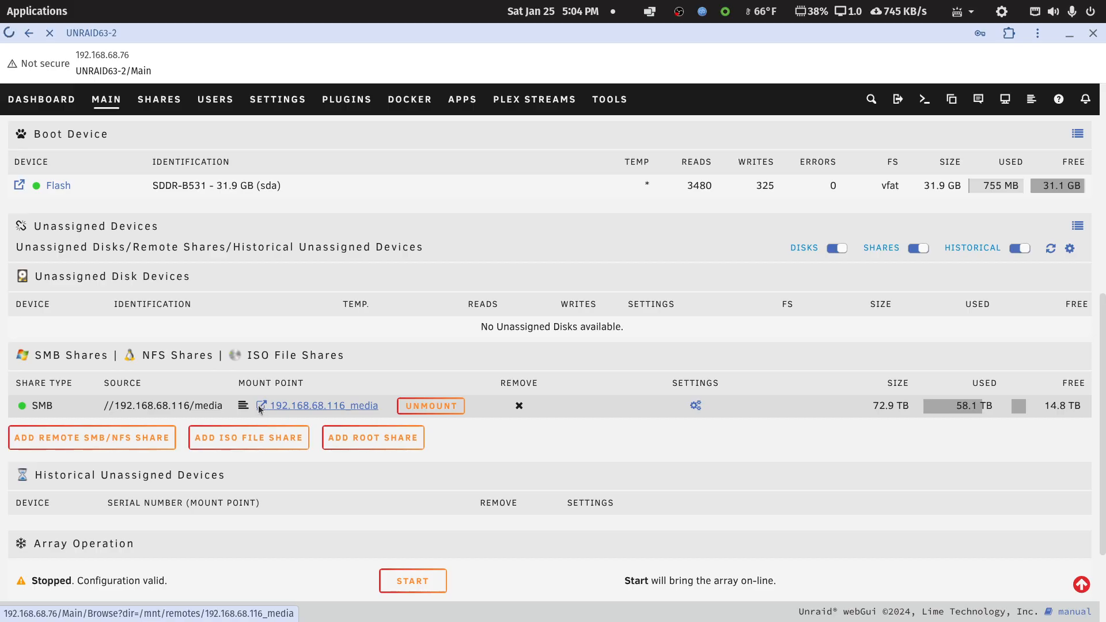
left_click(151, 414)
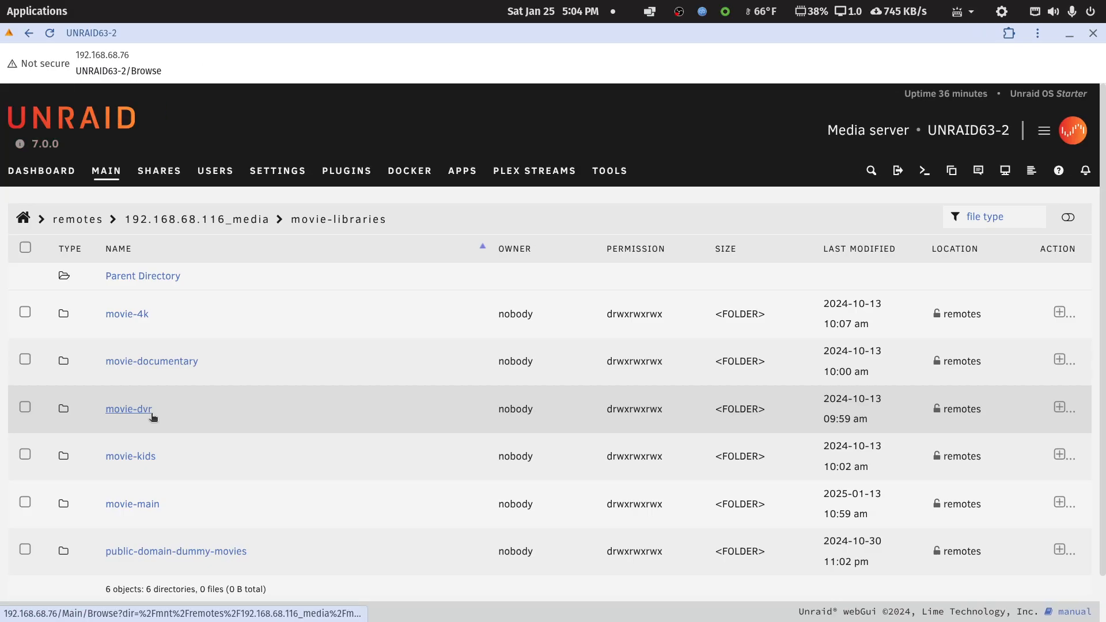
Return to the remote shares list, open the settings of the 192.168.68.116 media share and turn on automount.
left_click(29, 34)
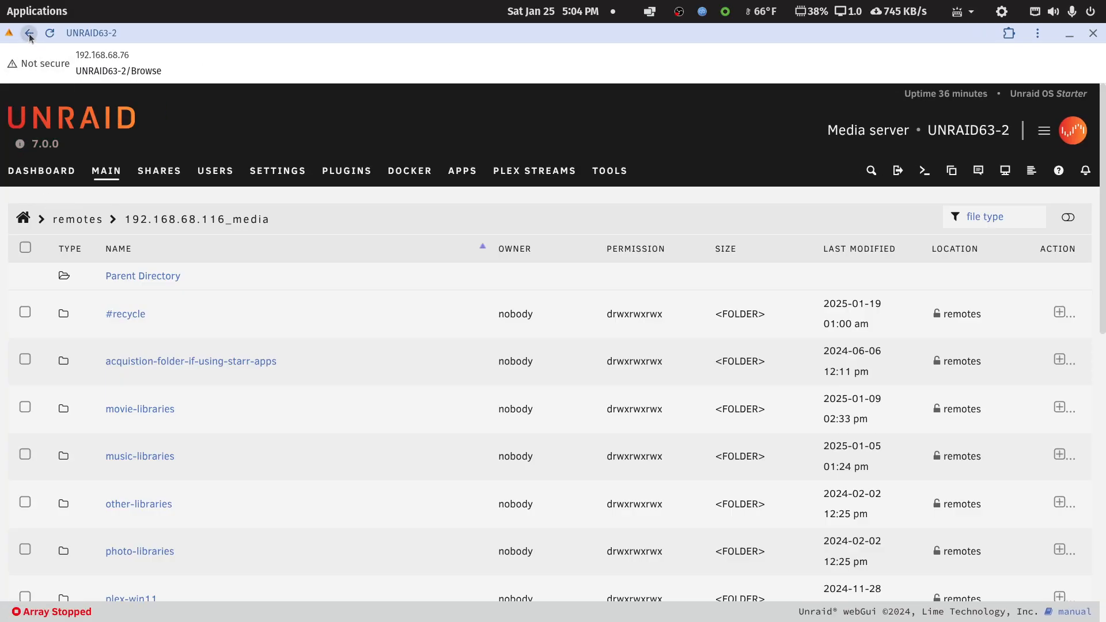
left_click(29, 33)
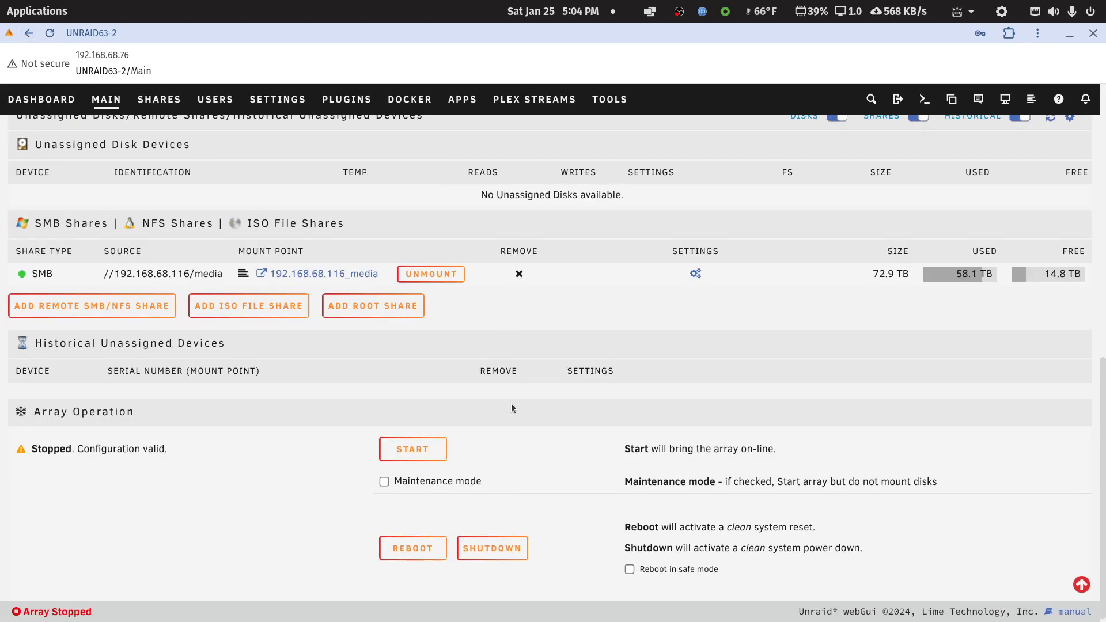
scroll(509, 415, "up", 3)
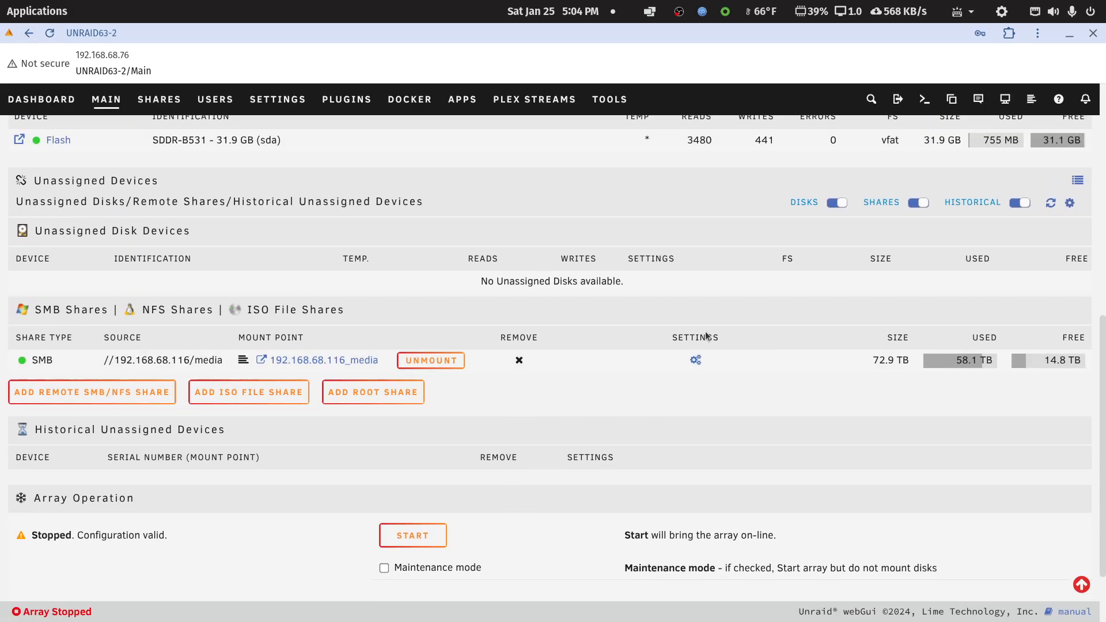
left_click(694, 360)
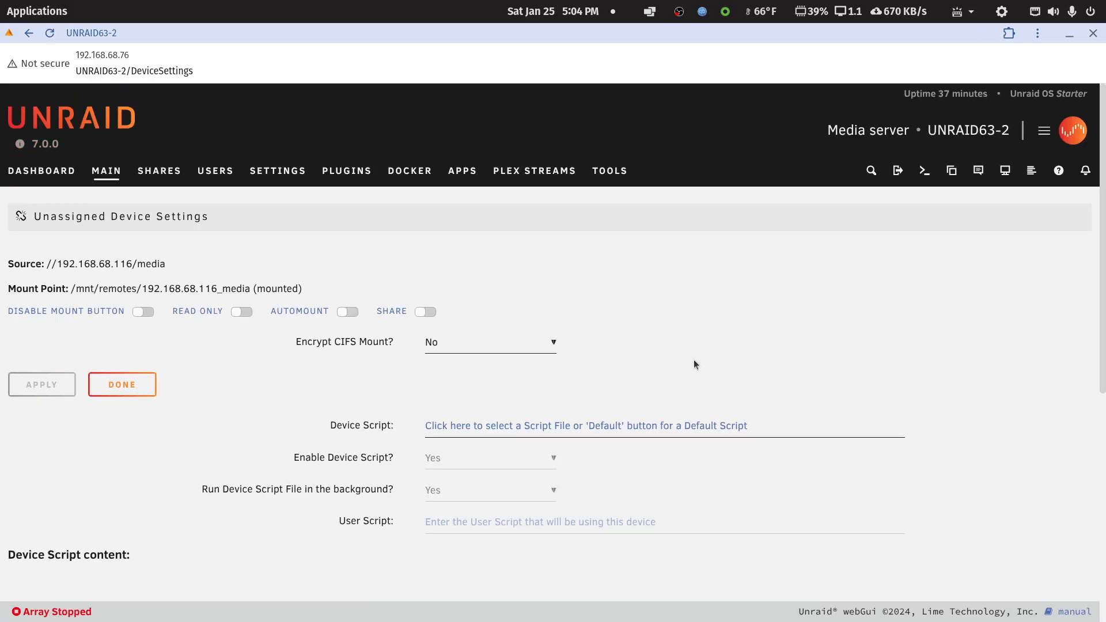
left_click(352, 312)
left_click(121, 383)
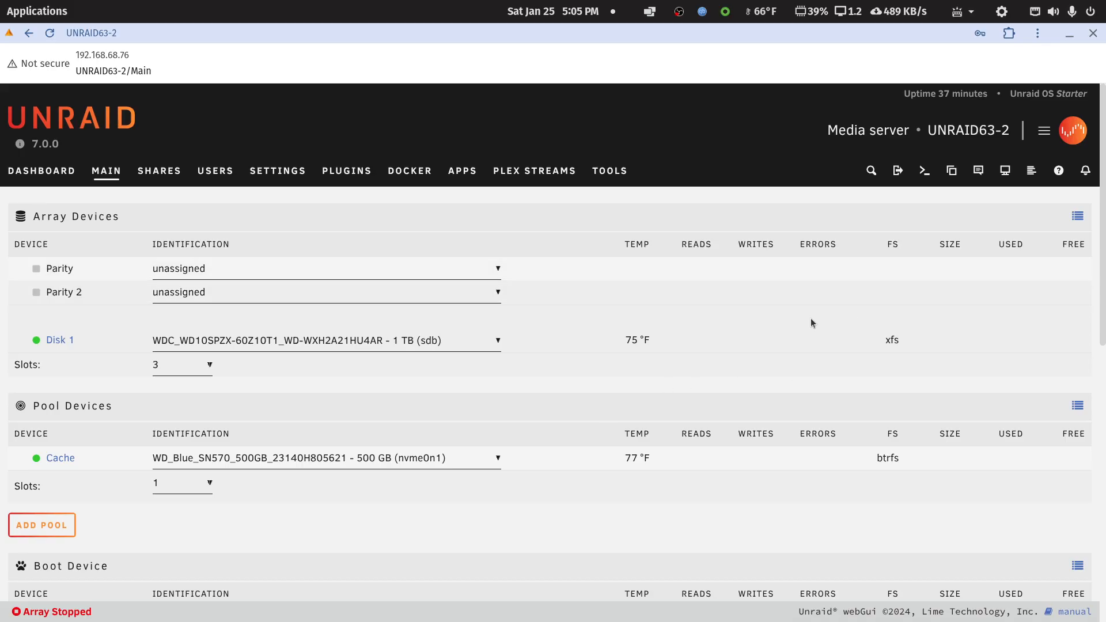
Open the Unassigned Devices settings and look through the common, SMB and NFS options.
left_click(285, 181)
scroll(377, 500, "down", 5)
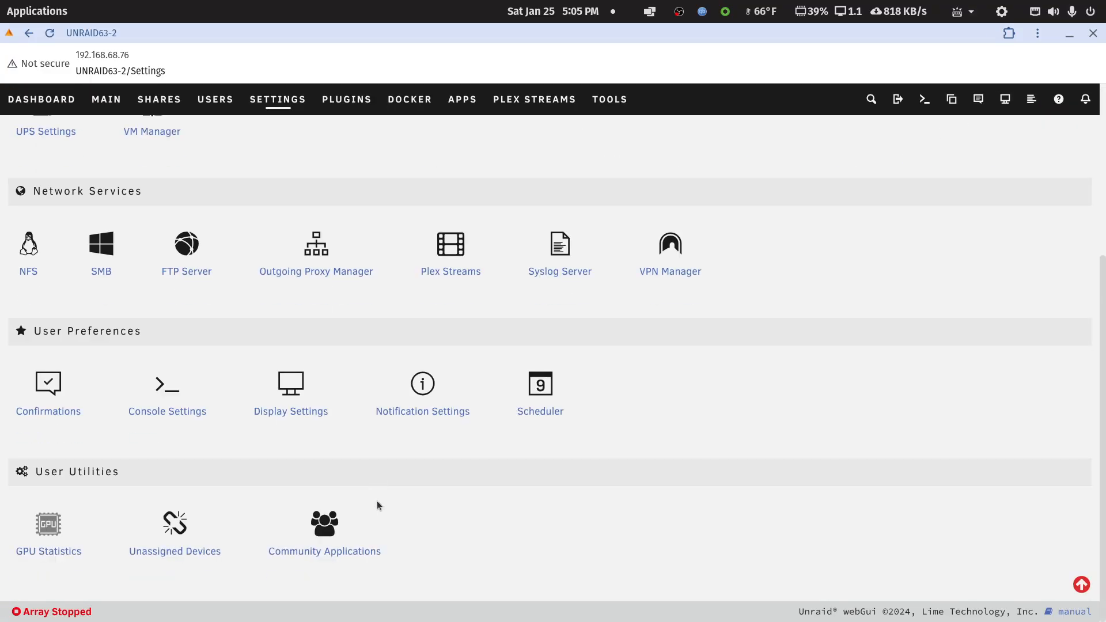
left_click(178, 522)
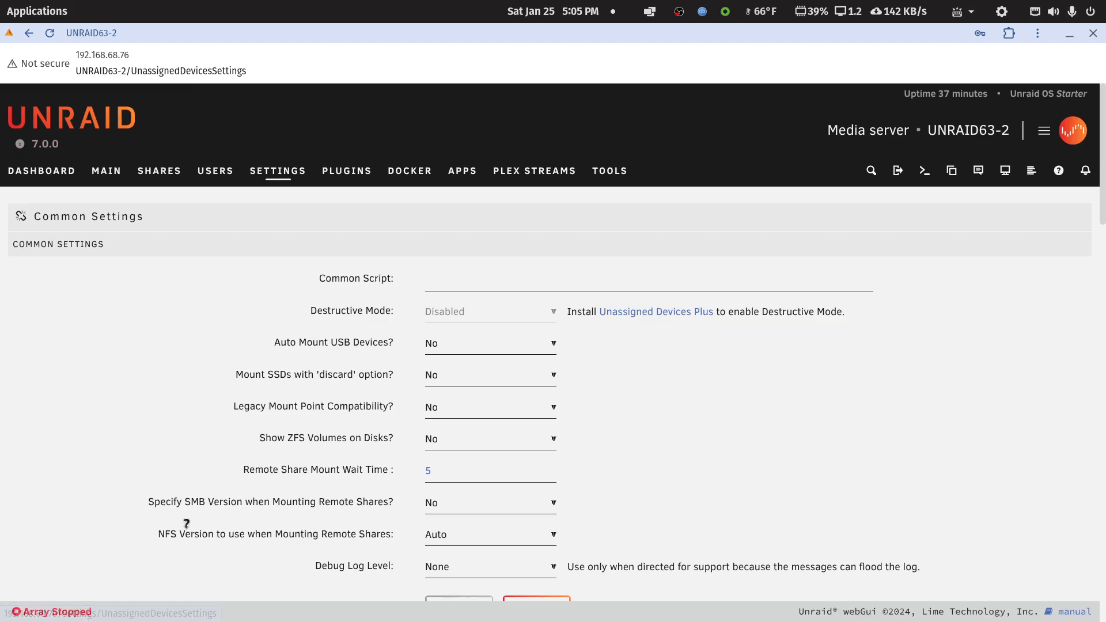
scroll(724, 438, "down", 3)
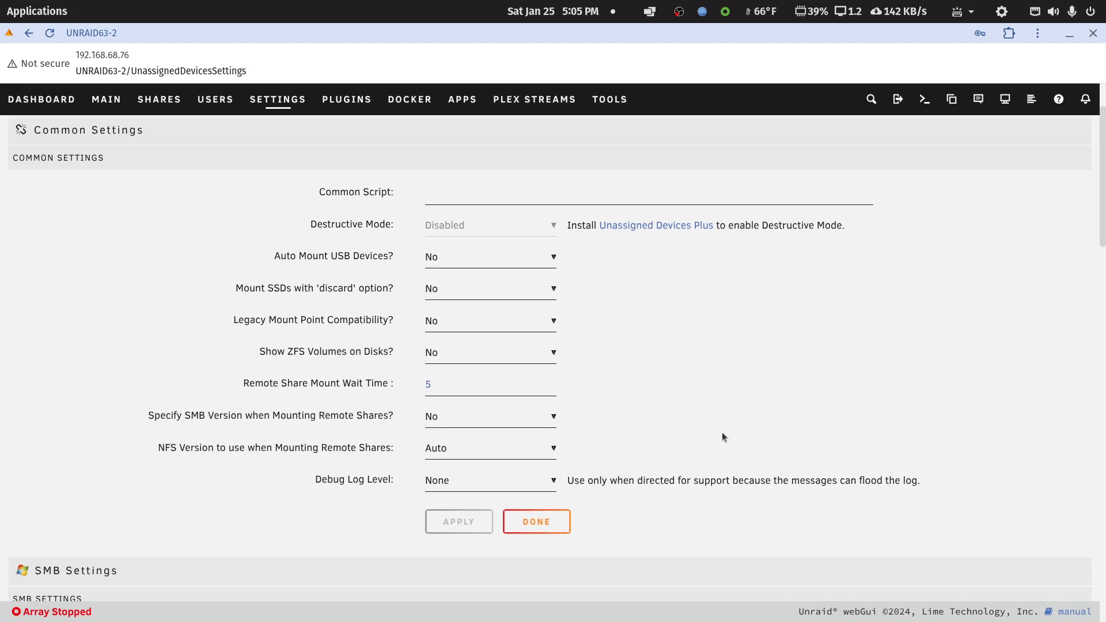
scroll(723, 434, "down", 7)
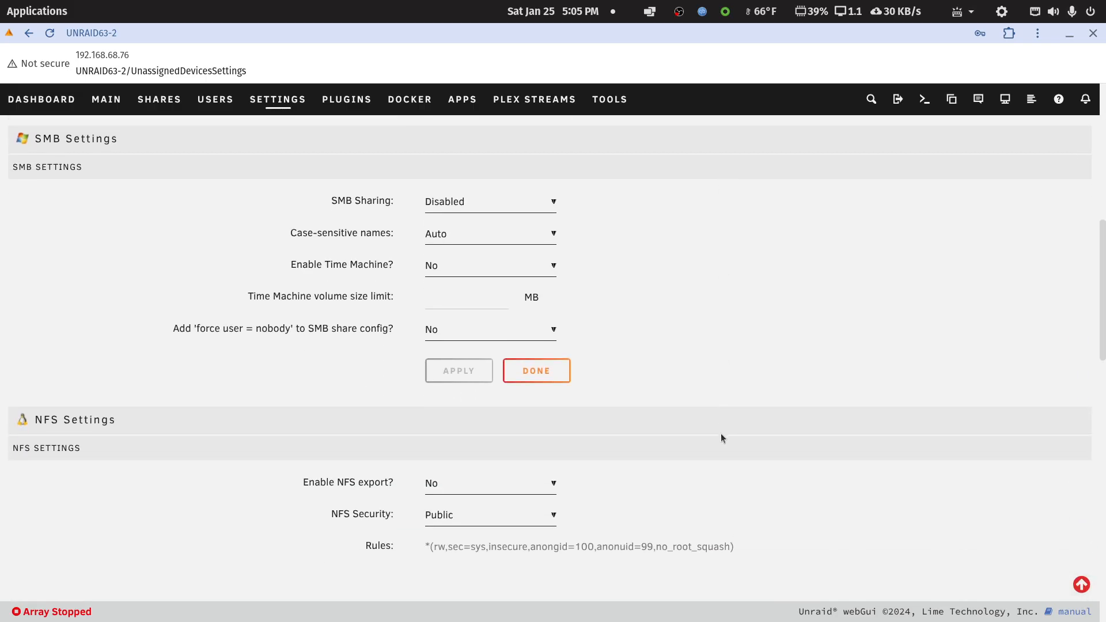
scroll(718, 439, "down", 2)
scroll(717, 438, "up", 10)
scroll(717, 438, "up", 1)
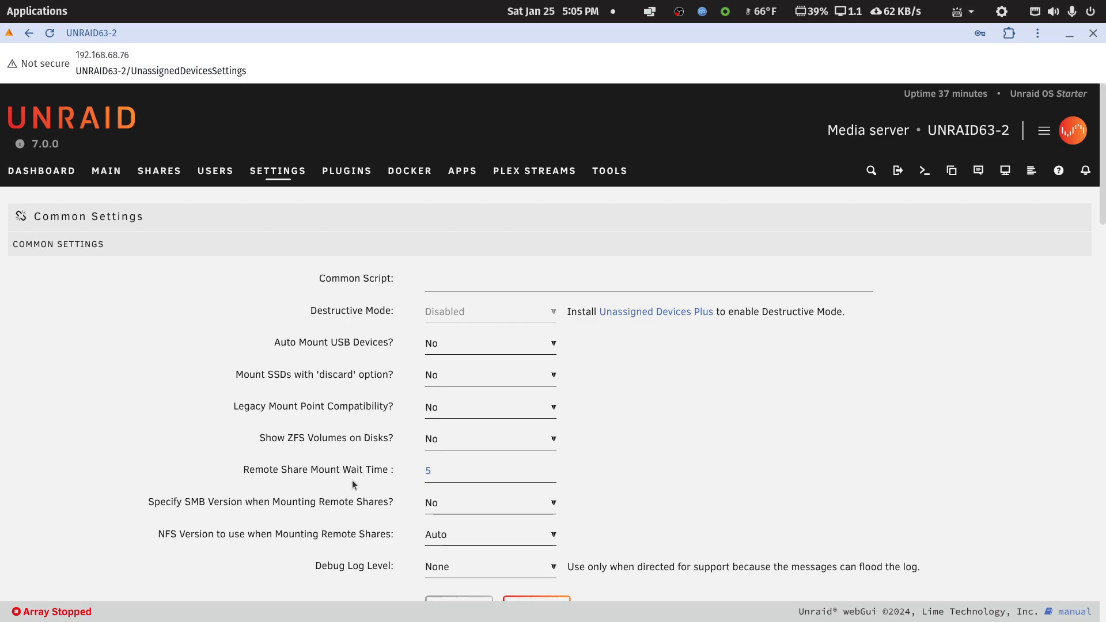
Show the help for Remote Share Mount Wait Time and try a value of 90 seconds, clearing the entry again.
left_click(377, 467)
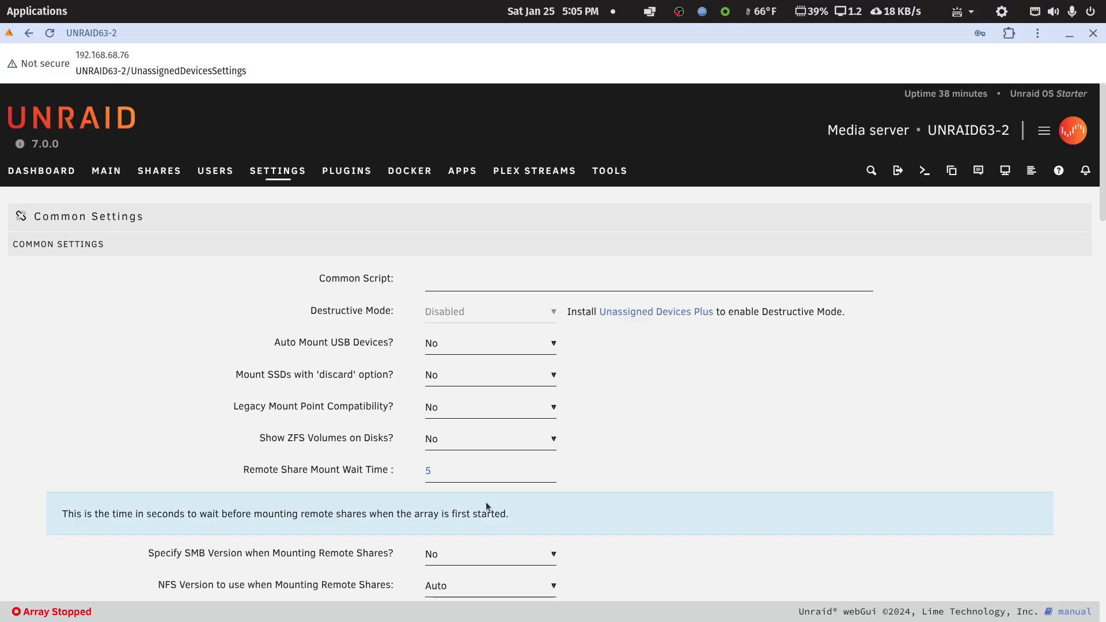
left_click(481, 470)
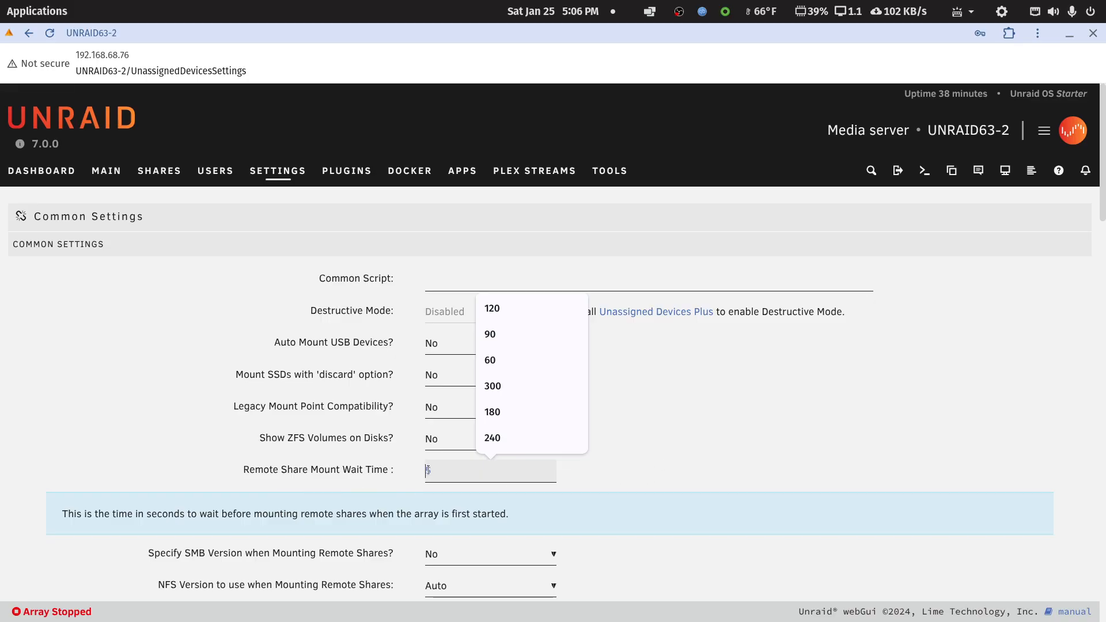
type("90")
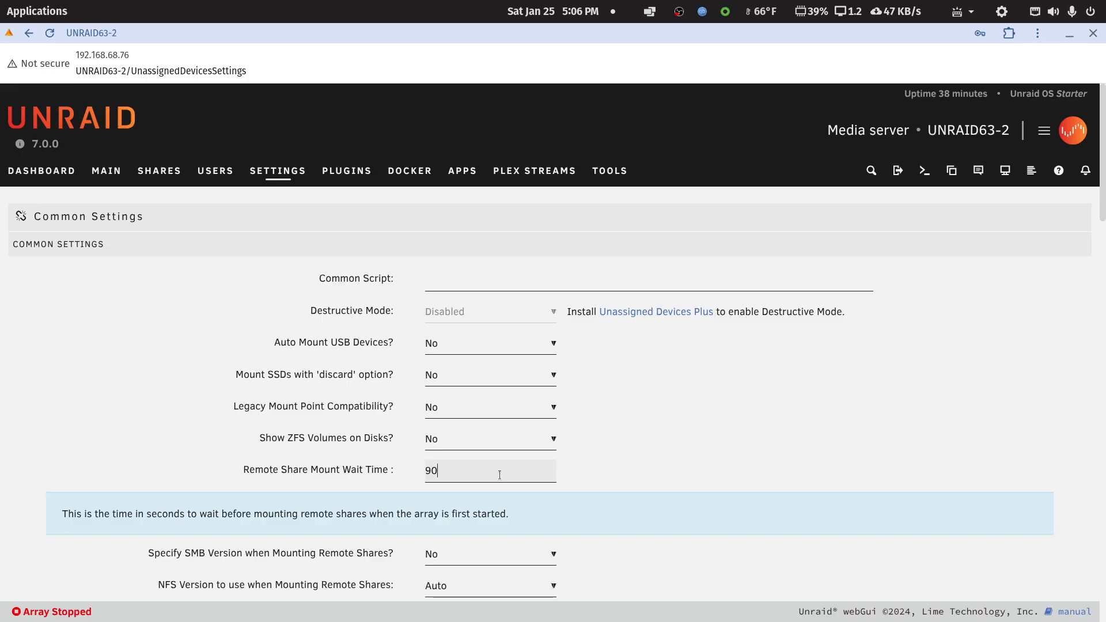
key("BackSpace")
key("BackSpace")
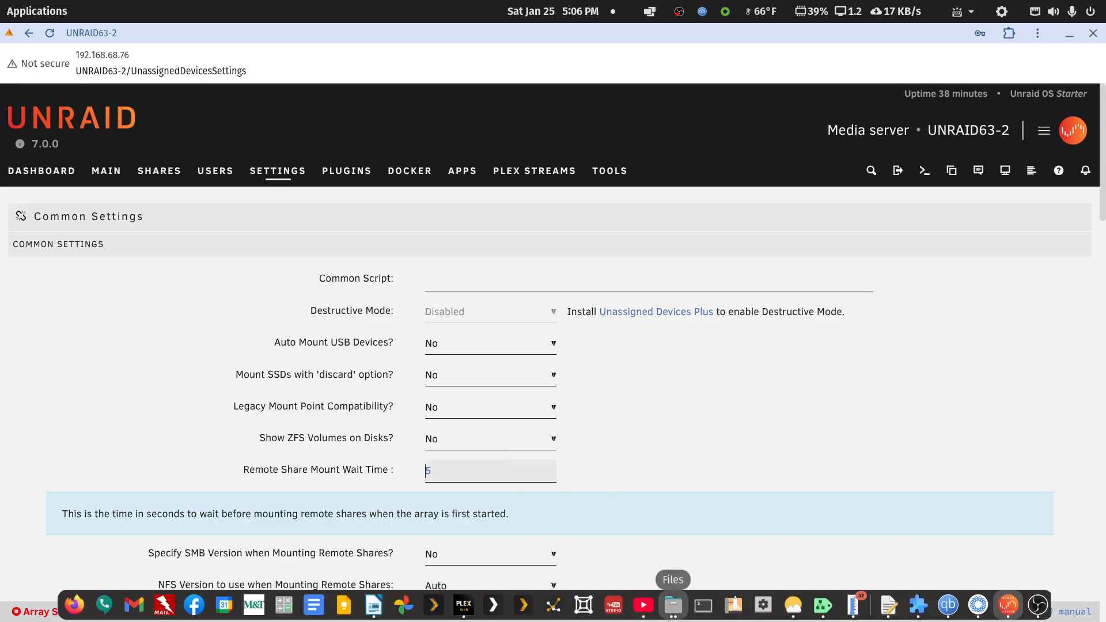
Switch to the web interface of the other server, UNRAID63, and look over its dashboard.
left_click(62, 14)
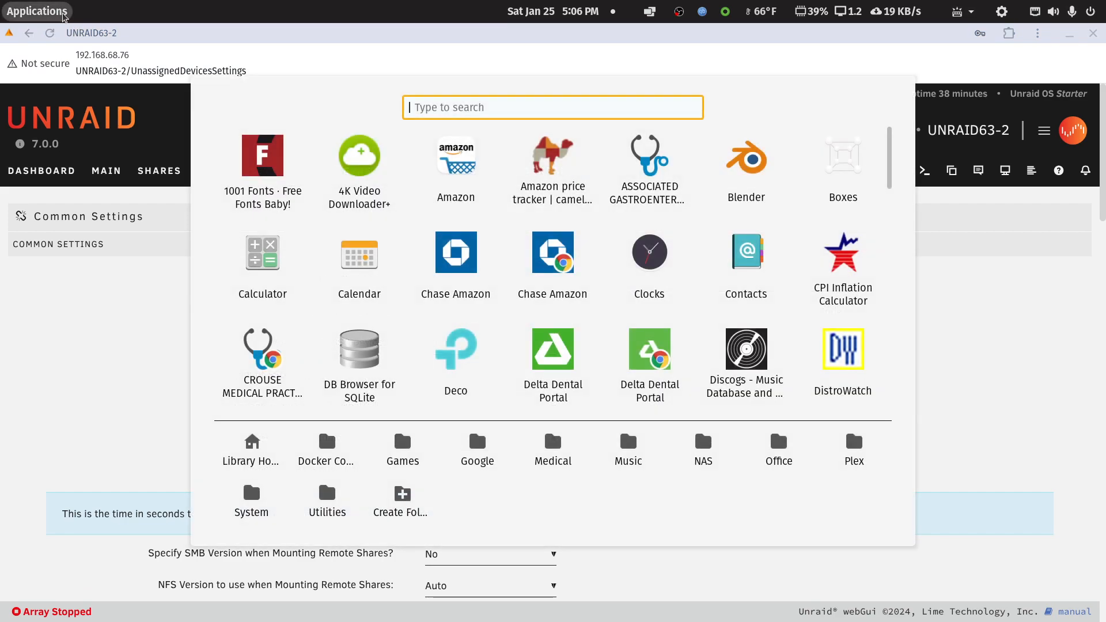
type("un")
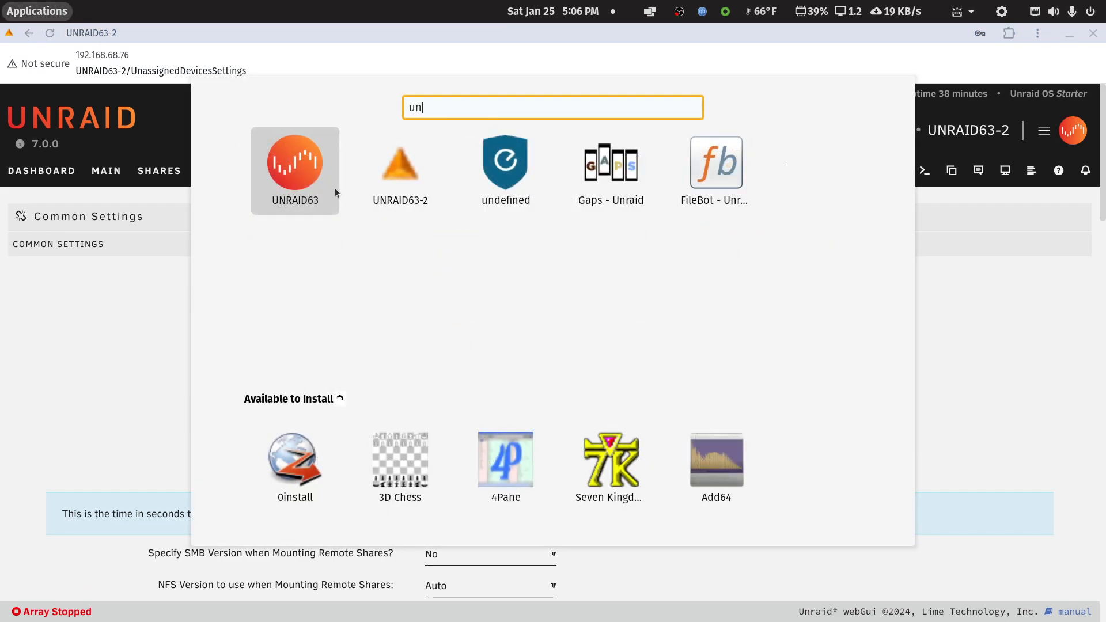
key("Return")
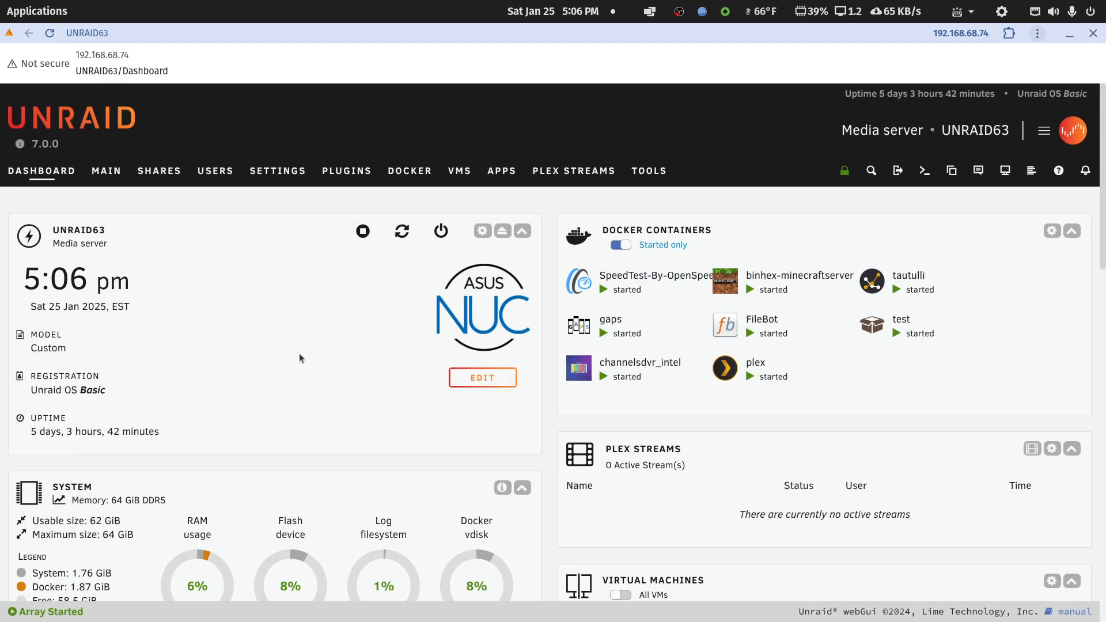
scroll(242, 443, "down", 5)
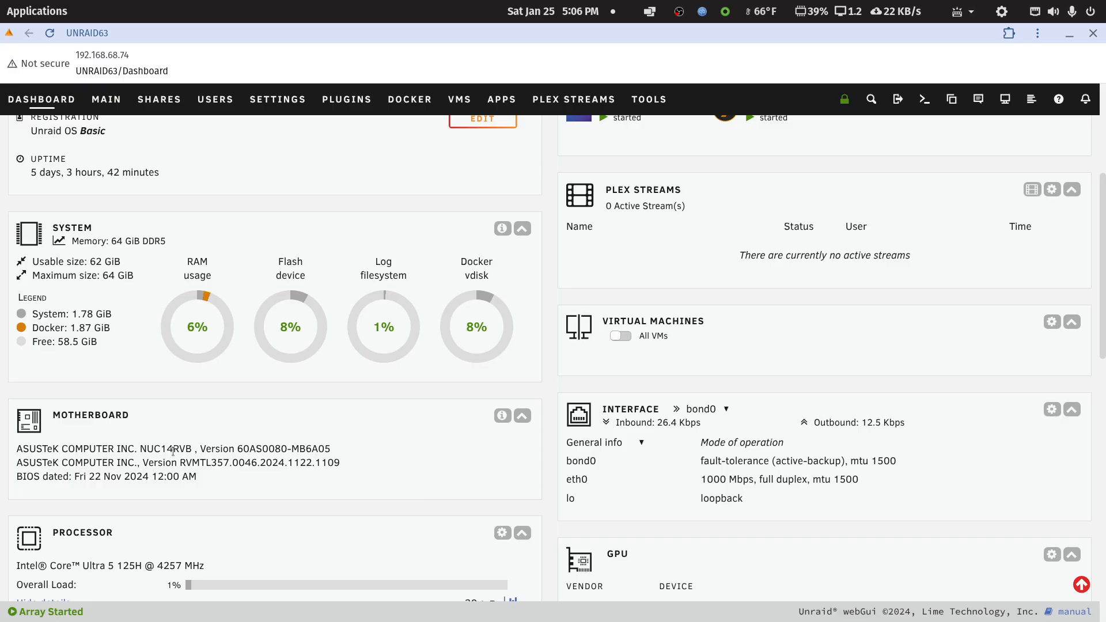
scroll(172, 453, "down", 3)
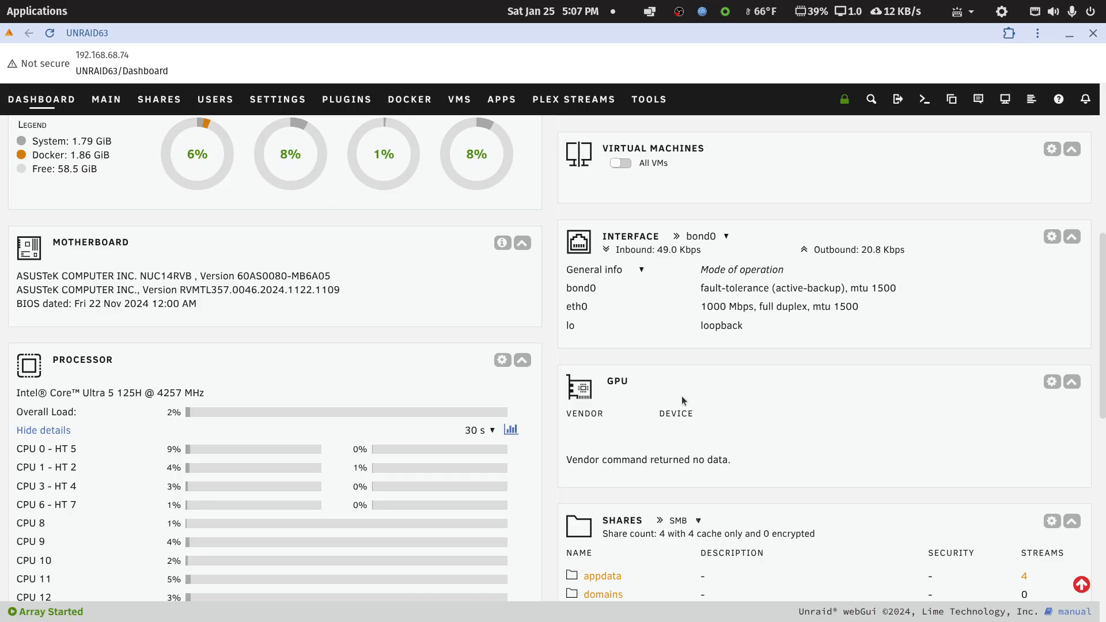
scroll(682, 396, "up", 5)
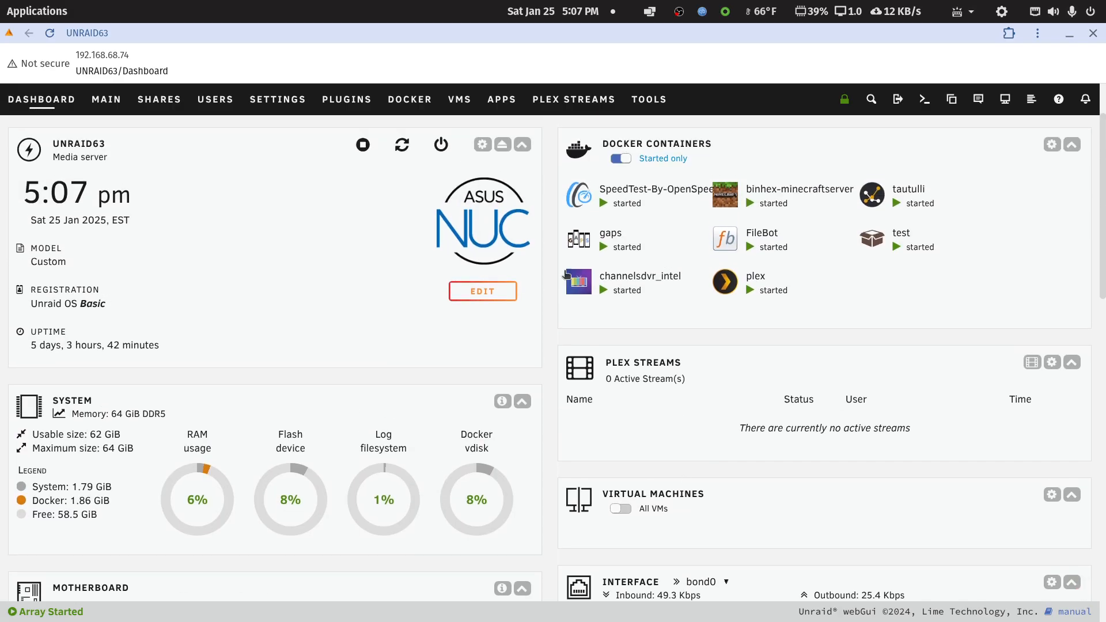
Examine the order and autostart wait times of the Docker containers on UNRAID63, and close that server's window.
left_click(410, 101)
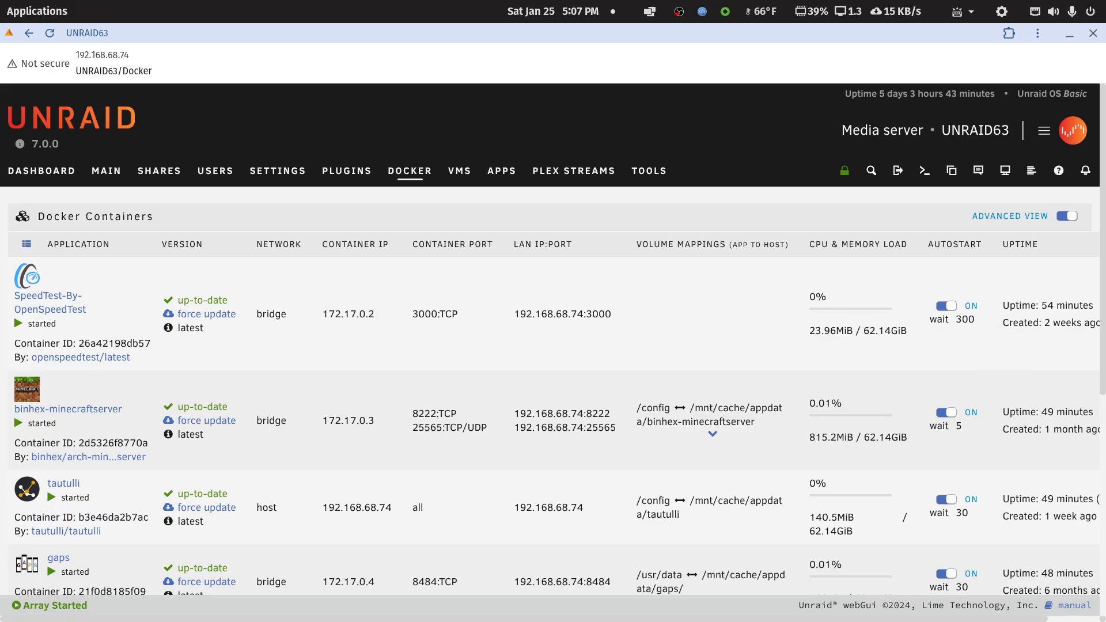
scroll(988, 350, "down", 6)
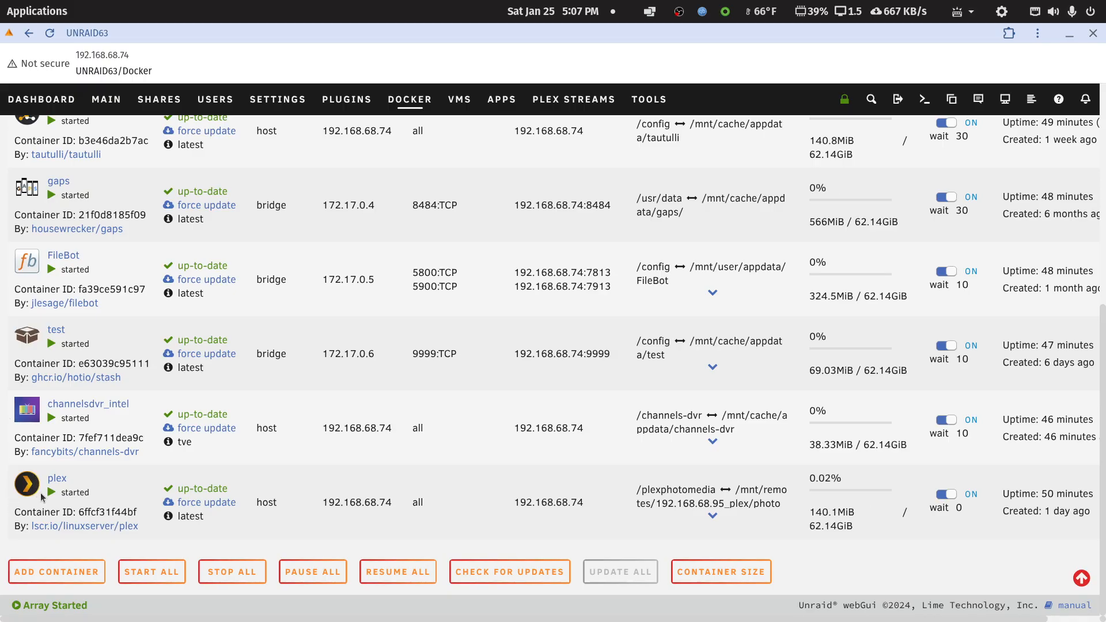
scroll(217, 313, "up", 8)
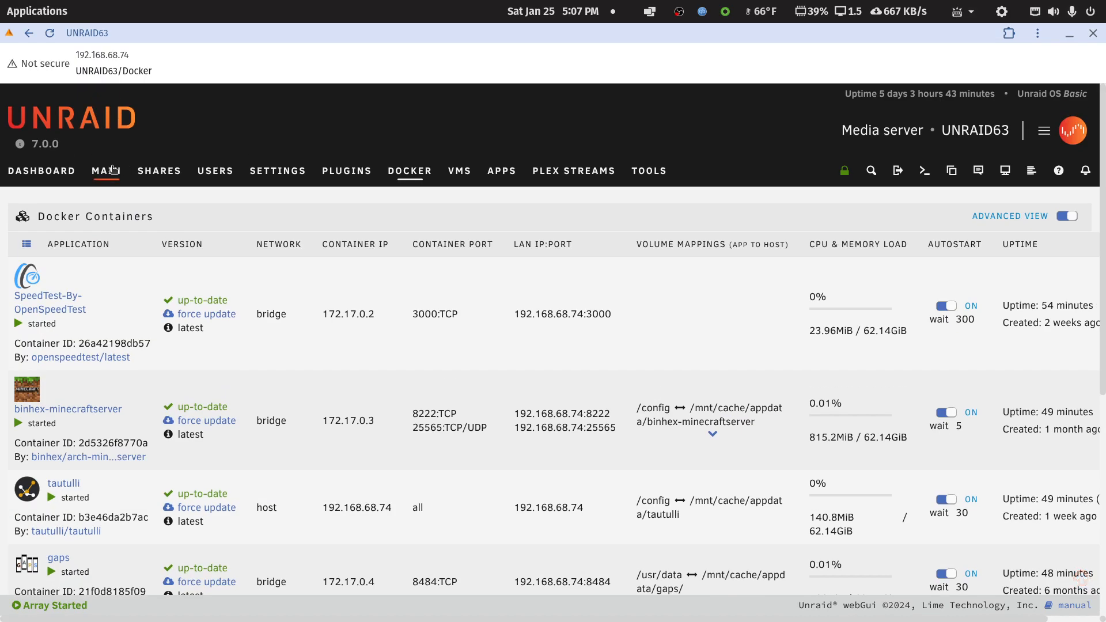
left_click(113, 172)
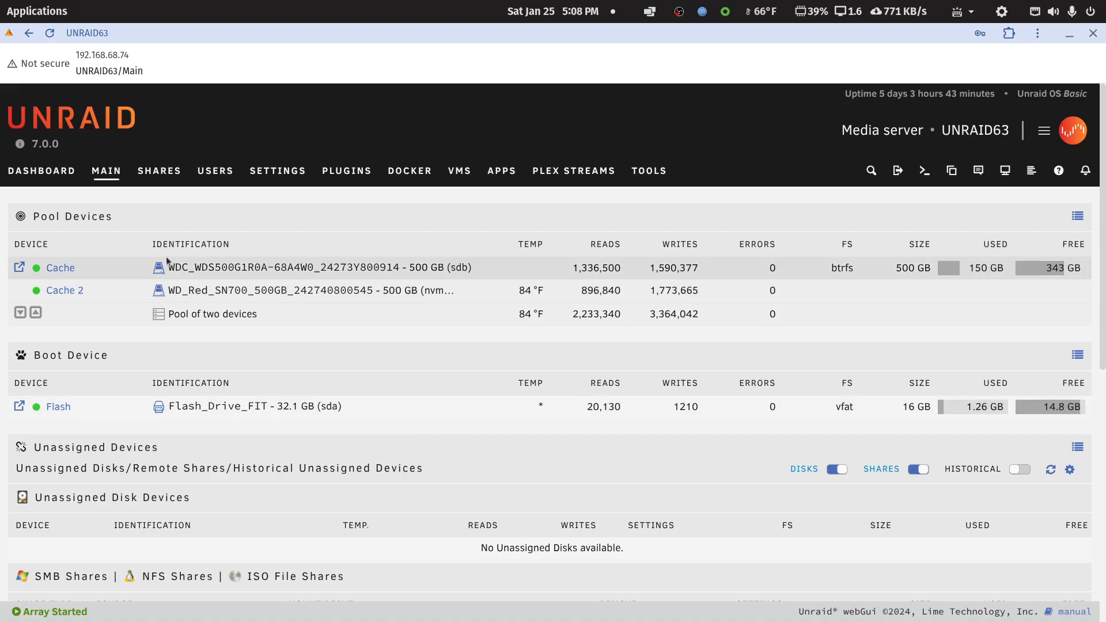
left_click(406, 172)
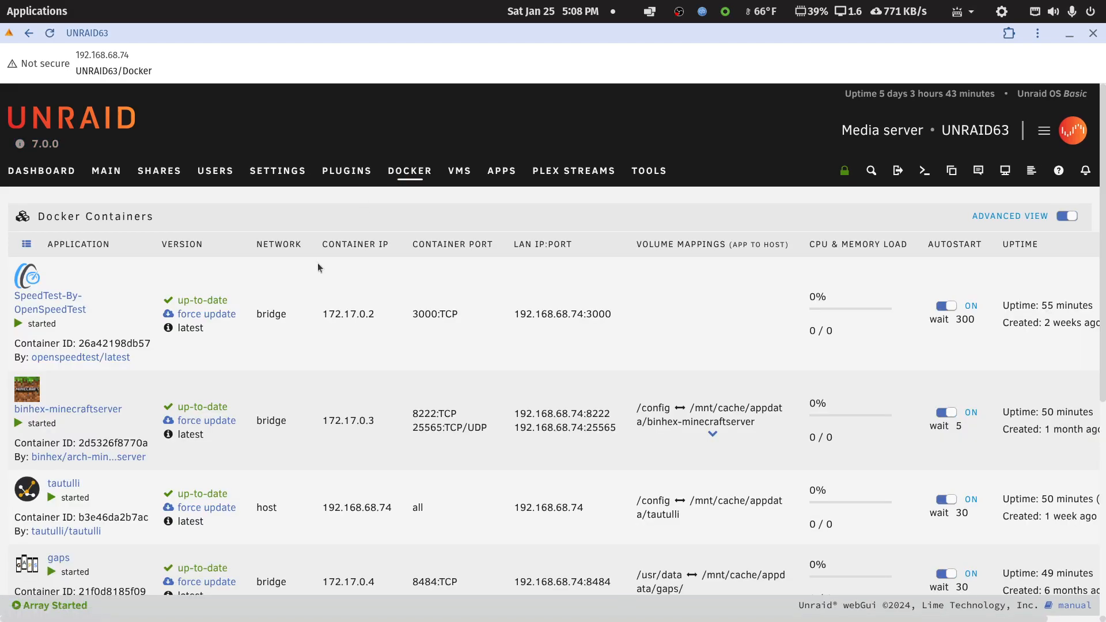
scroll(117, 451, "down", 5)
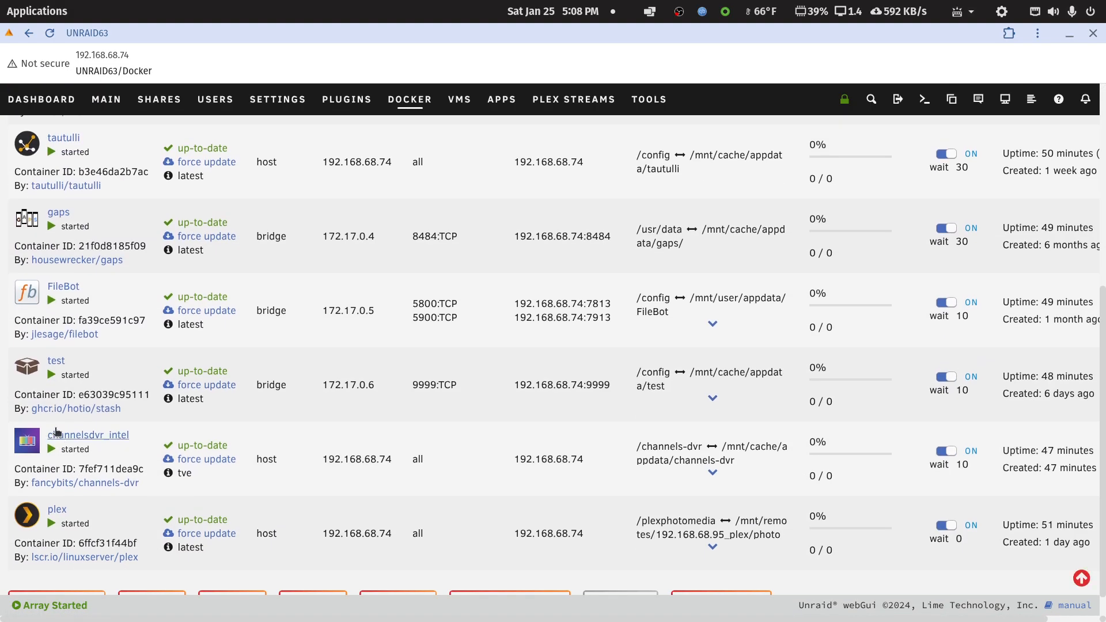
scroll(66, 509, "up", 1)
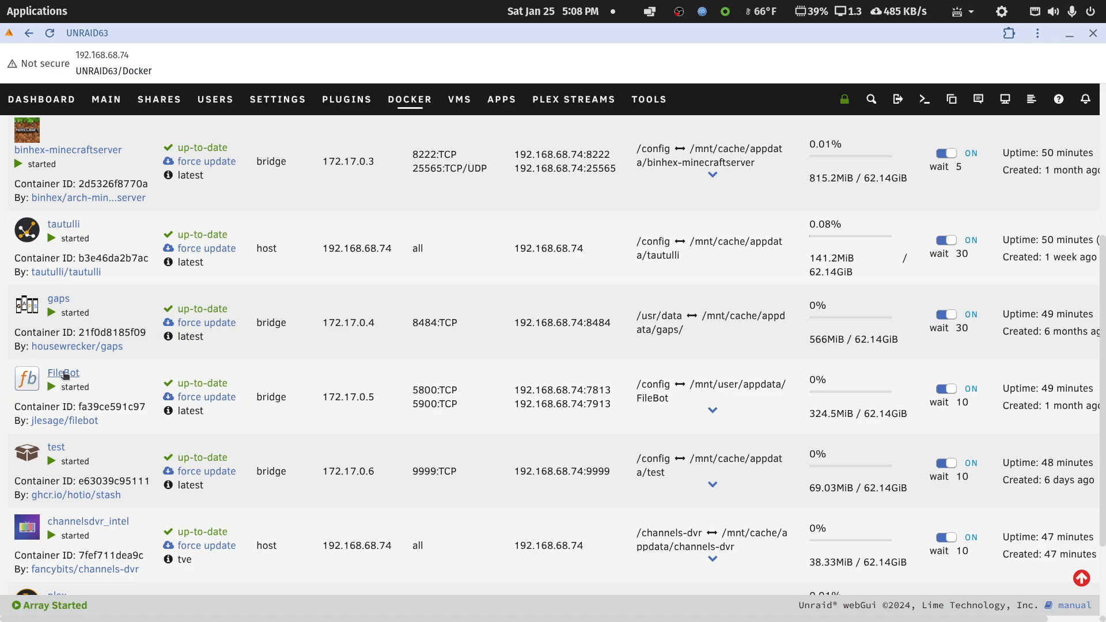
scroll(69, 373, "up", 2)
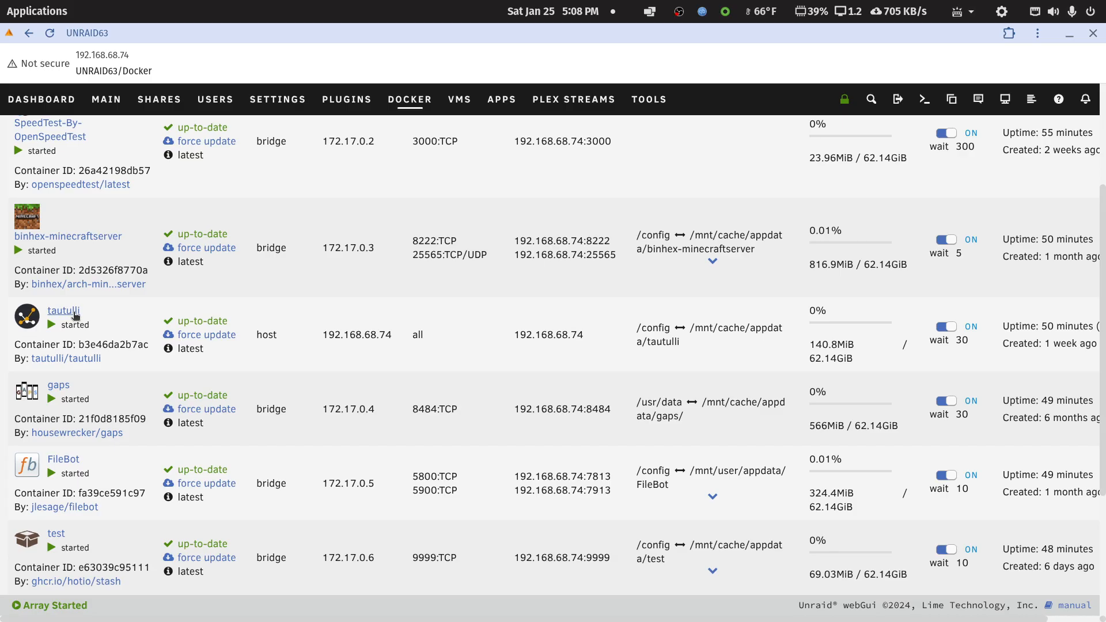
scroll(74, 316, "down", 4)
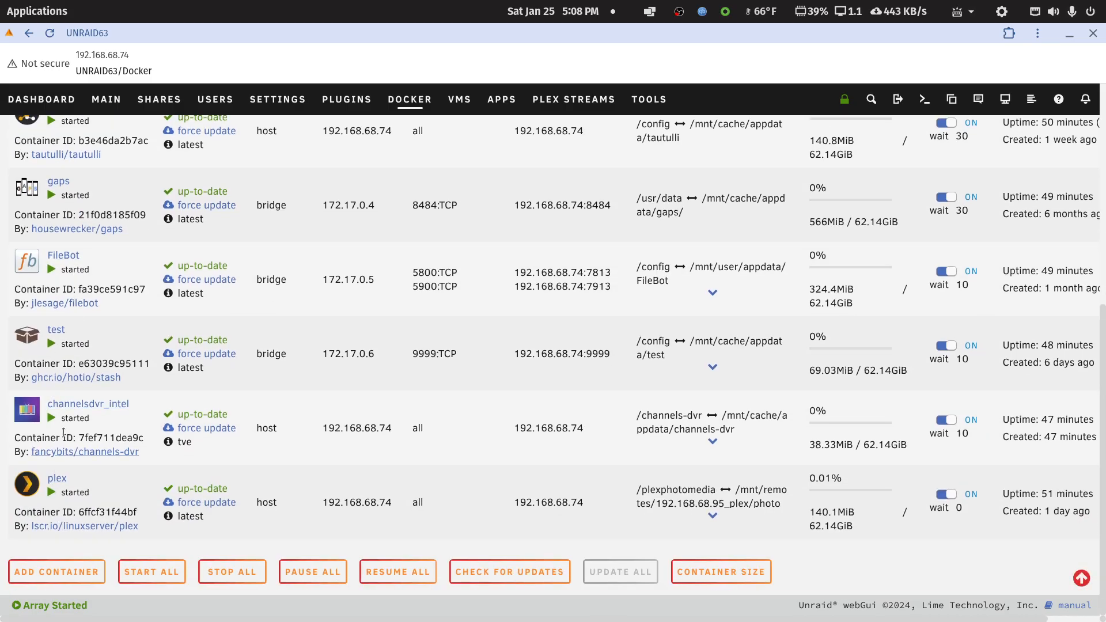
scroll(71, 431, "up", 3)
scroll(70, 429, "up", 3)
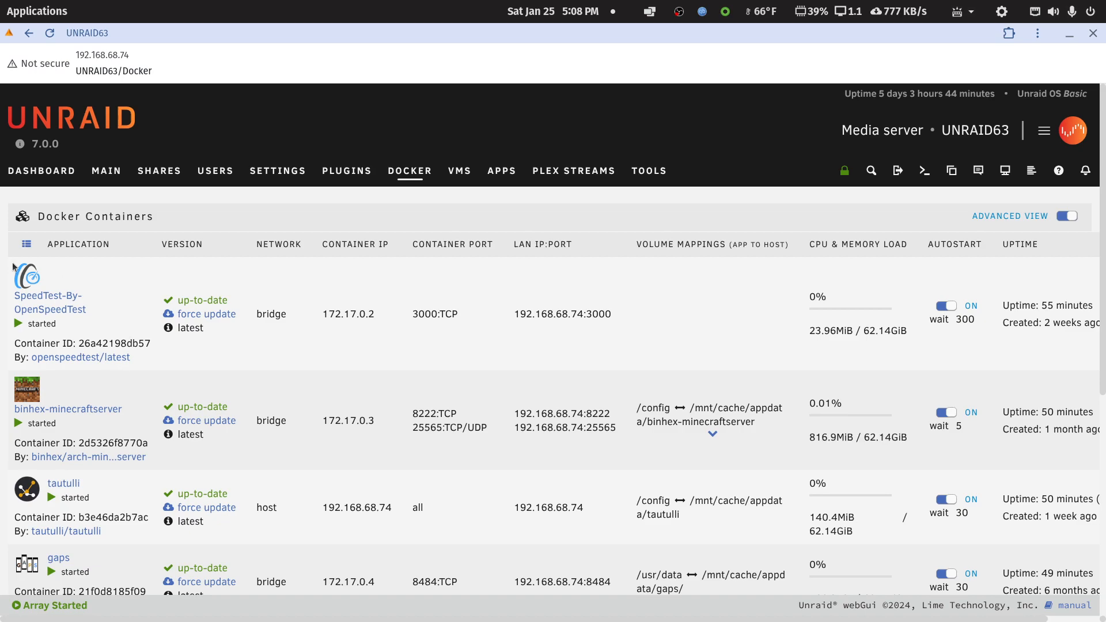
left_click(1092, 33)
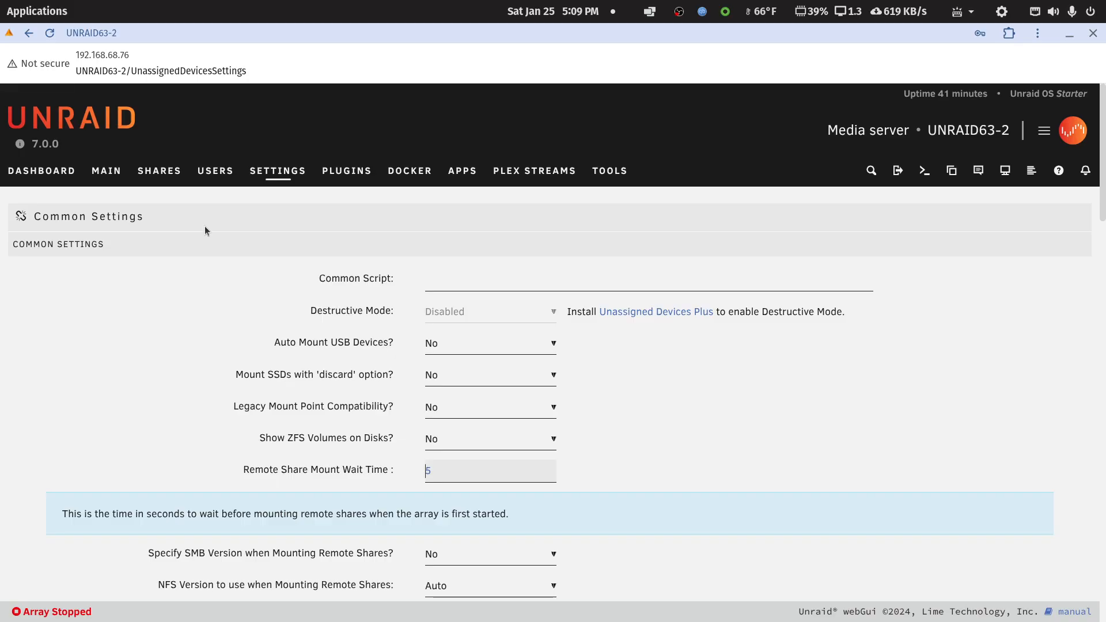
Search the Unraid apps for nut and open the details of Network UPS Tools (NUT) for UNRAID.
left_click(463, 171)
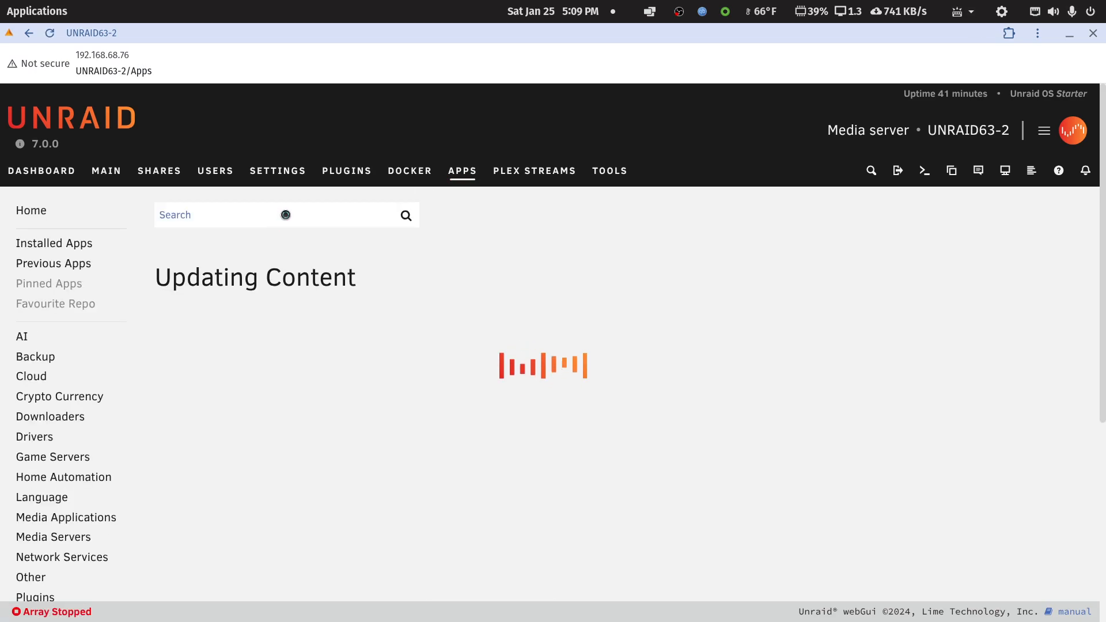
type("nut")
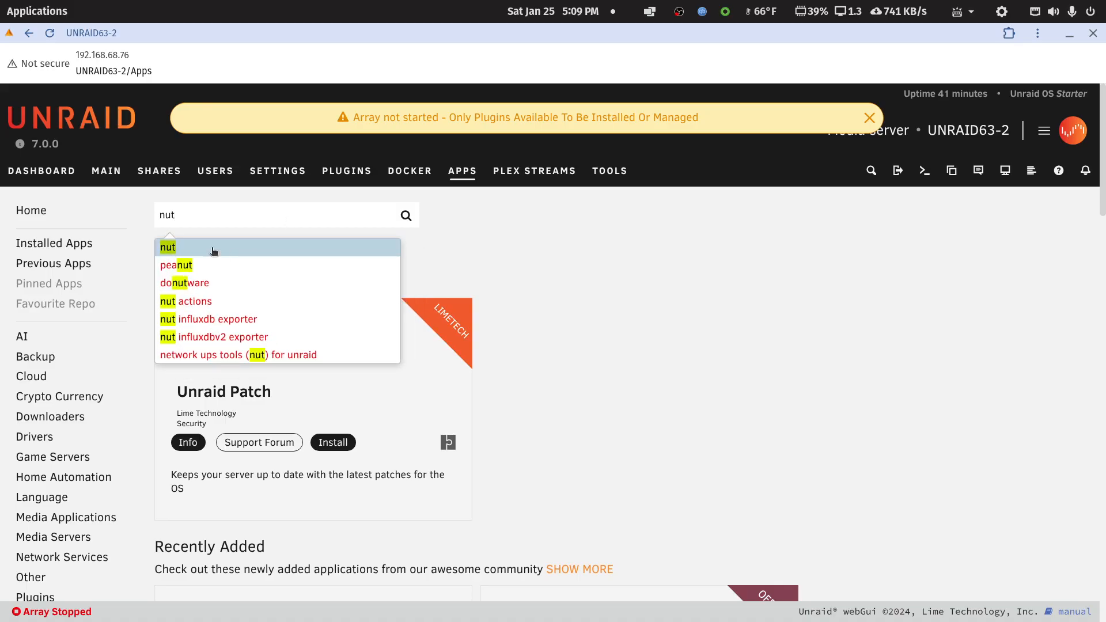
left_click(213, 251)
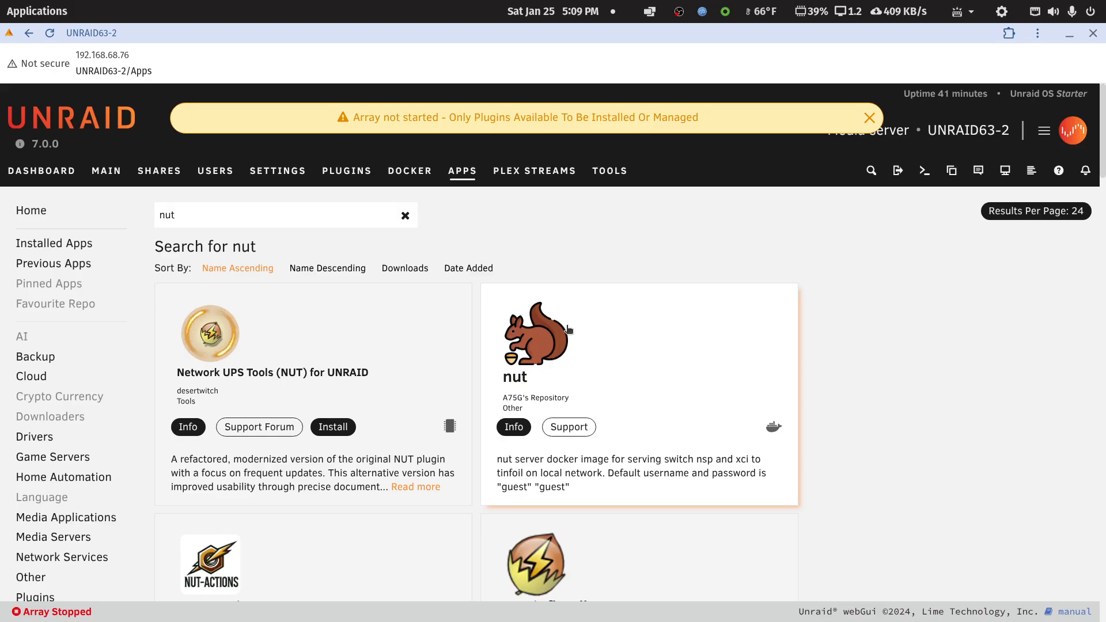
left_click(226, 350)
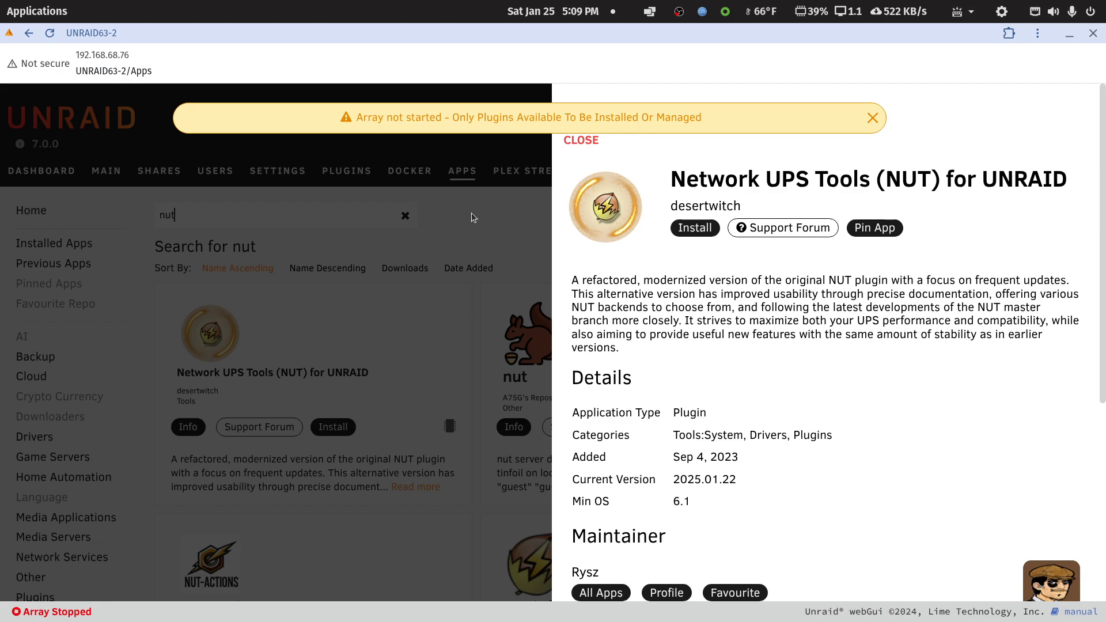
Close the NUT app details and check the Docker page and the mounted SMB media share among the unassigned devices.
left_click(589, 141)
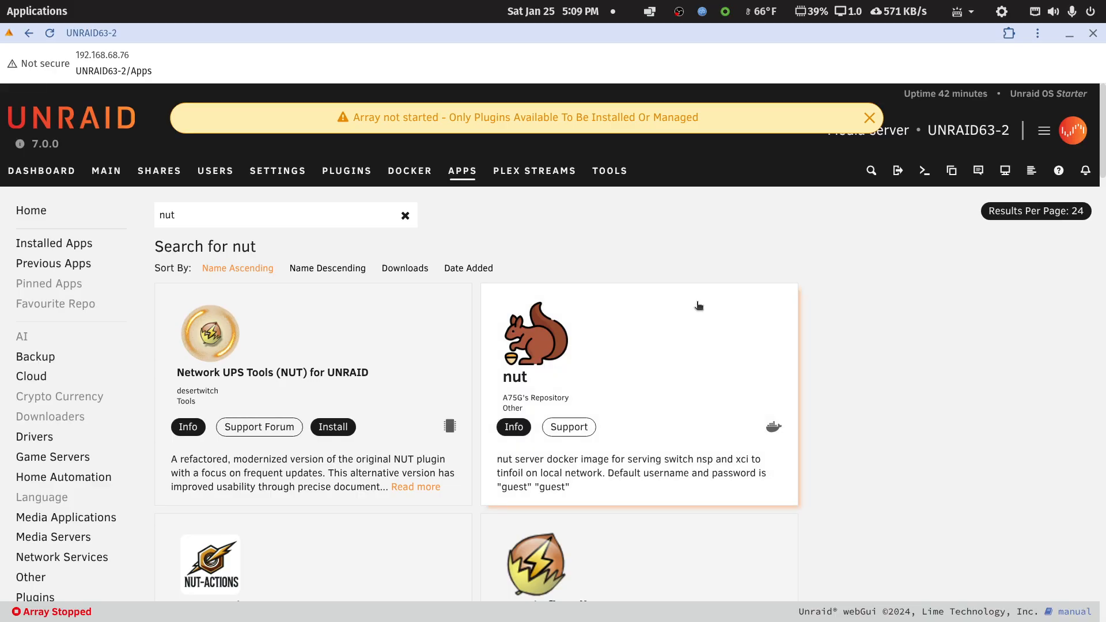
left_click(416, 185)
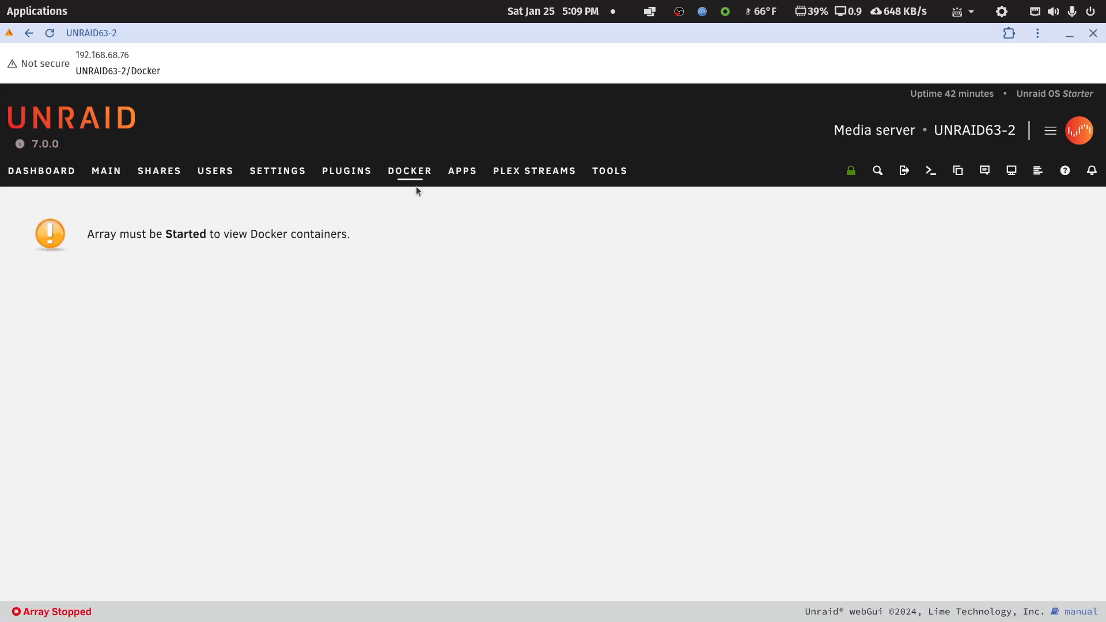
left_click(99, 175)
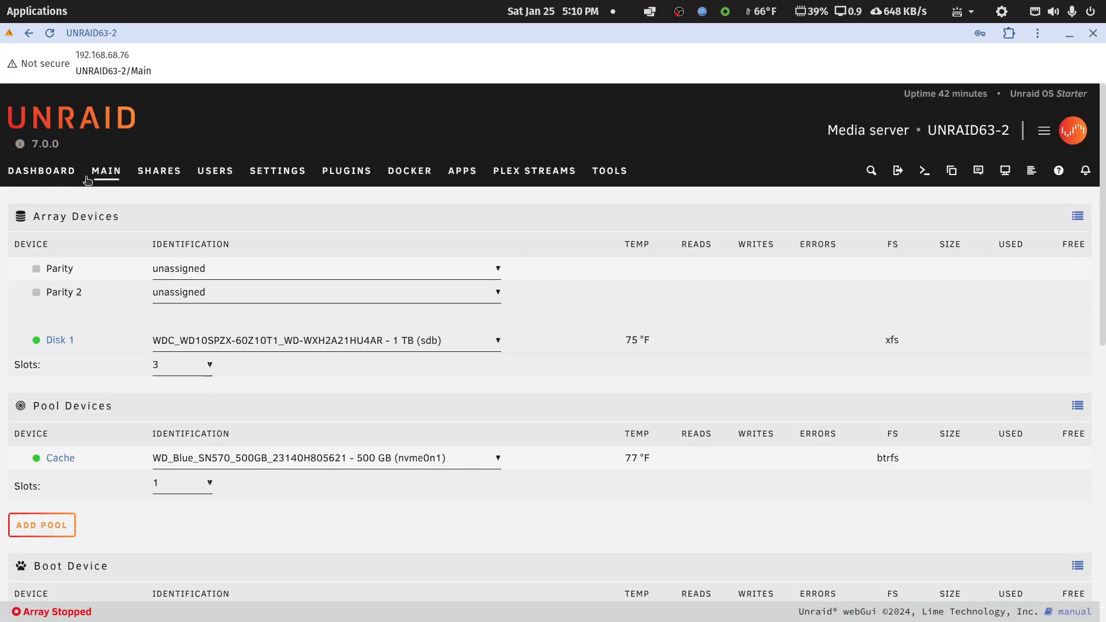
left_click(65, 179)
left_click(106, 176)
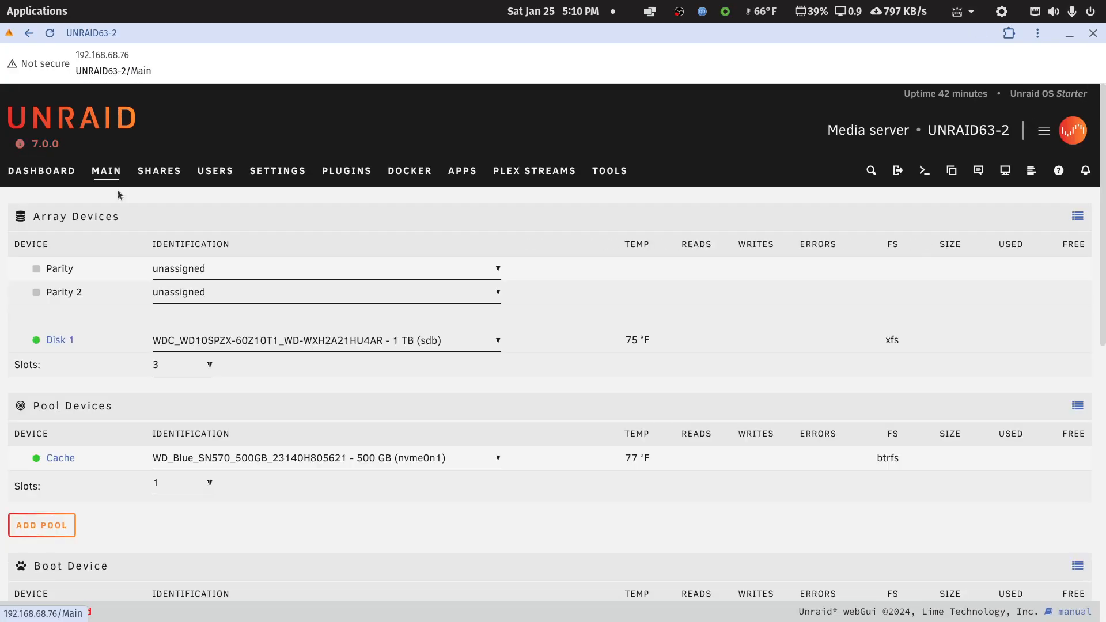
scroll(282, 480, "down", 1)
scroll(281, 480, "down", 7)
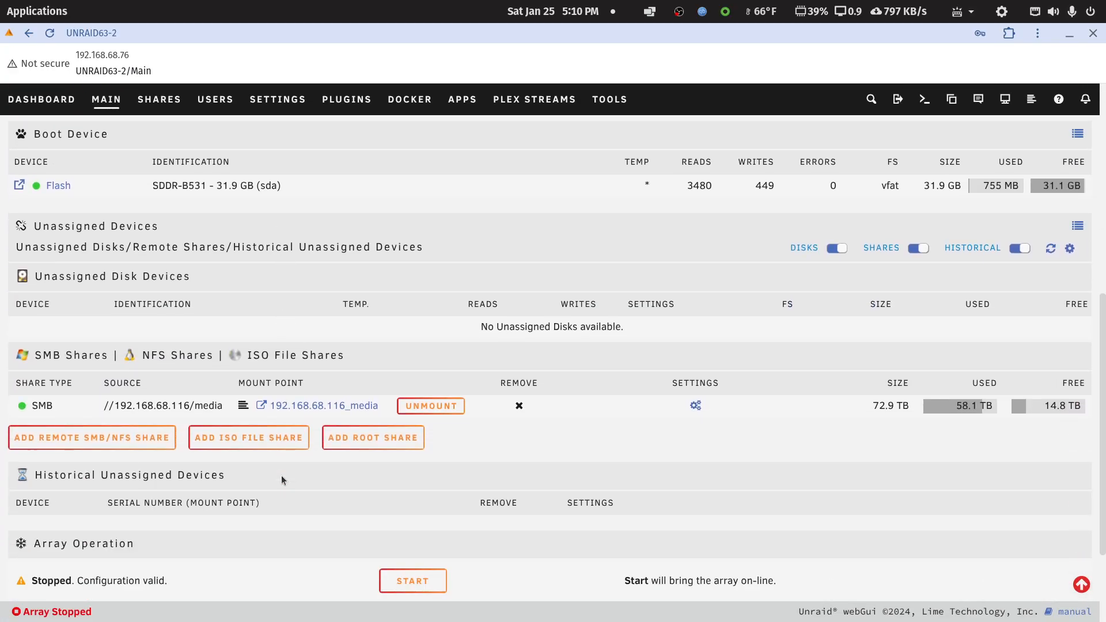
mouse_move(697, 406)
scroll(649, 459, "up", 7)
Start the array from the dashboard and confirm the operation.
left_click(34, 181)
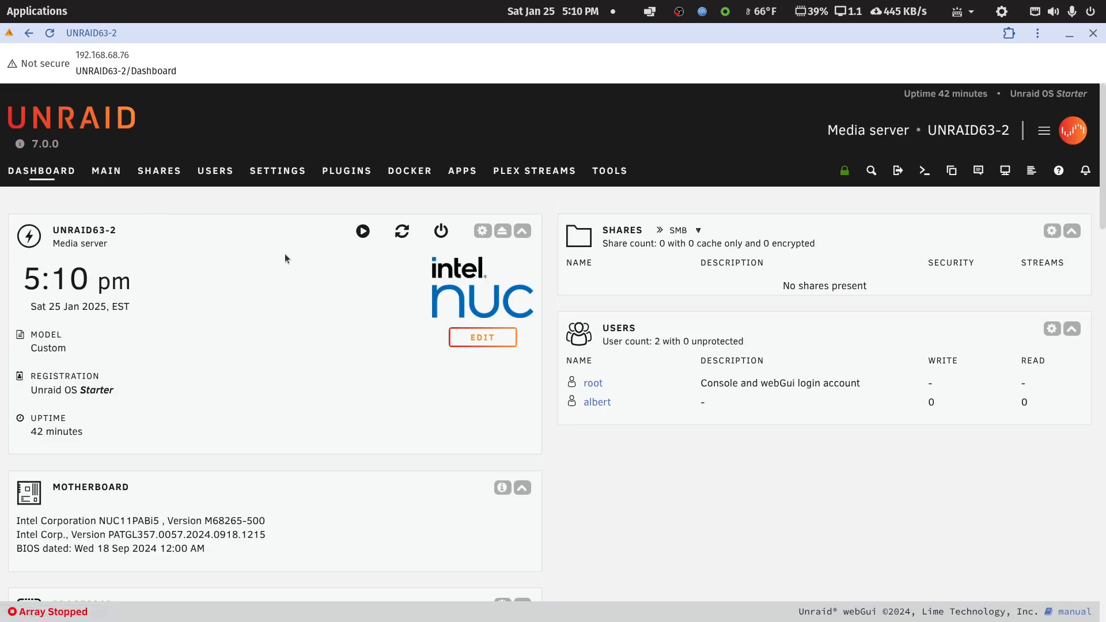
left_click(362, 231)
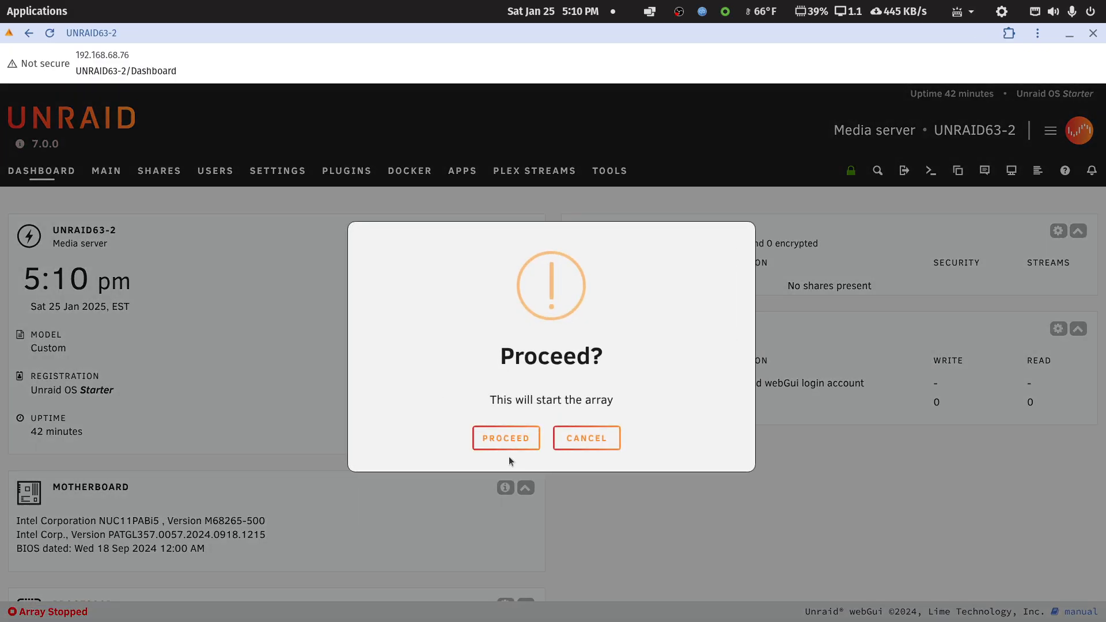
left_click(522, 437)
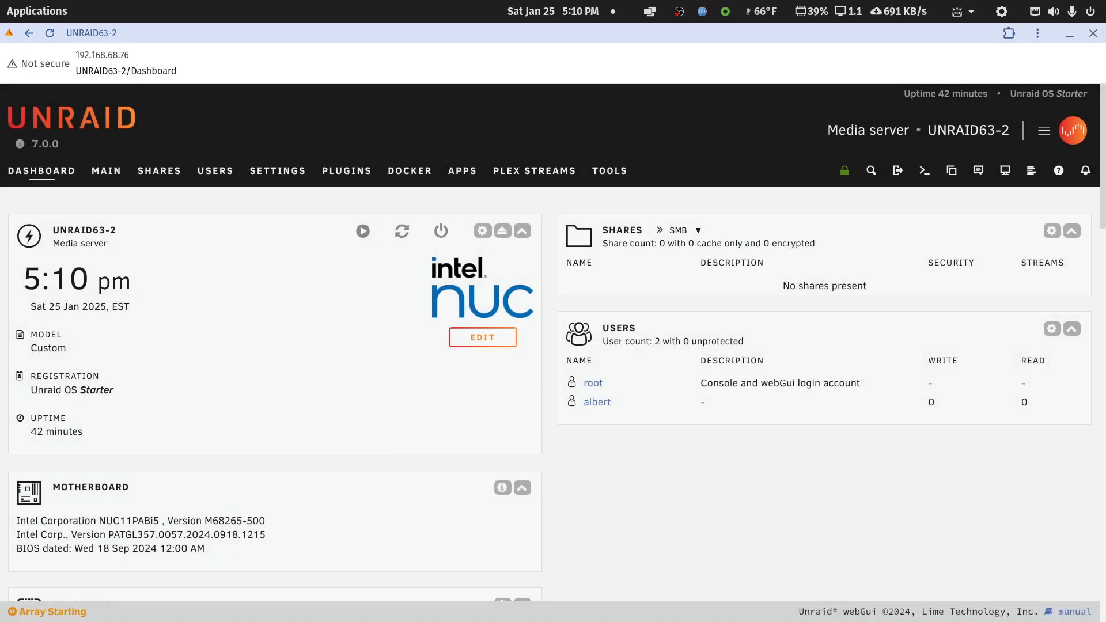
Switch to the LibreOffice Writer notes, copy the mount path /mnt/remotes/192.168.68.116_media and move the document out of the way.
left_click_drag(1105, 112, 675, 49)
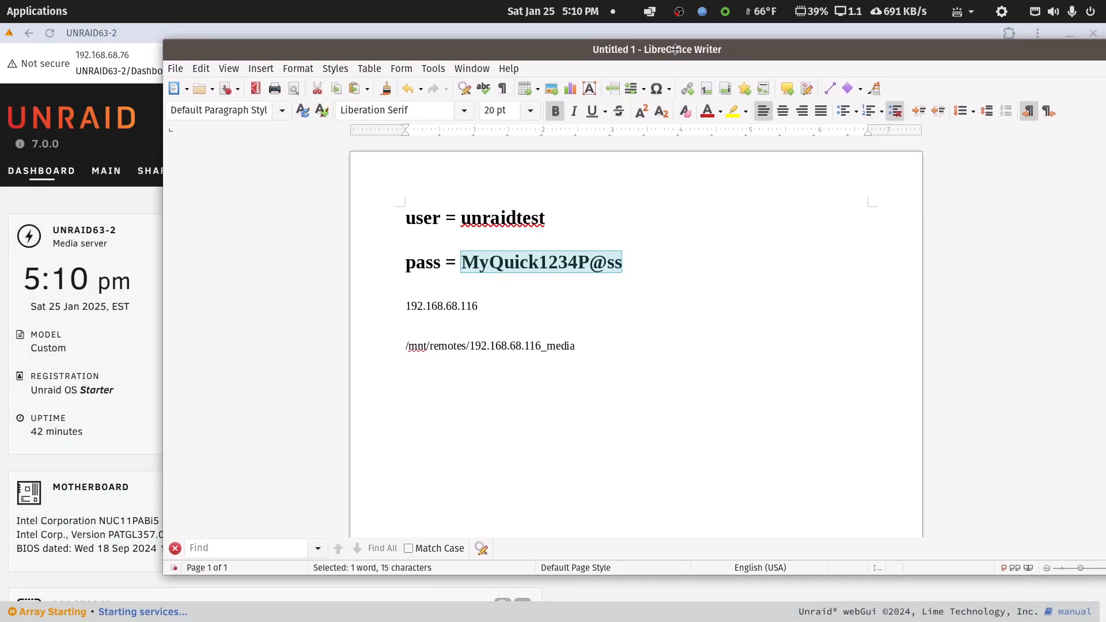
left_click(404, 347)
left_click_drag(421, 347, 465, 350)
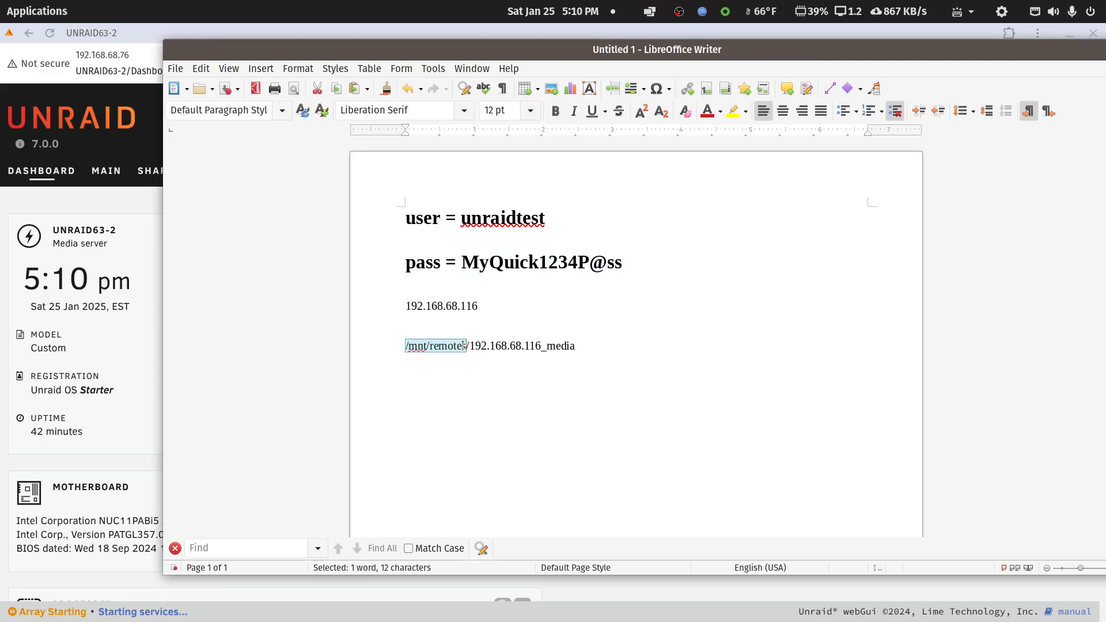
left_click_drag(468, 348, 542, 348)
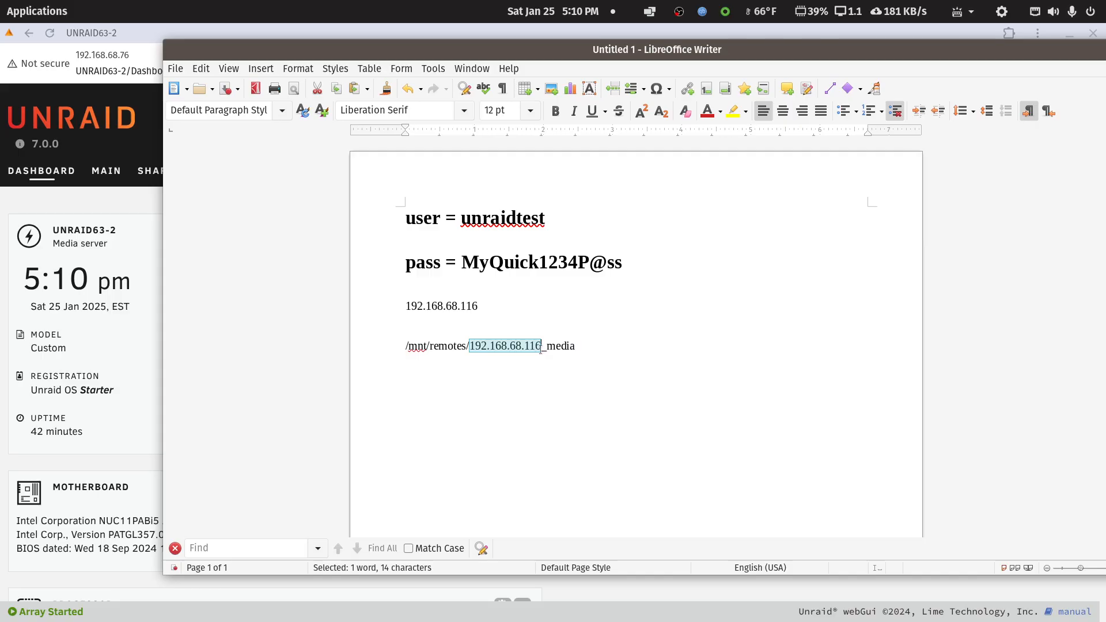
left_click_drag(542, 348, 397, 349)
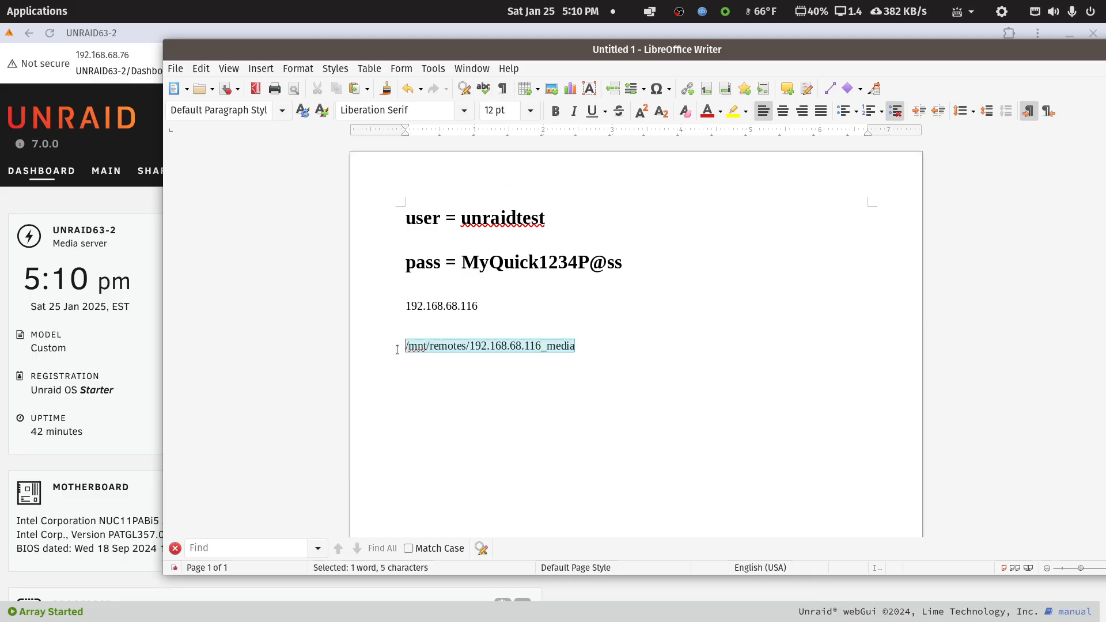
right_click(431, 347)
left_click(458, 373)
left_click_drag(503, 50, 1105, 118)
Open the plex container on UNRAID63-2 for editing and switch its settings to the advanced view.
scroll(363, 365, "down", 4)
scroll(362, 365, "up", 5)
left_click(410, 171)
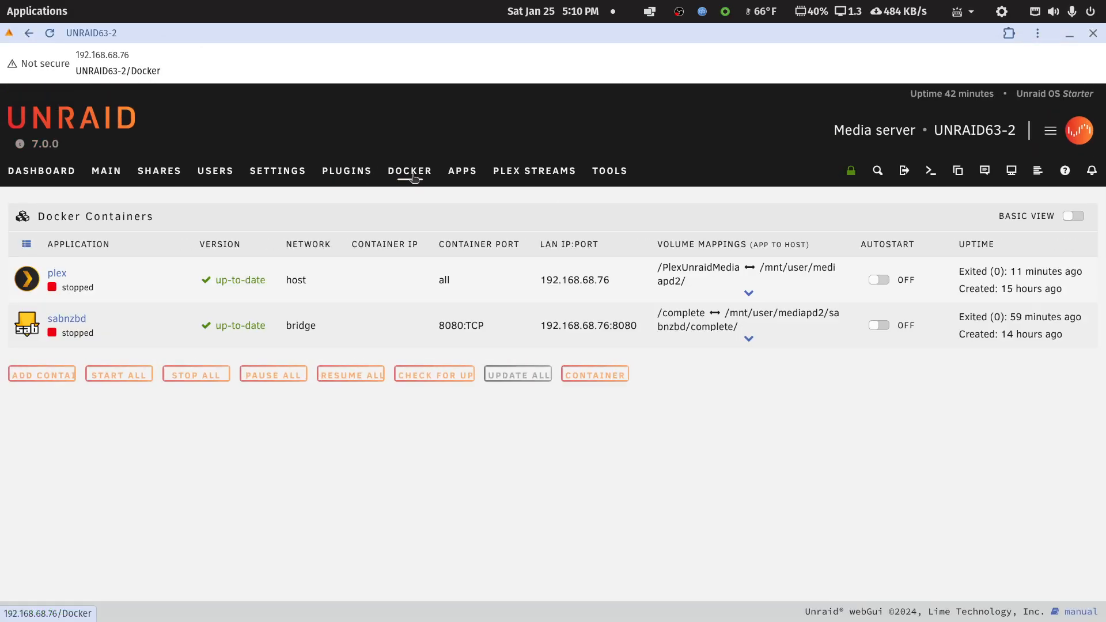
left_click(29, 282)
left_click(31, 285)
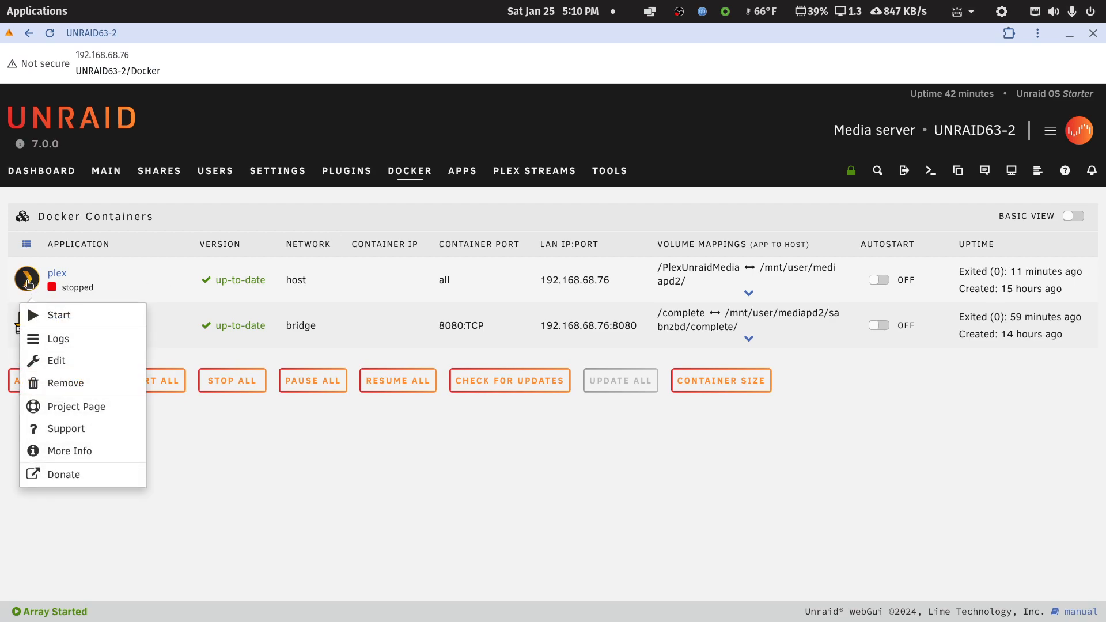
left_click(28, 282)
left_click(53, 360)
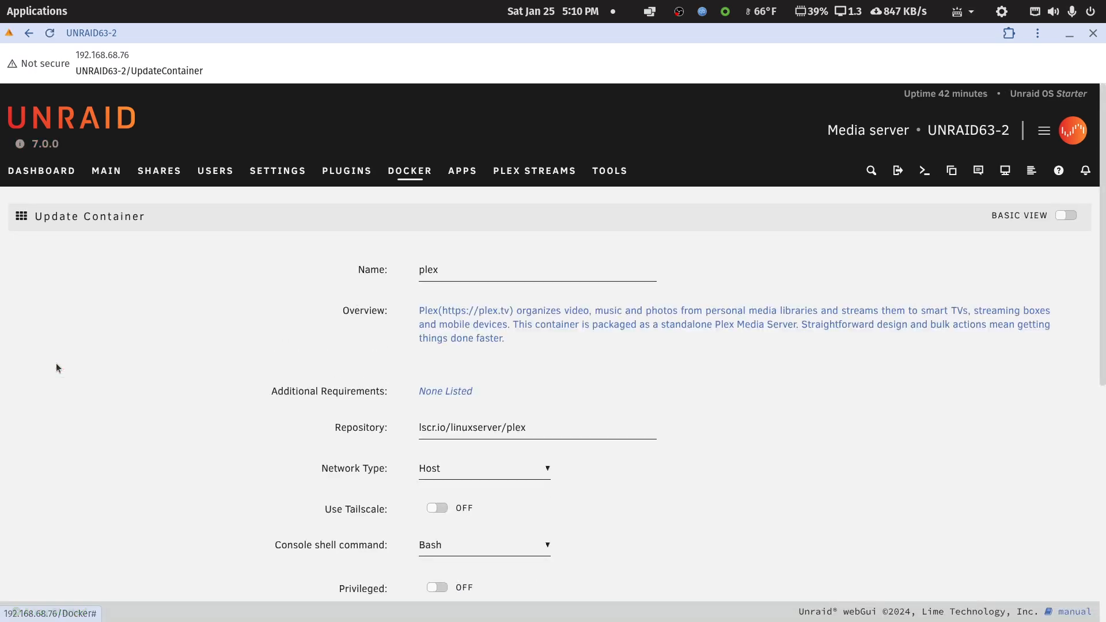
left_click(1066, 216)
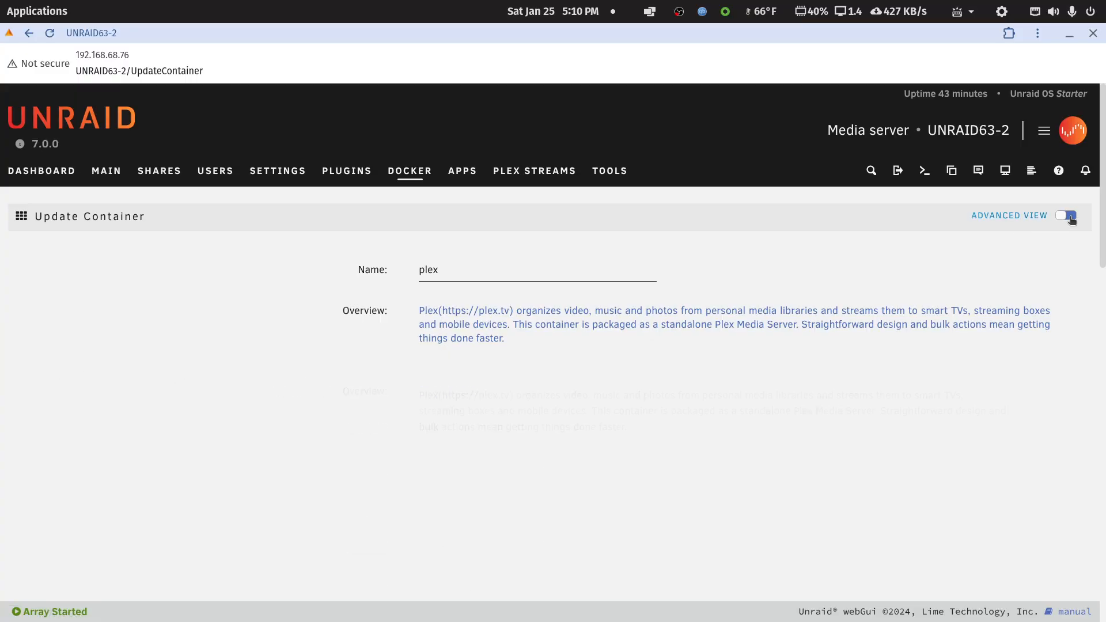
Show more settings of the plex container, review its path mappings and open a new Path configuration entry.
scroll(269, 484, "down", 7)
scroll(270, 484, "down", 8)
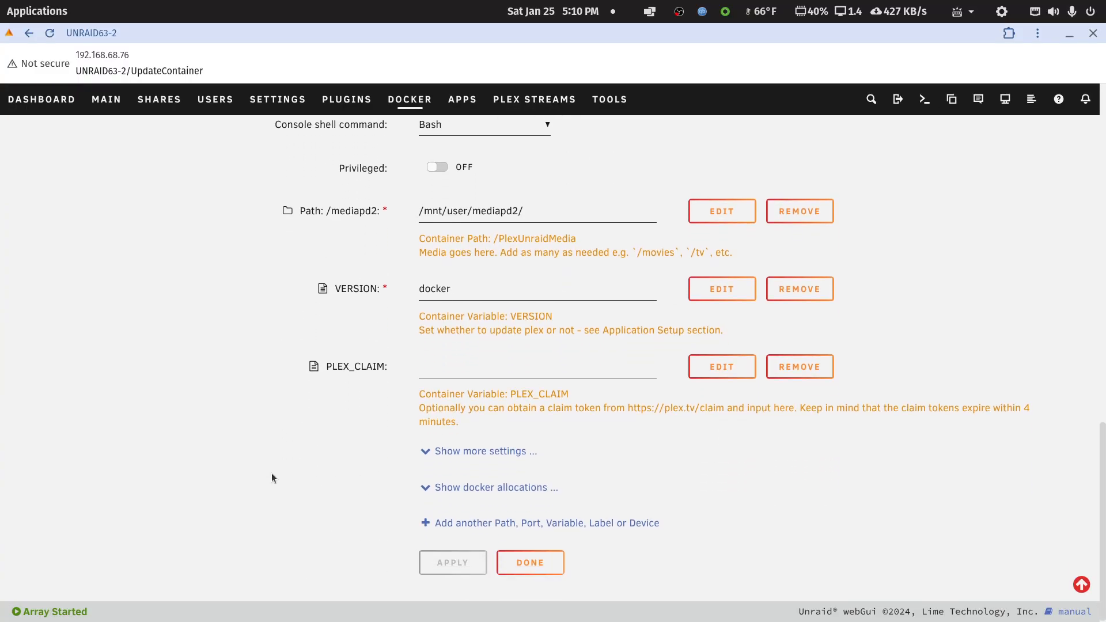
left_click(493, 450)
scroll(484, 450, "up", 7)
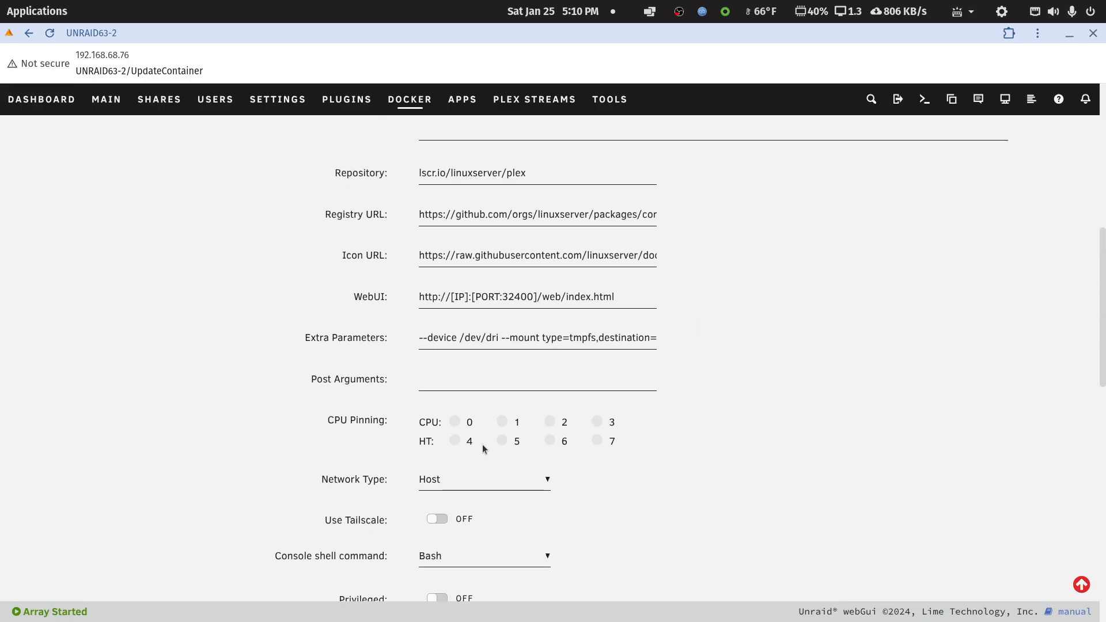
scroll(482, 451, "down", 4)
scroll(483, 447, "down", 4)
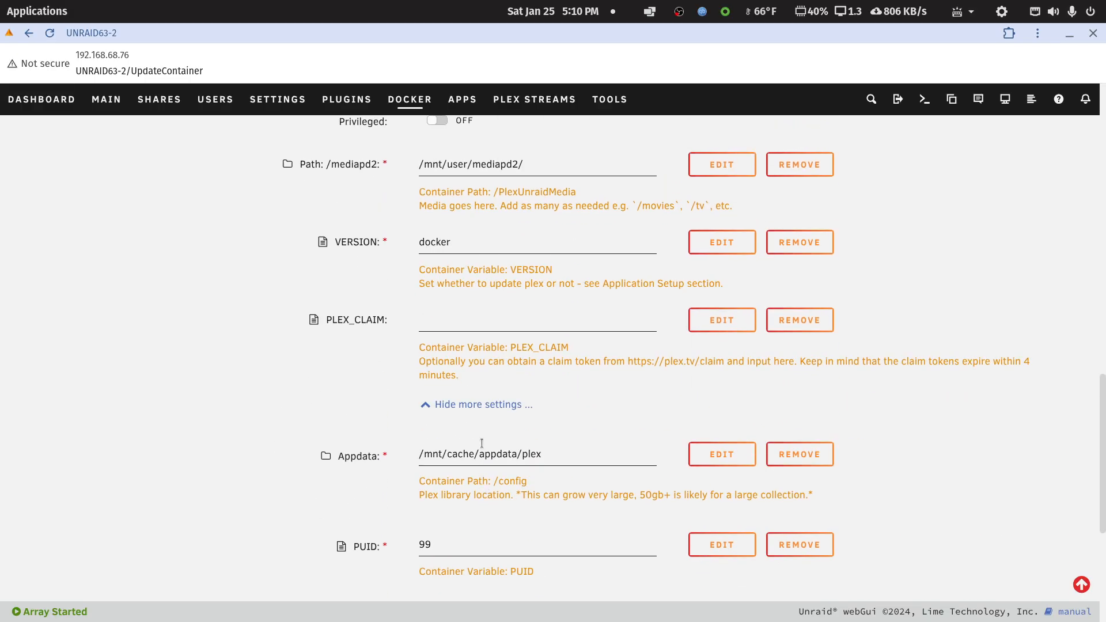
scroll(478, 440, "up", 3)
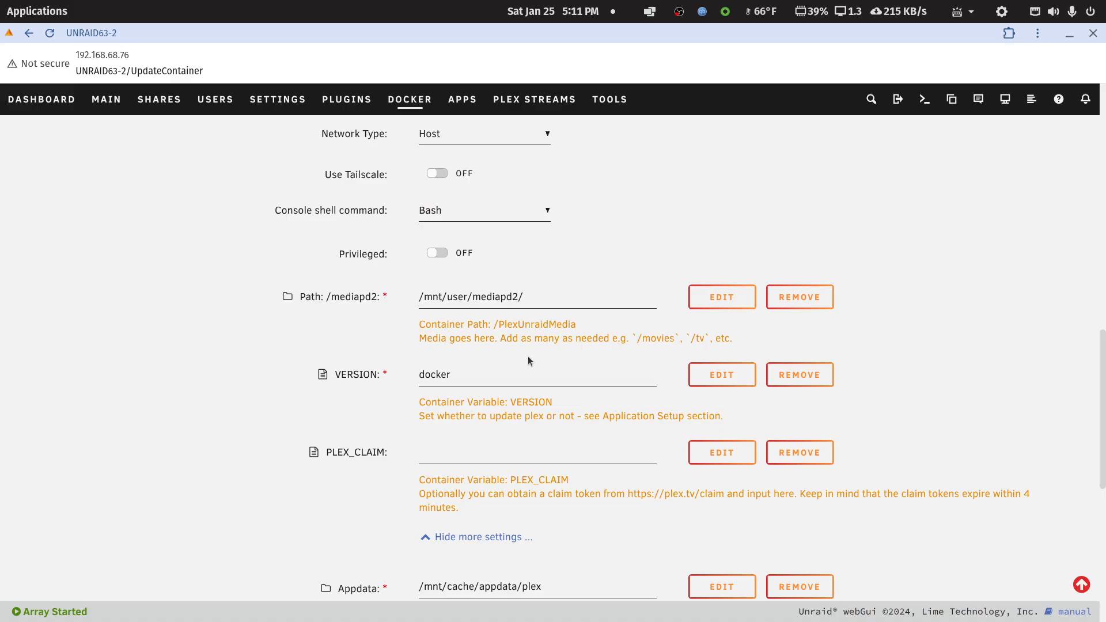
scroll(529, 360, "down", 8)
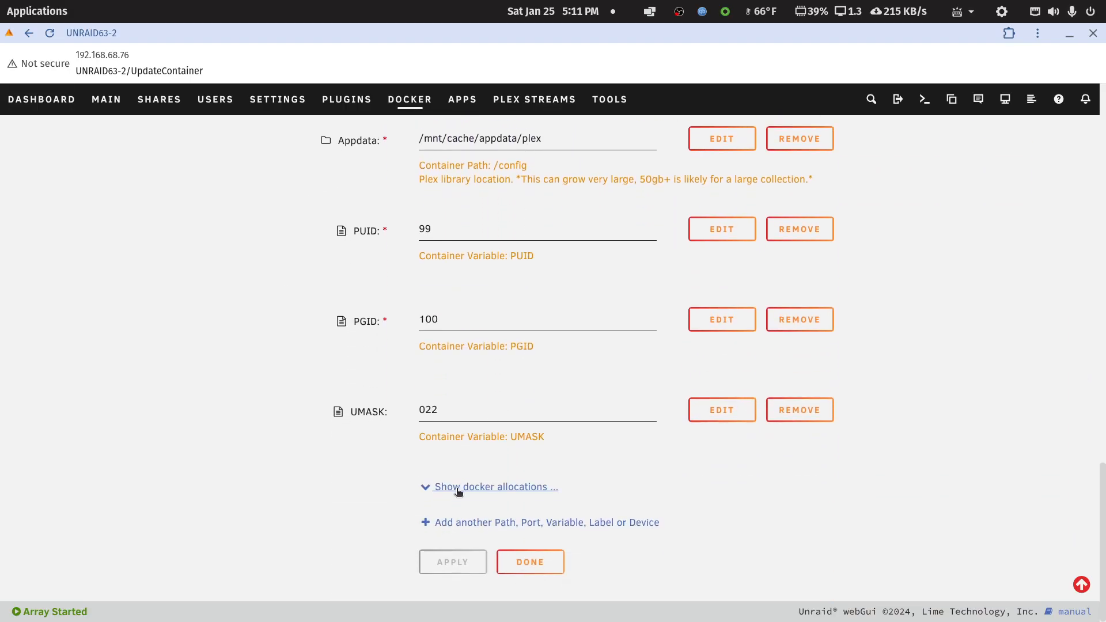
left_click(458, 522)
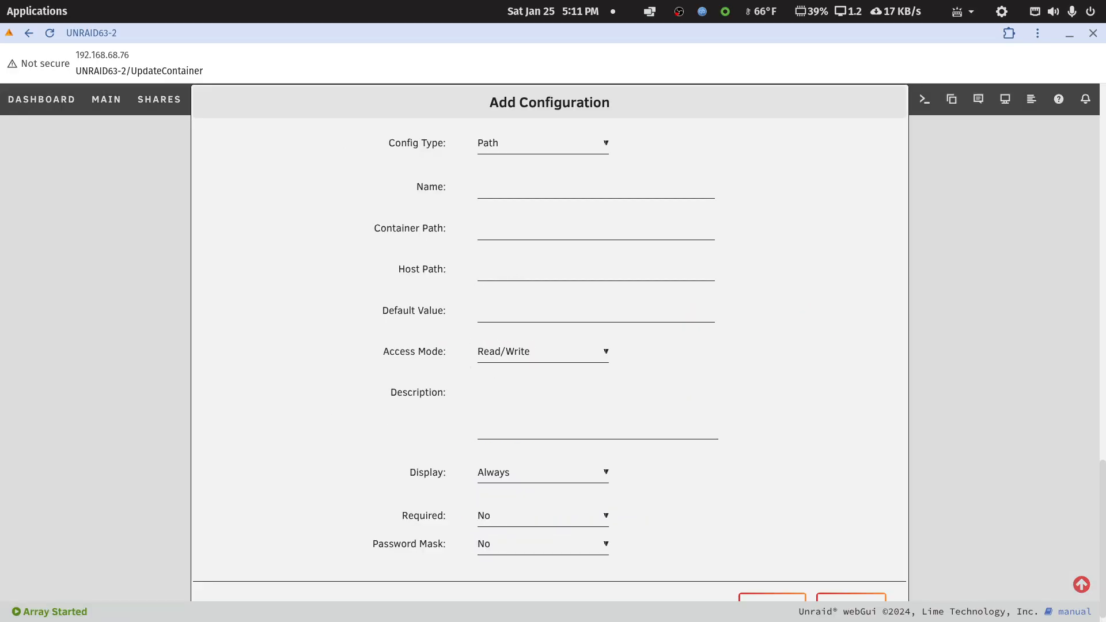
Switch to the web interface of the other server, UNRAID63, and open its plex container for editing.
left_click(49, 13)
type("un")
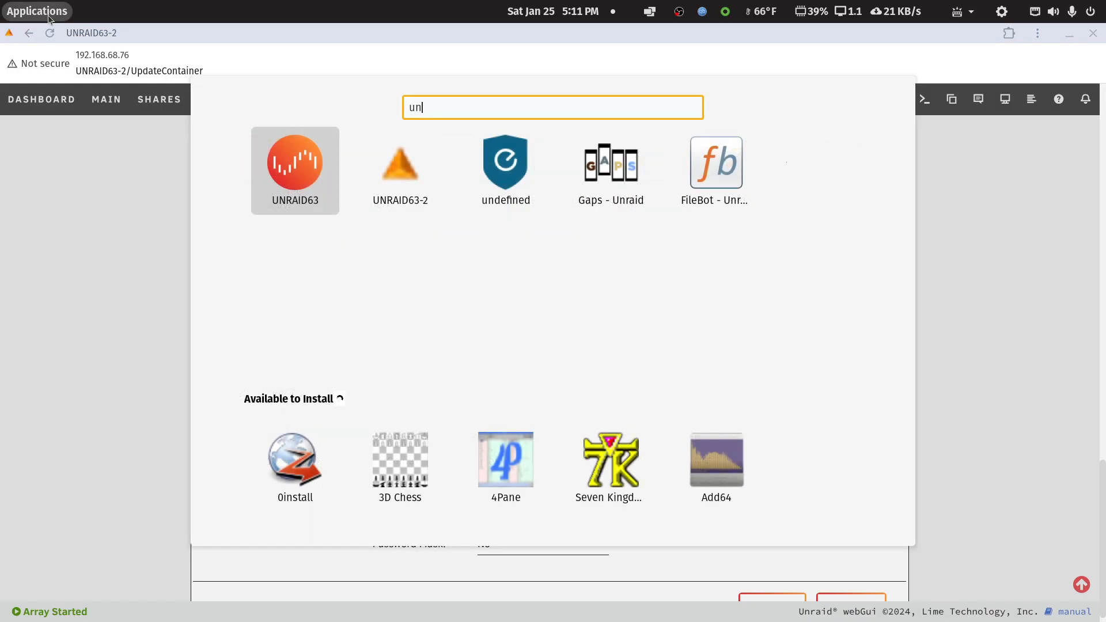
left_click(277, 167)
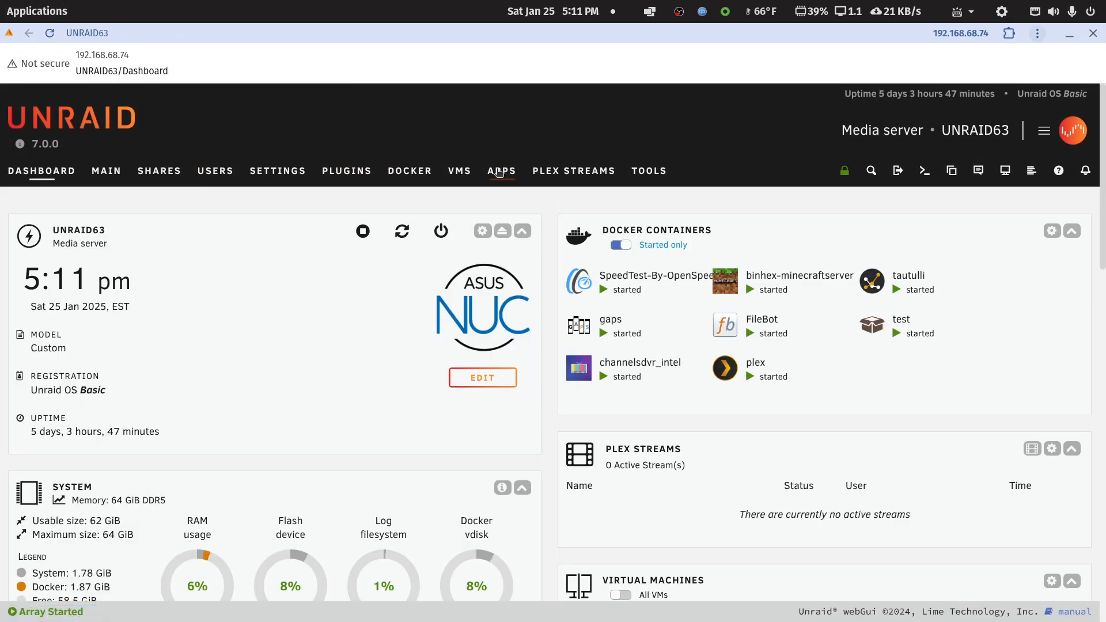
left_click(409, 173)
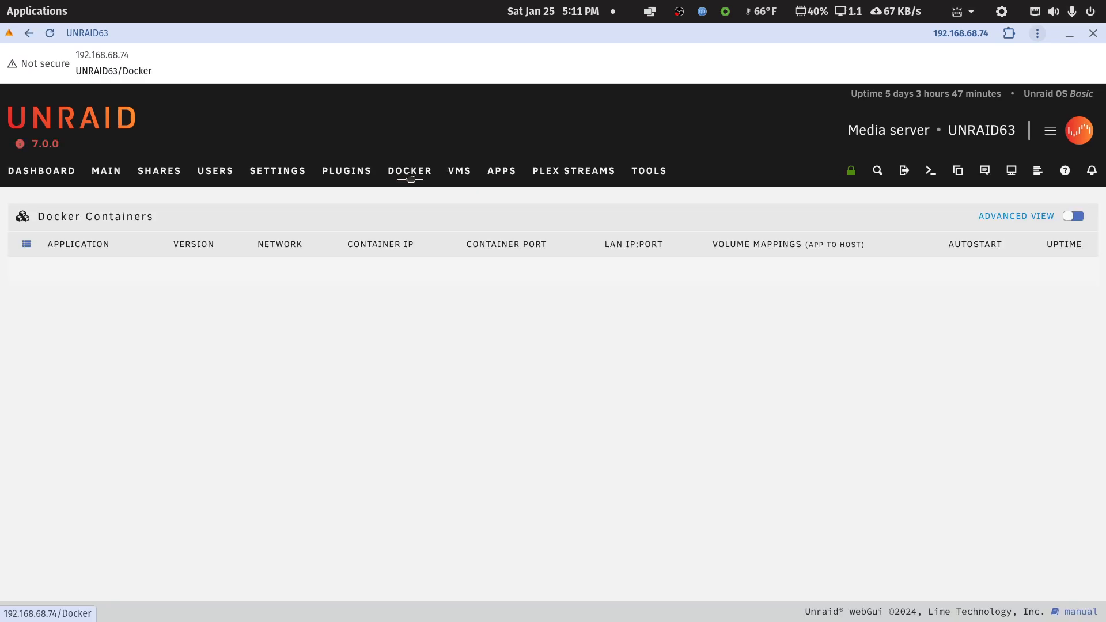
scroll(81, 403, "down", 5)
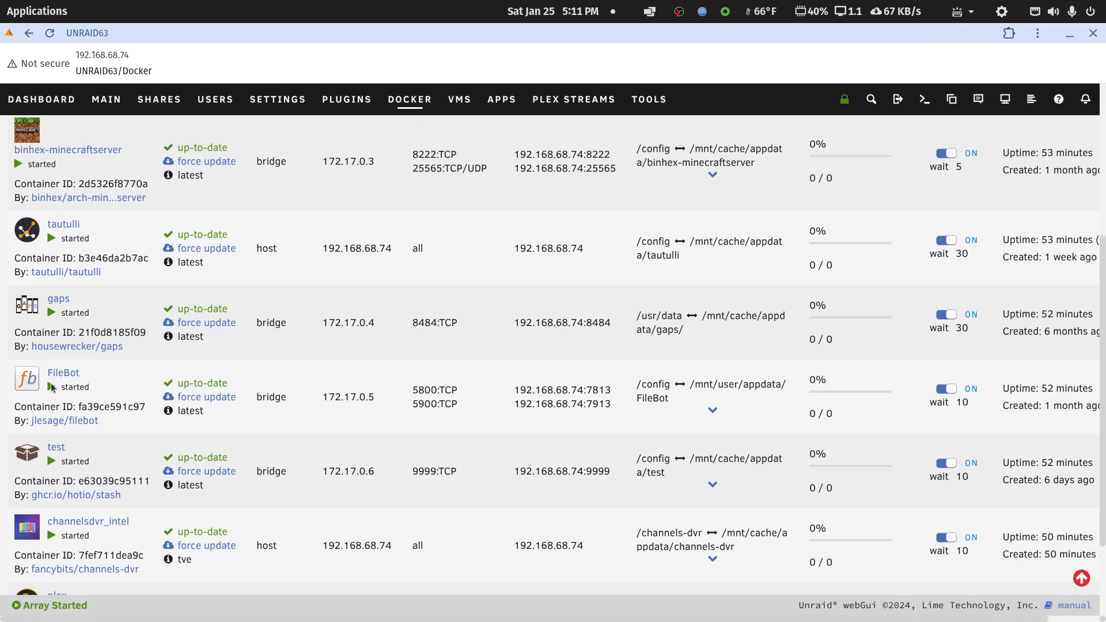
scroll(46, 393, "down", 2)
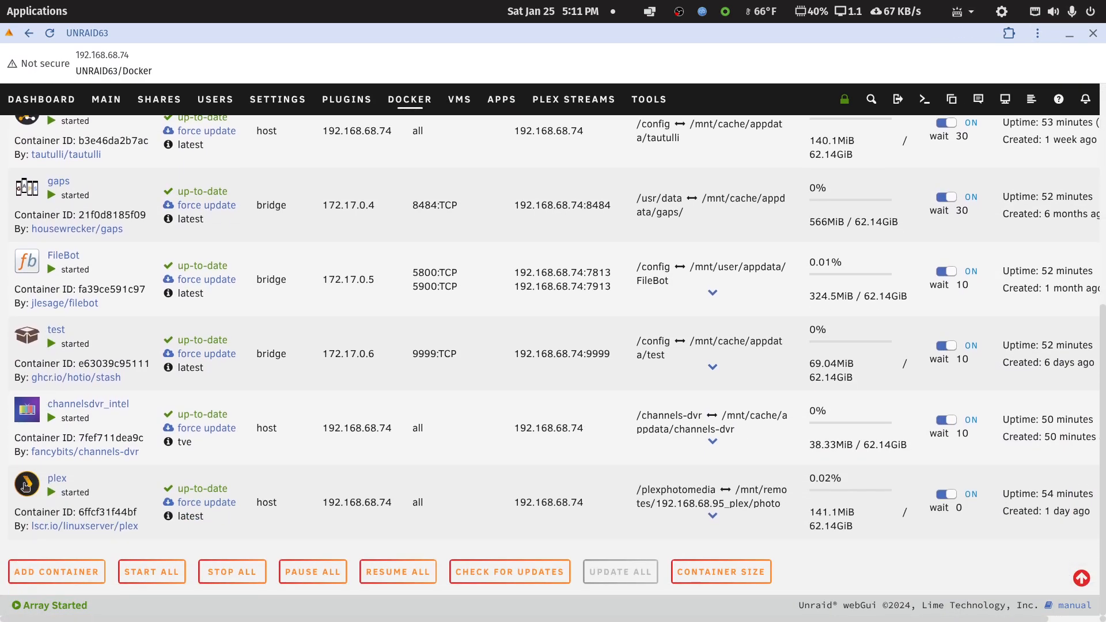
left_click(26, 485)
scroll(58, 535, "down", 3)
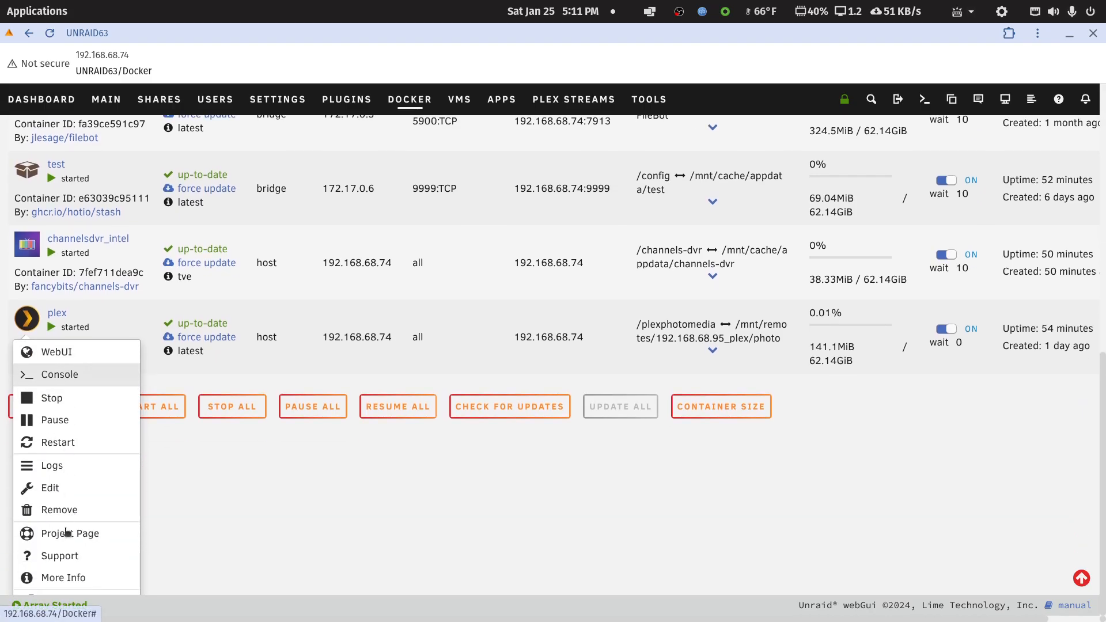
left_click(52, 487)
Examine the media path mappings of the plex container on UNRAID63 and open the /tv path's configuration.
scroll(446, 440, "down", 5)
scroll(447, 440, "down", 3)
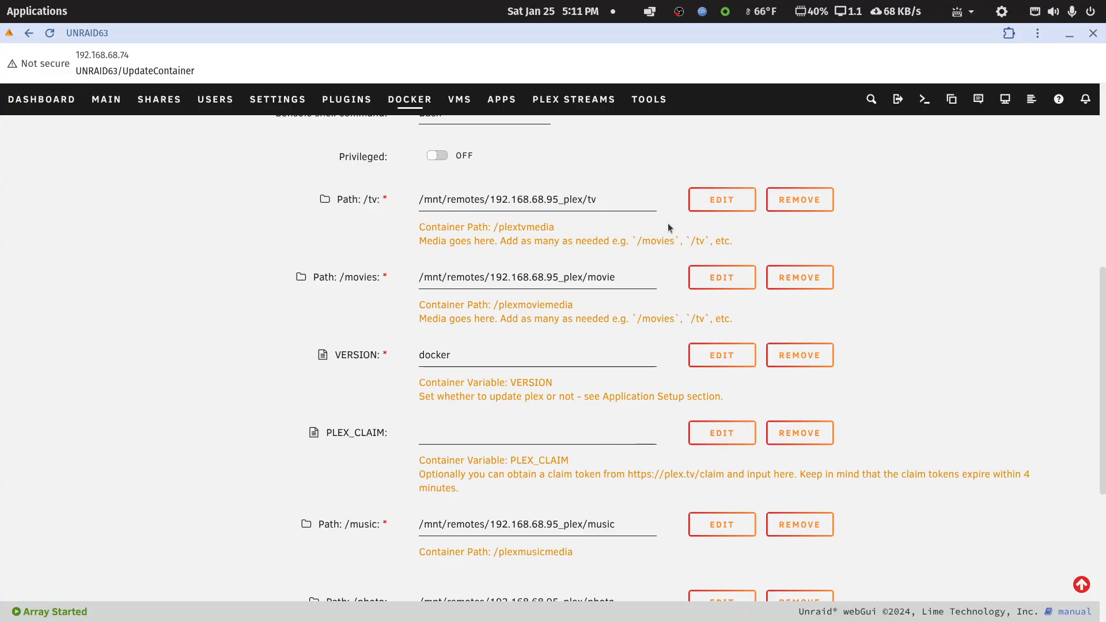
left_click(715, 199)
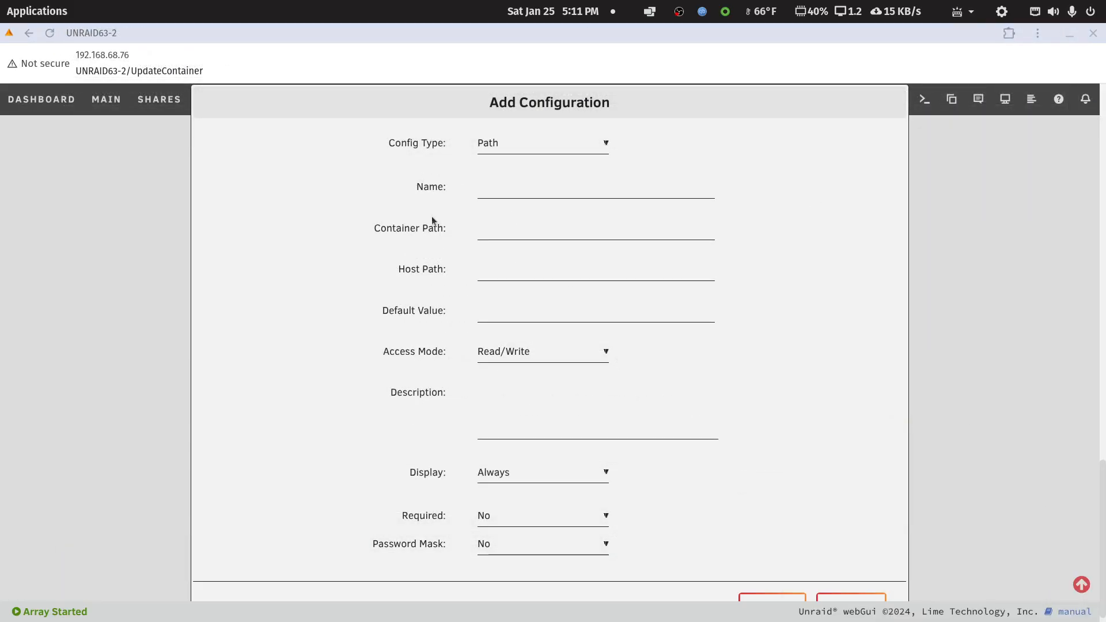
In the new configuration on UNRAID63-2, keep the Path type and name the entry "Path: /synoplexmedia".
left_click(521, 147)
left_click(527, 146)
left_click(489, 191)
type("Path")
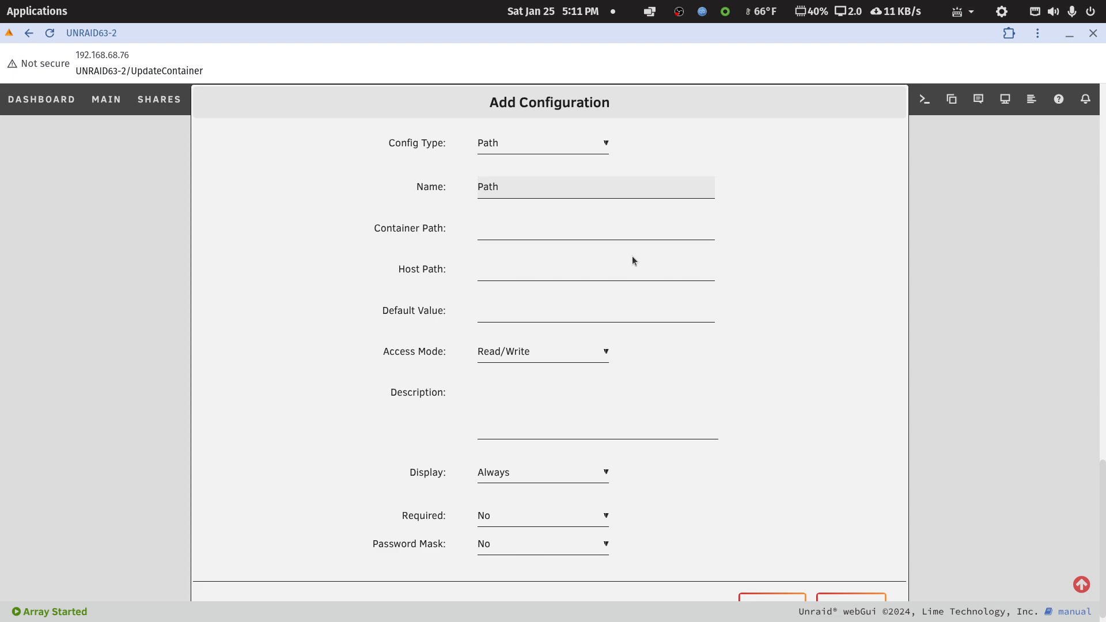
type(": /synoplexmedia")
Set the new entry's container path to /synoplexmedia.
left_click(584, 226)
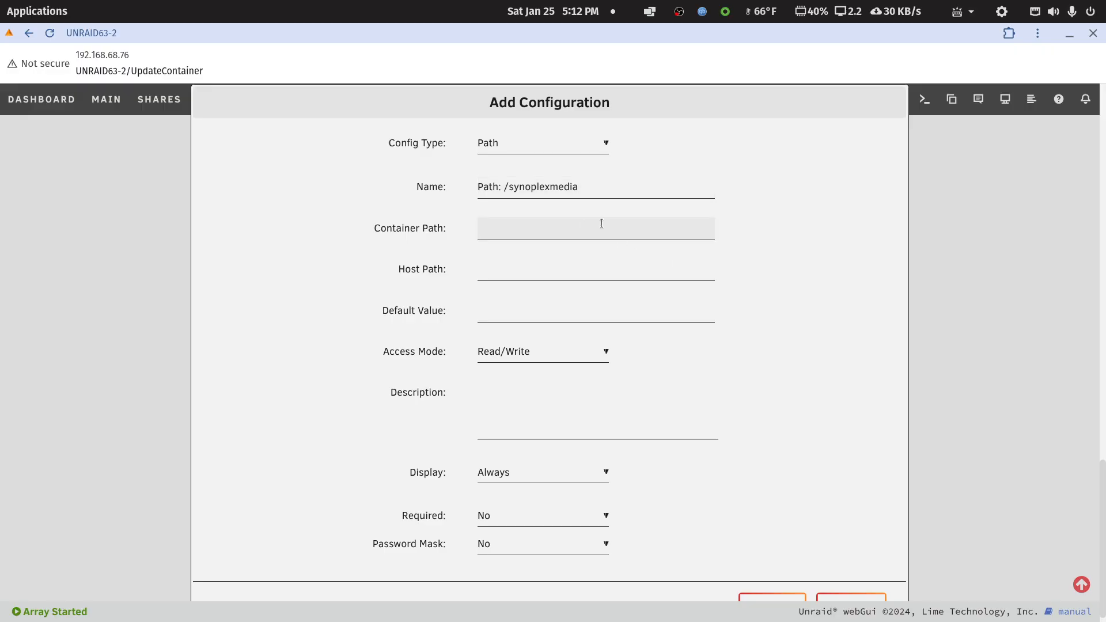
type("/synoplexmedia")
Try to find the Synology share for the host path by browsing the folders in mediapd2 and /mnt.
left_click(522, 271)
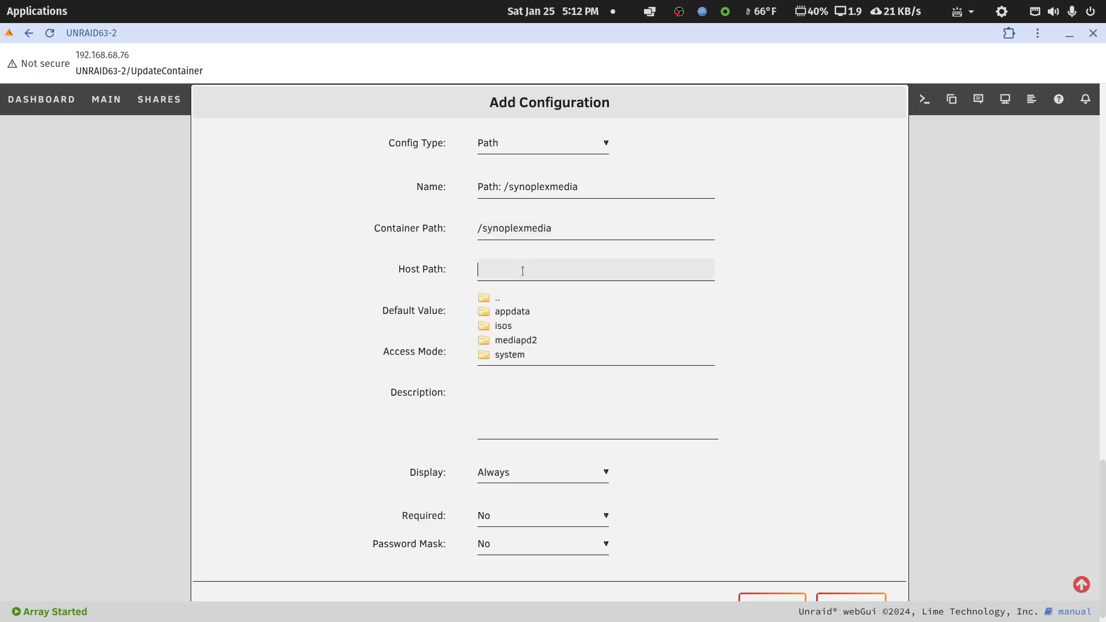
left_click(514, 341)
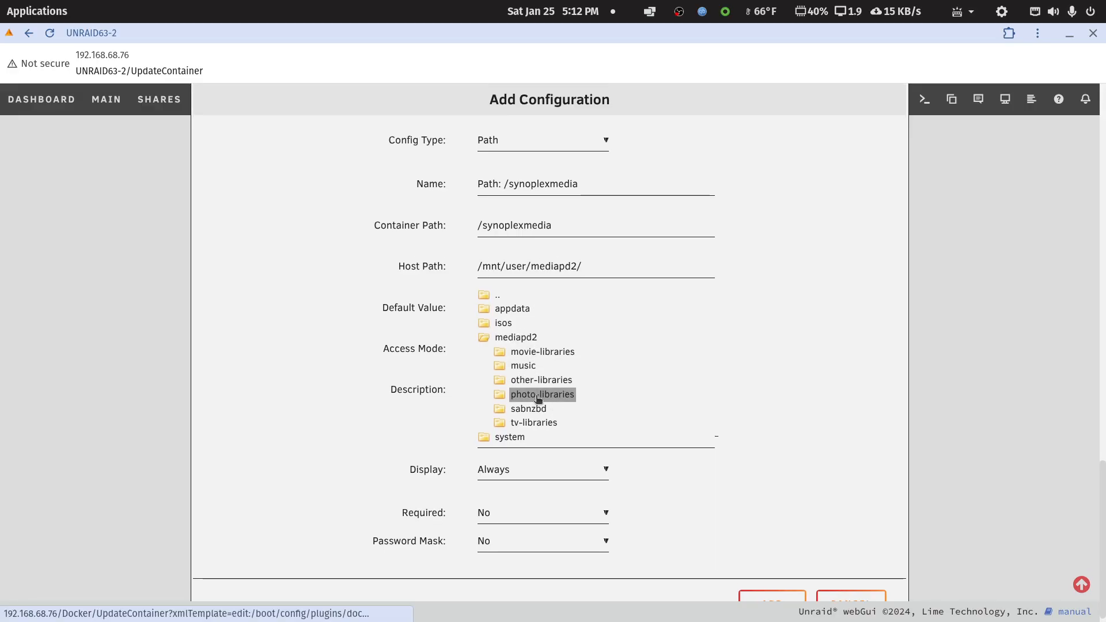
scroll(525, 371, "up", 4)
scroll(525, 372, "down", 4)
left_click(498, 284)
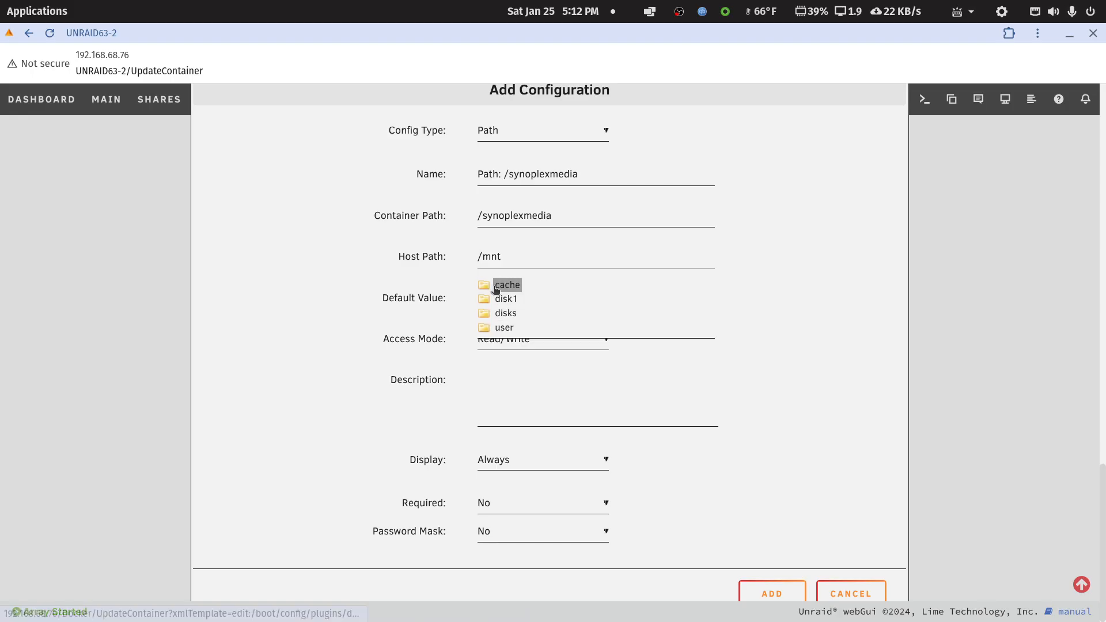
scroll(518, 324, "up", 3)
scroll(517, 321, "down", 3)
Copy the share's mount path from the LibreOffice Writer notes and set the host path to /mnt/remotes/192.168.68.116_media.
mouse_move(763, 621)
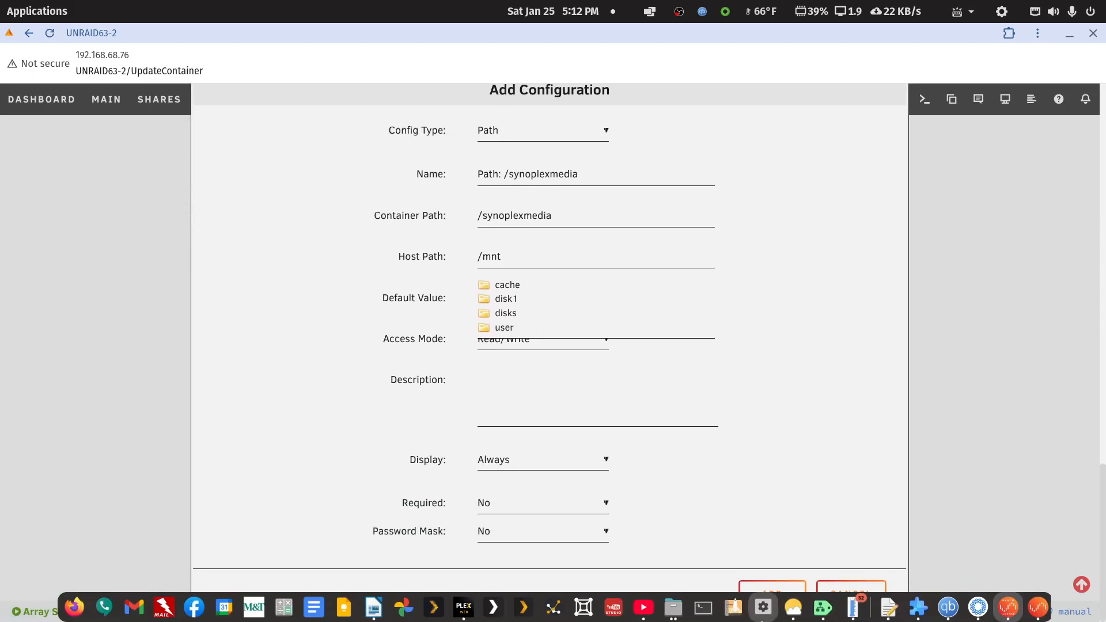
left_click(377, 610)
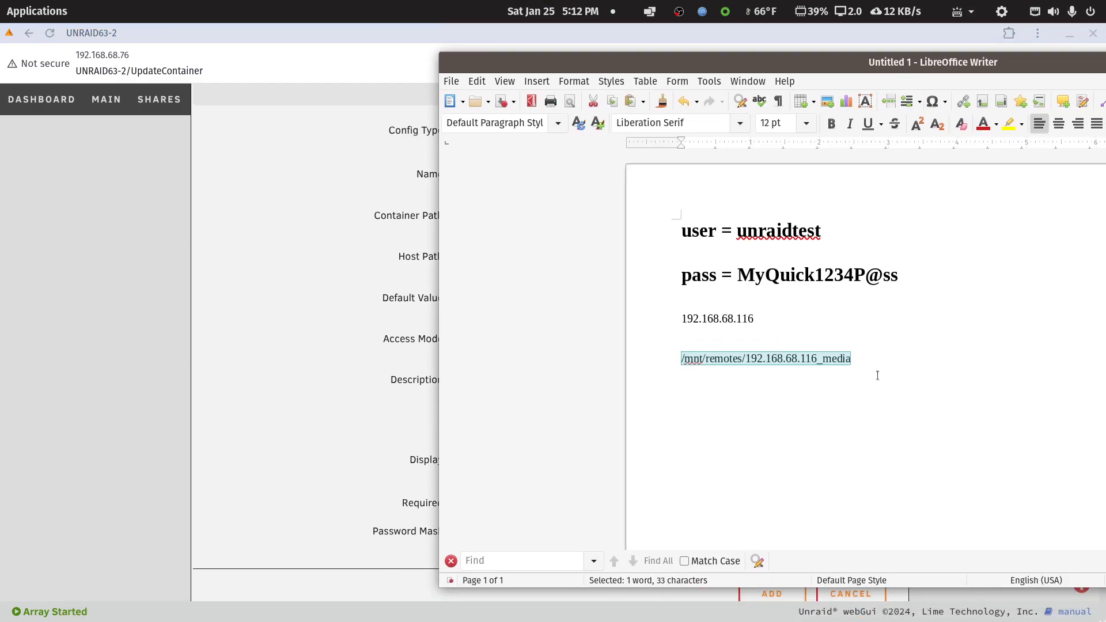
left_click(852, 359)
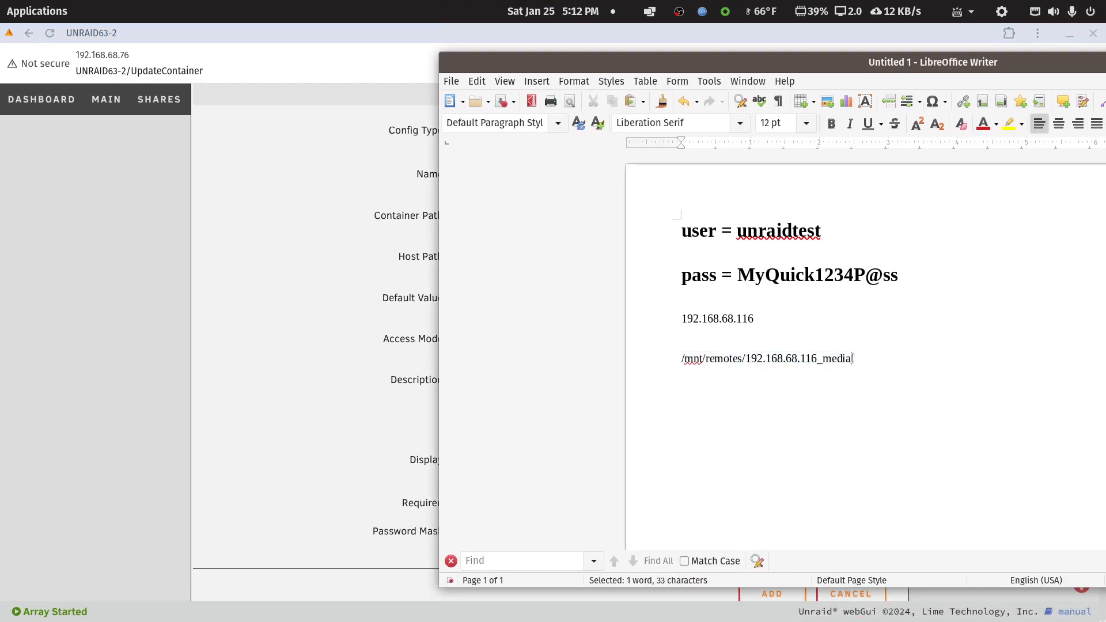
left_click_drag(852, 358, 680, 361)
key("ctrl+c")
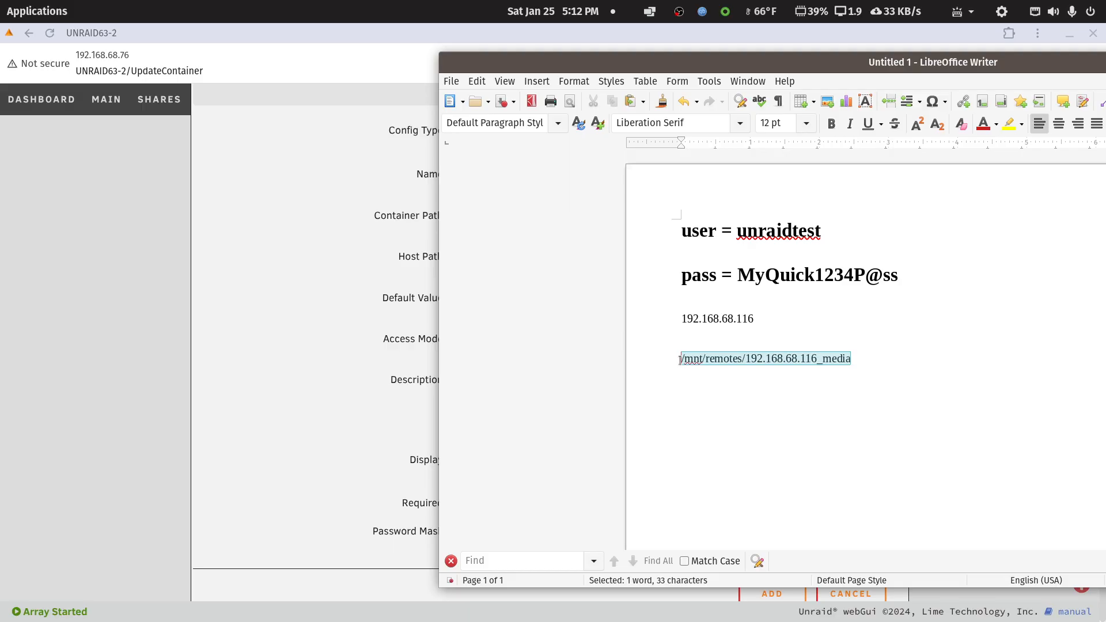
left_click(787, 39)
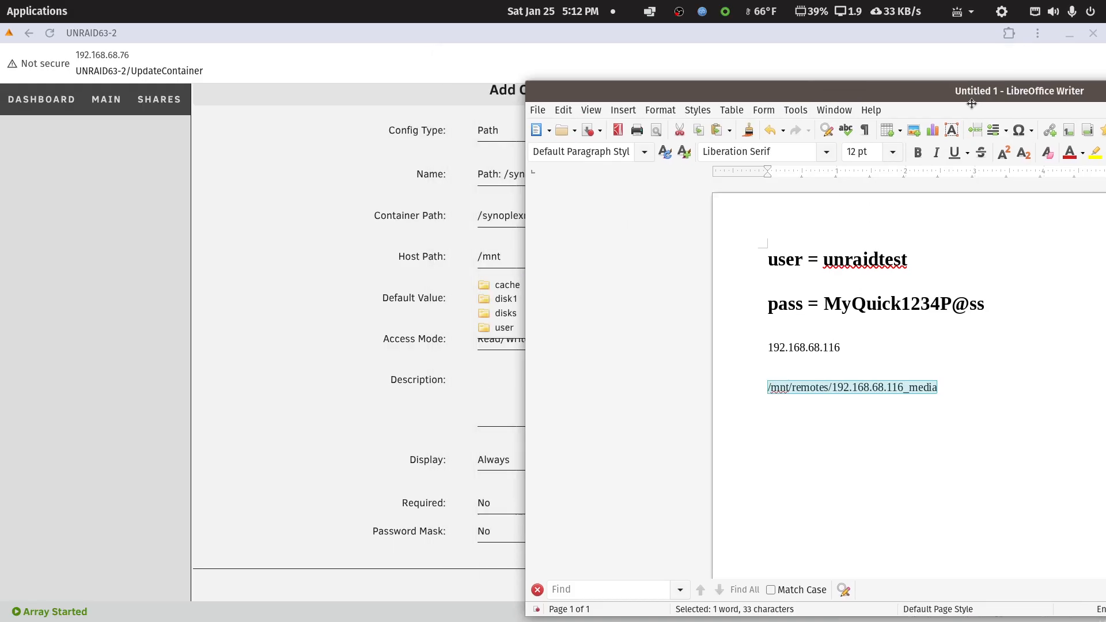
left_click(523, 254)
left_click_drag(518, 254, 458, 263)
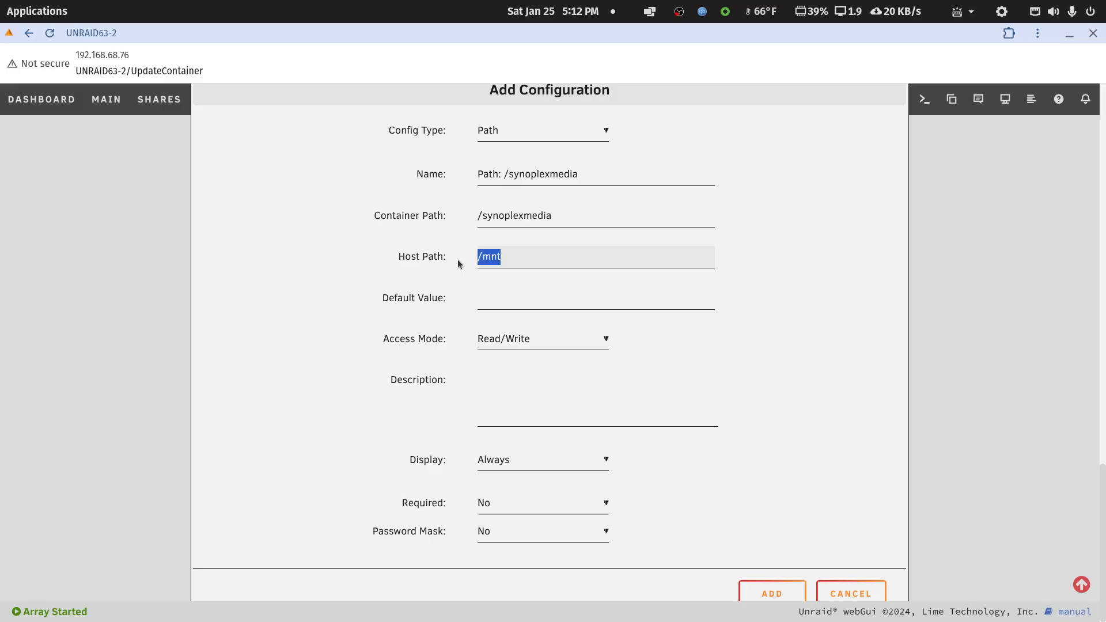
key("ctrl+v")
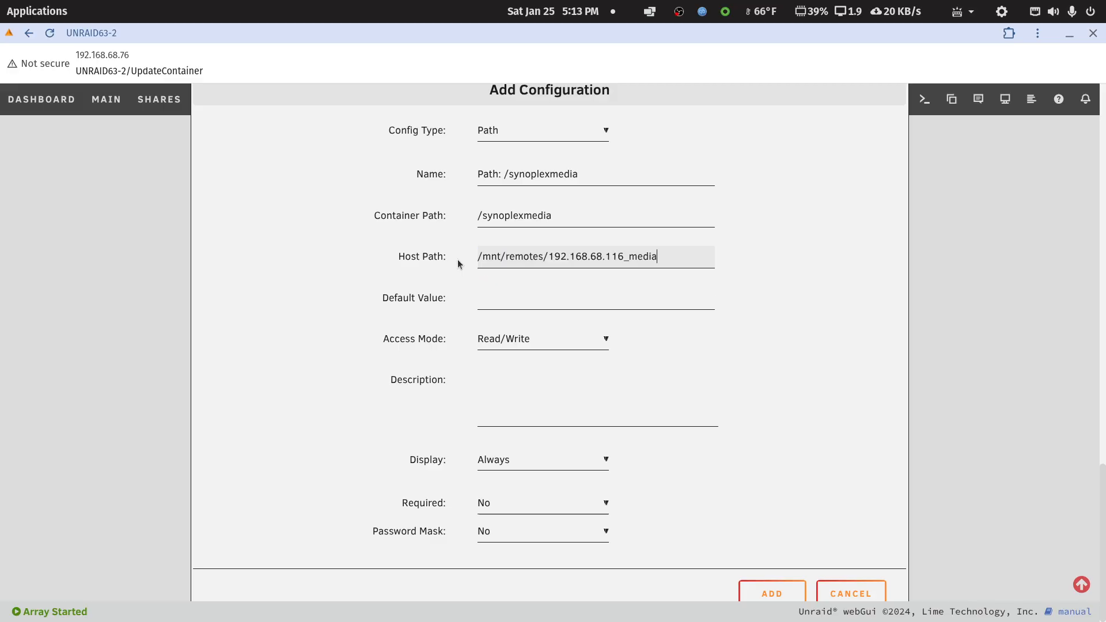
Examine the library folders offered under the host path and review the new entry's settings.
double_click(666, 257)
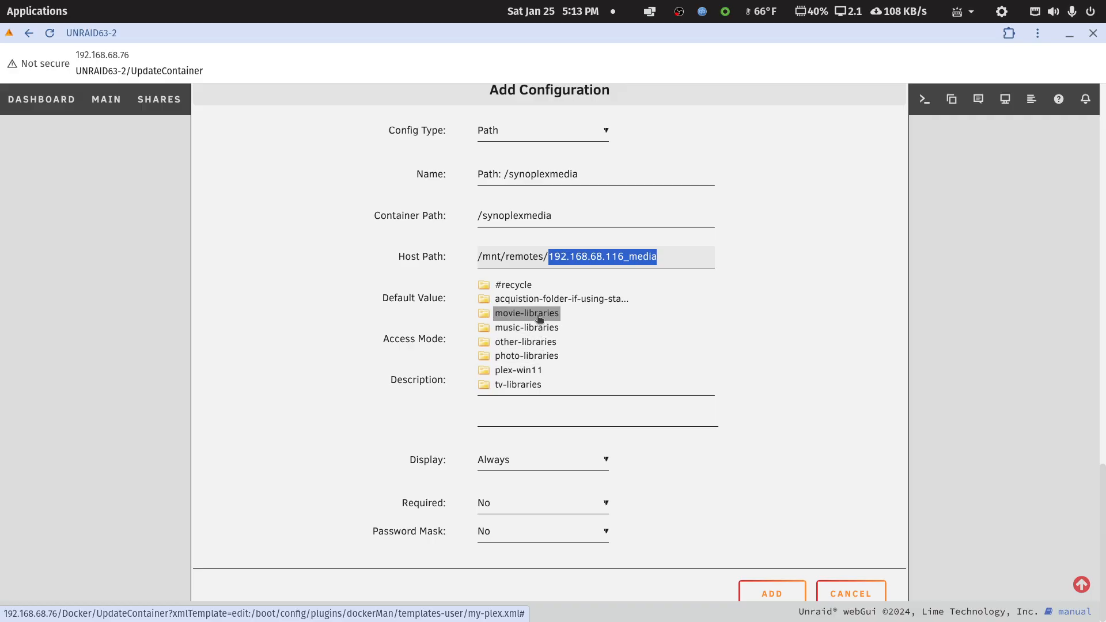
left_click(697, 257)
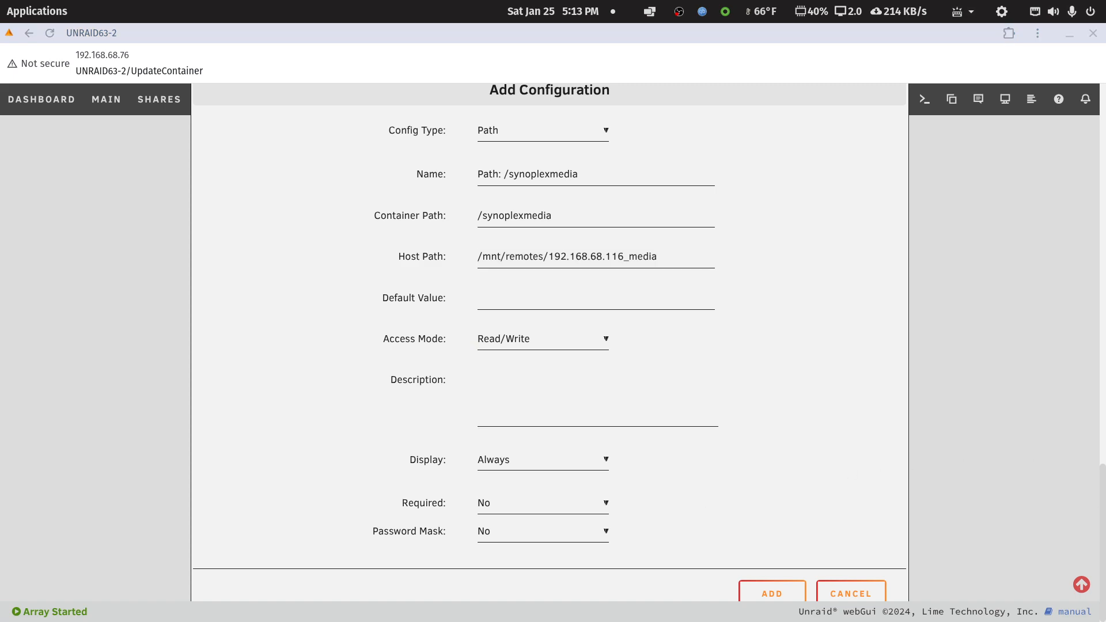
scroll(824, 402, "up", 5)
scroll(824, 402, "down", 5)
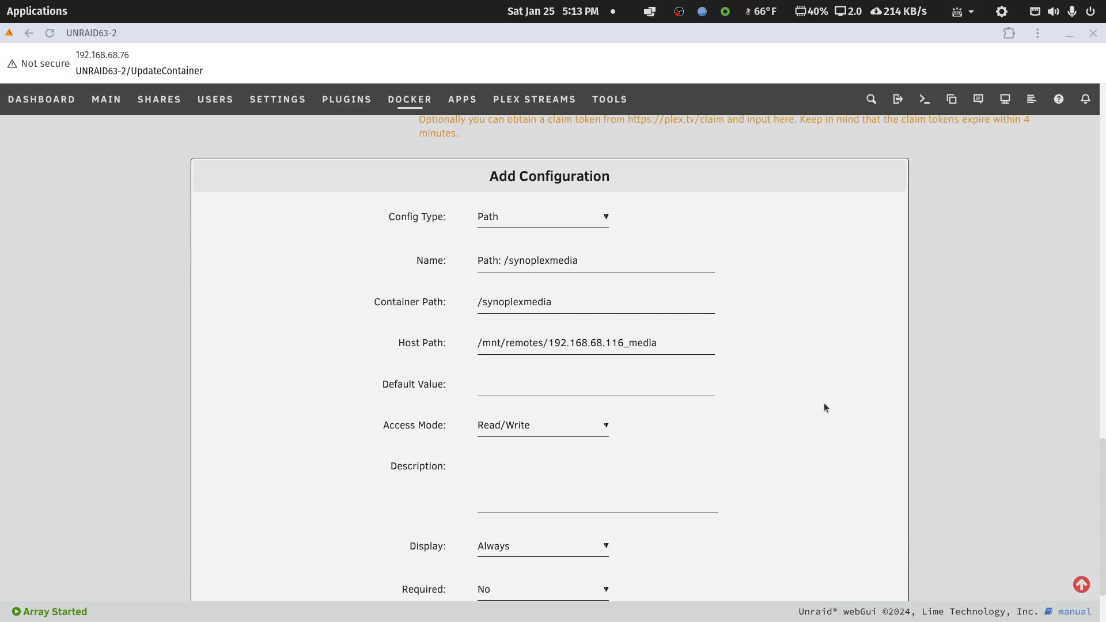
scroll(824, 408, "down", 1)
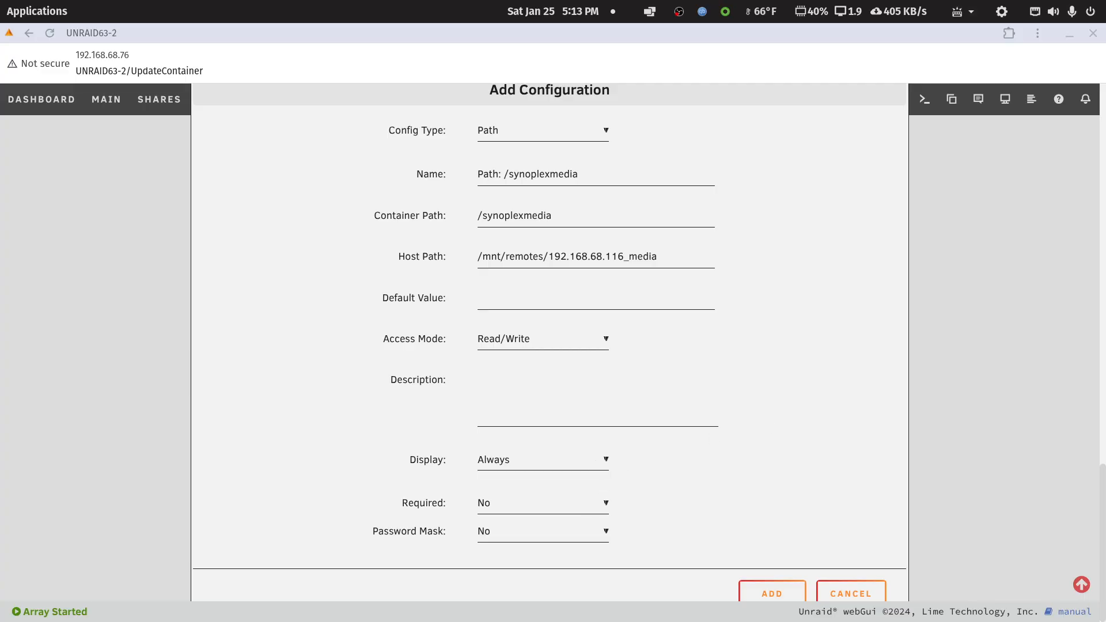
Check the /tv path's configuration on UNRAID63, and set the new entry's access mode on UNRAID63-2 to Read Only.
left_click_drag(1105, 49, 768, 94)
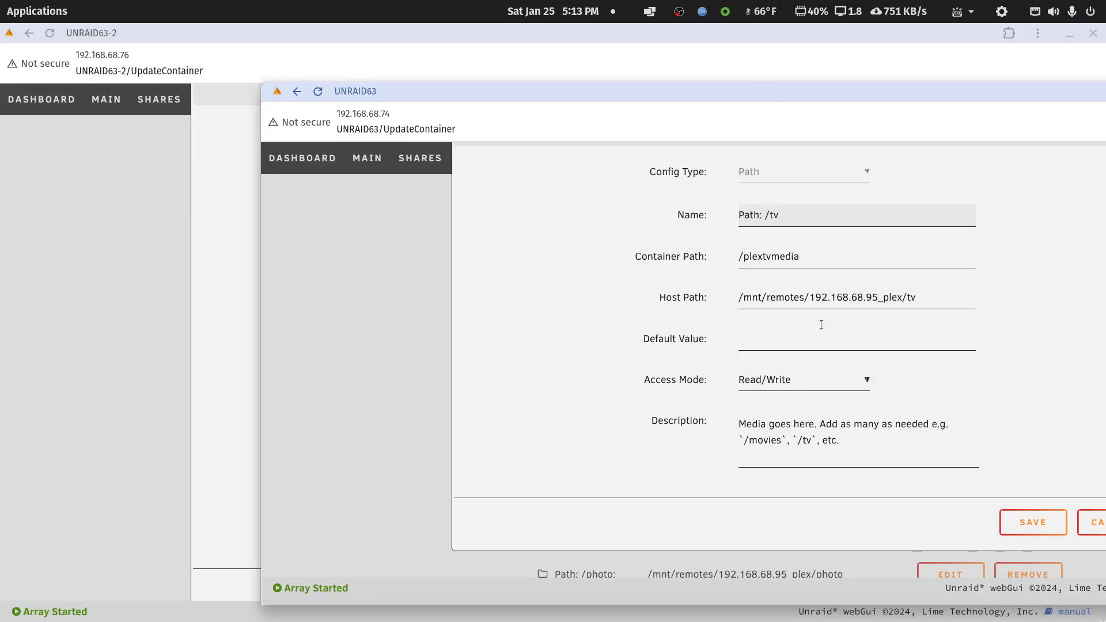
left_click_drag(836, 93, 1105, 92)
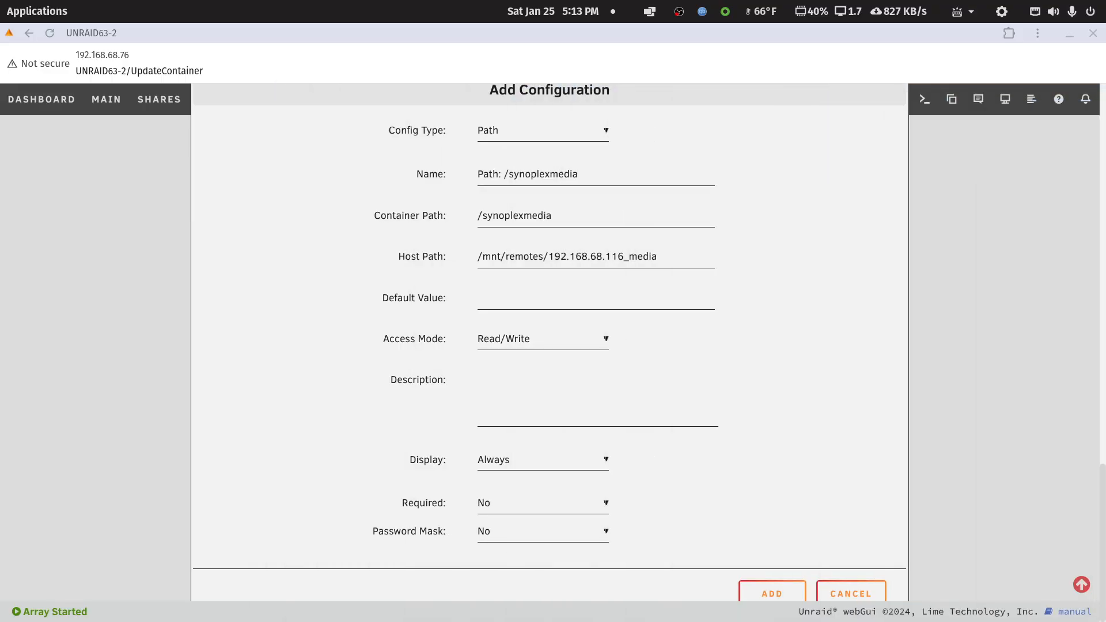
left_click(602, 340)
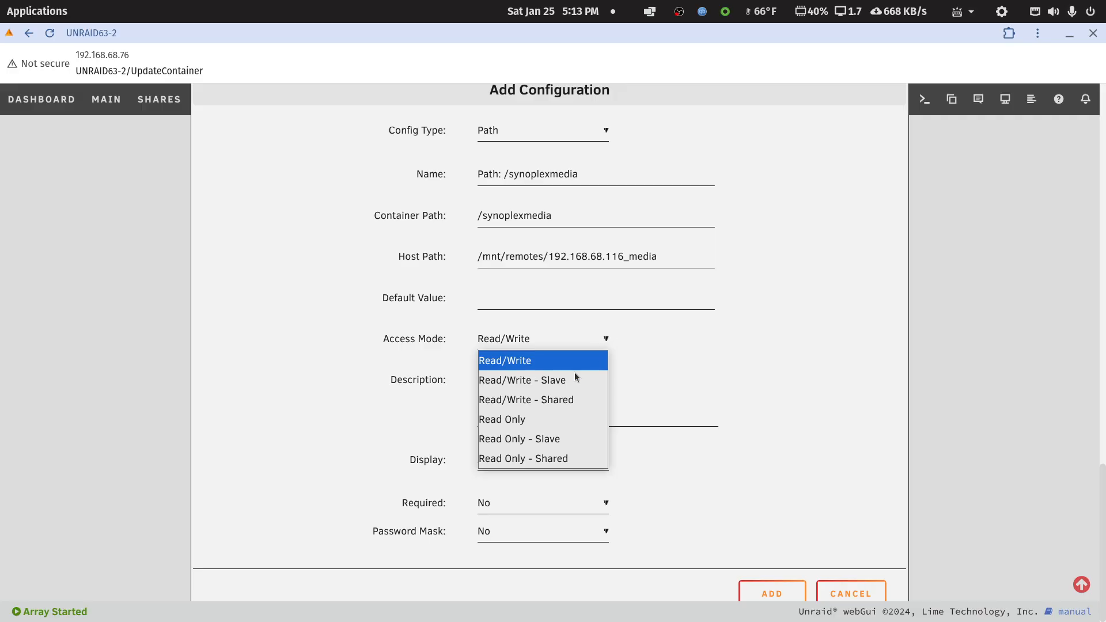
left_click(491, 419)
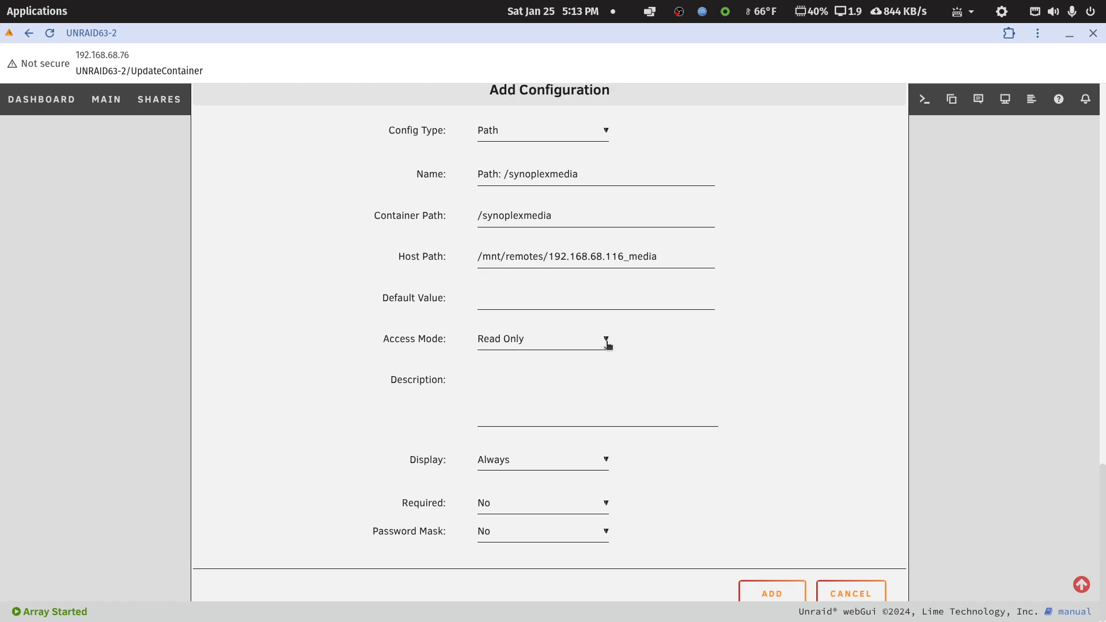
Compare the access mode with the /tv path's on UNRAID63 and review the new entry's access mode options.
left_click_drag(1105, 109, 792, 86)
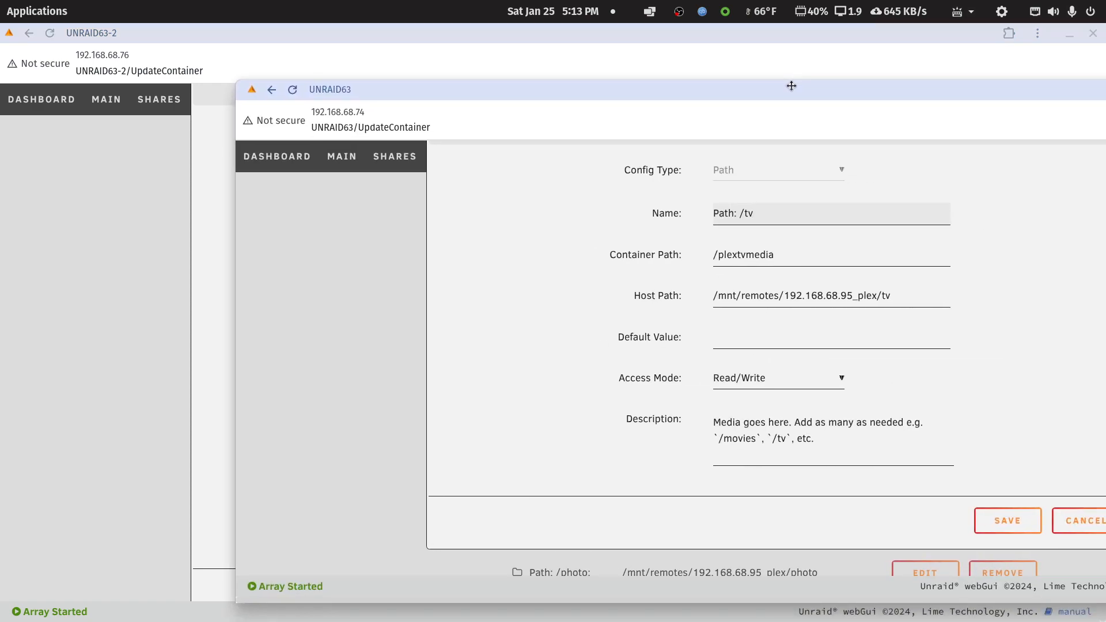
left_click_drag(791, 86, 792, 85)
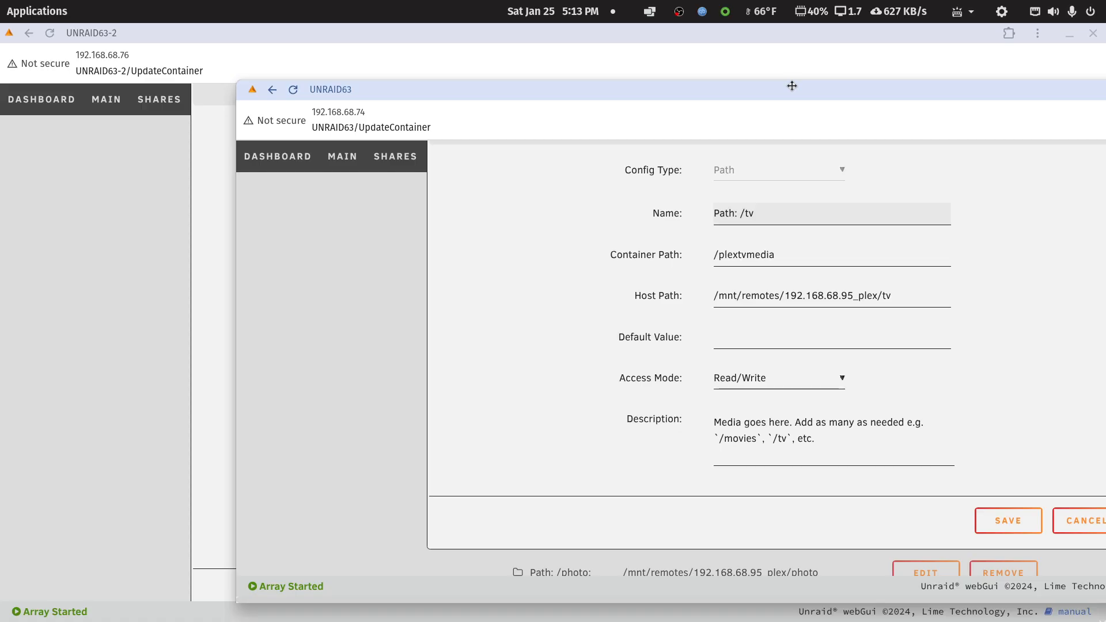
left_click_drag(794, 91, 1105, 98)
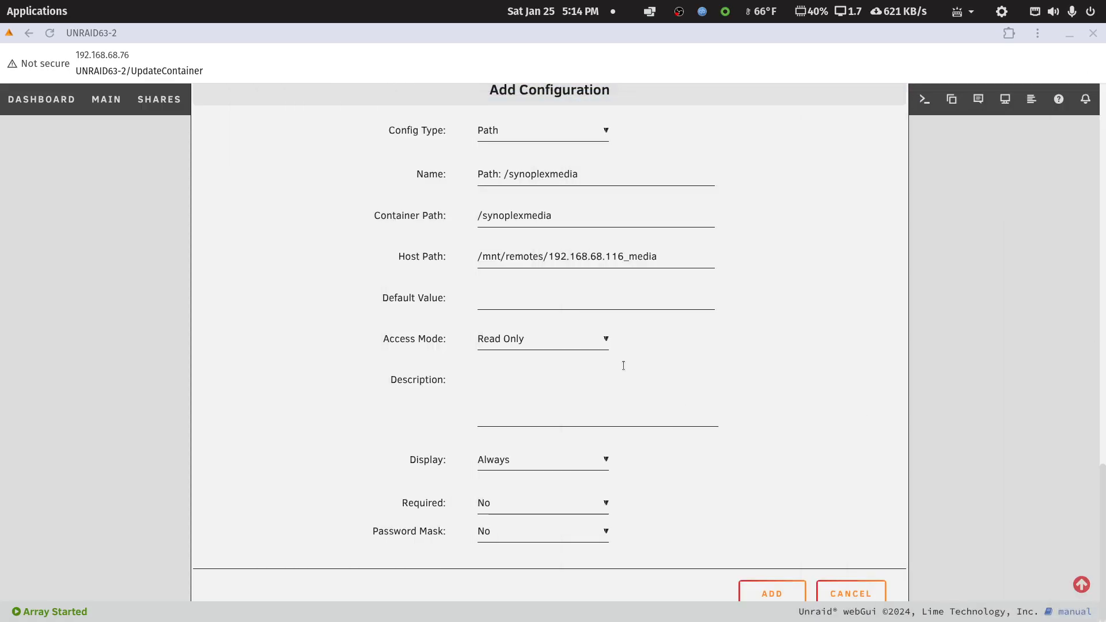
left_click(606, 341)
left_click(606, 341)
Add the /synoplexmedia path entry and apply the changes to the plex container, finishing back at the container list.
left_click(772, 591)
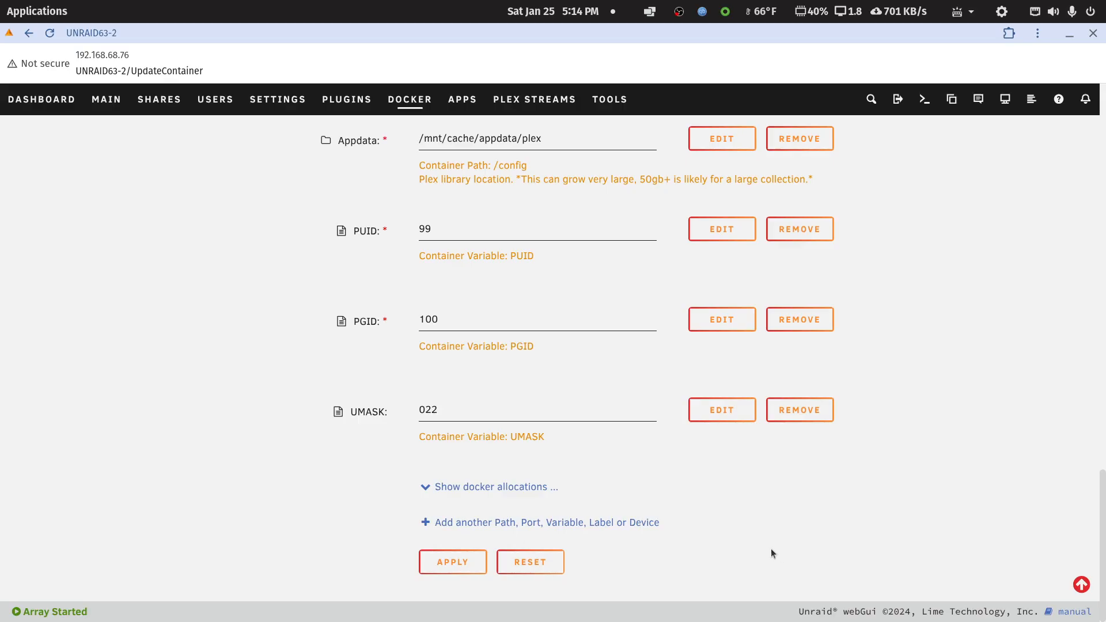
left_click(459, 561)
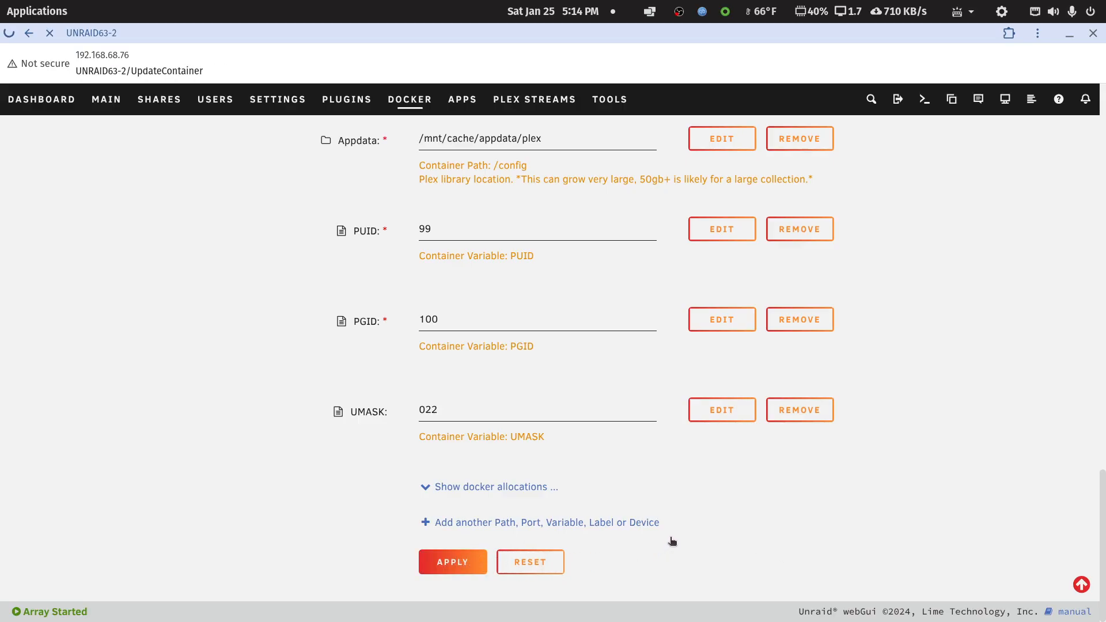
scroll(673, 542, "up", 3)
scroll(673, 541, "down", 3)
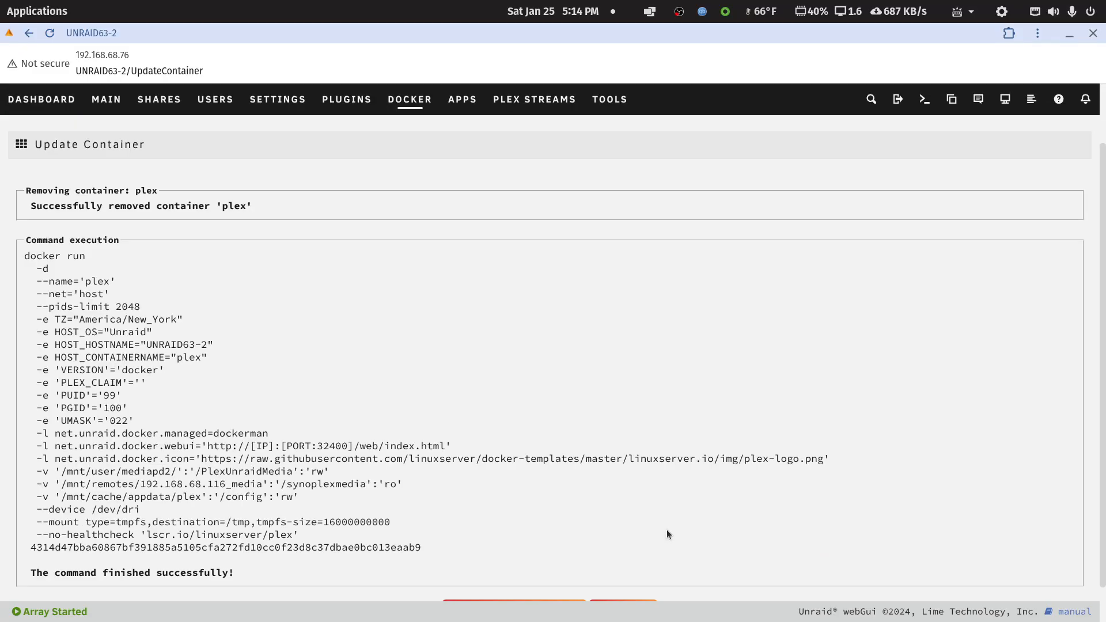
scroll(678, 527, "down", 2)
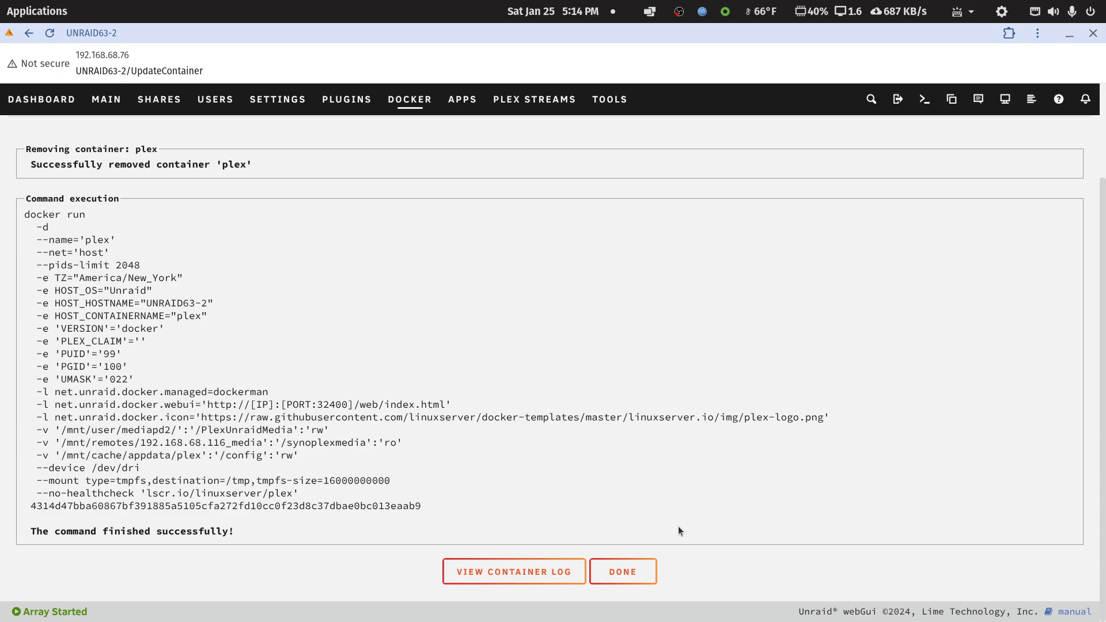
left_click(632, 576)
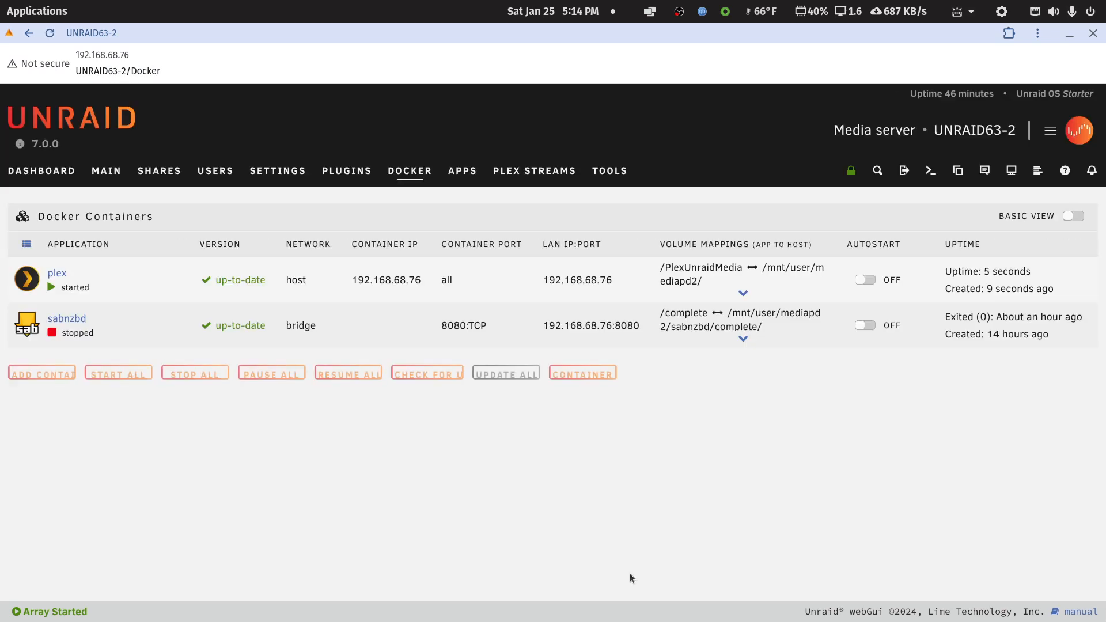
Switch to the Plex web app, maximize its window and open its settings.
double_click(847, 36)
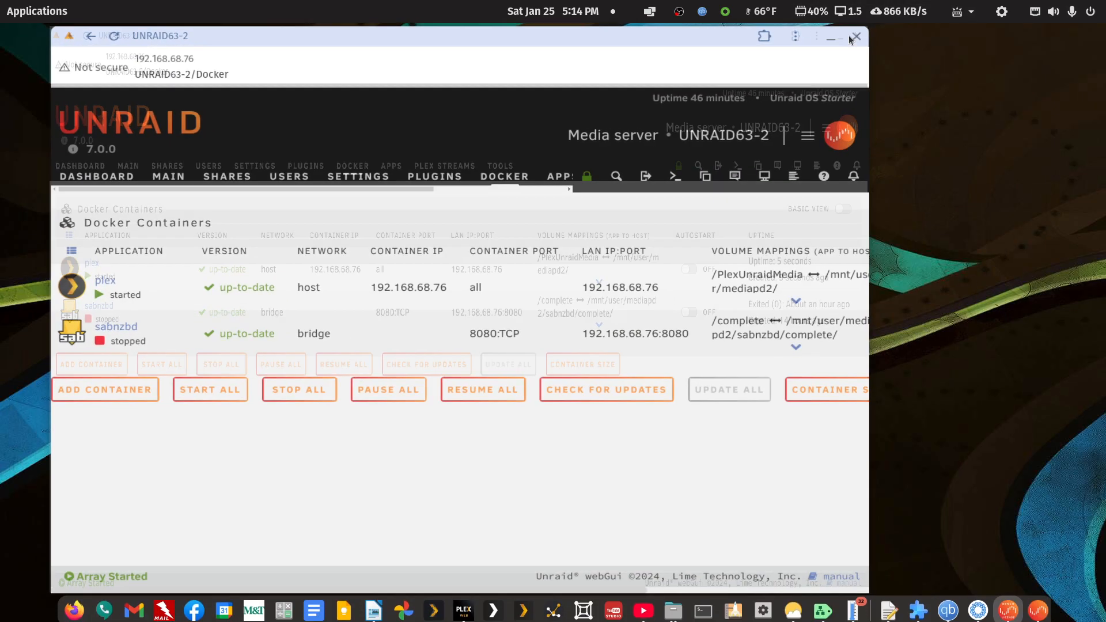
left_click(463, 604)
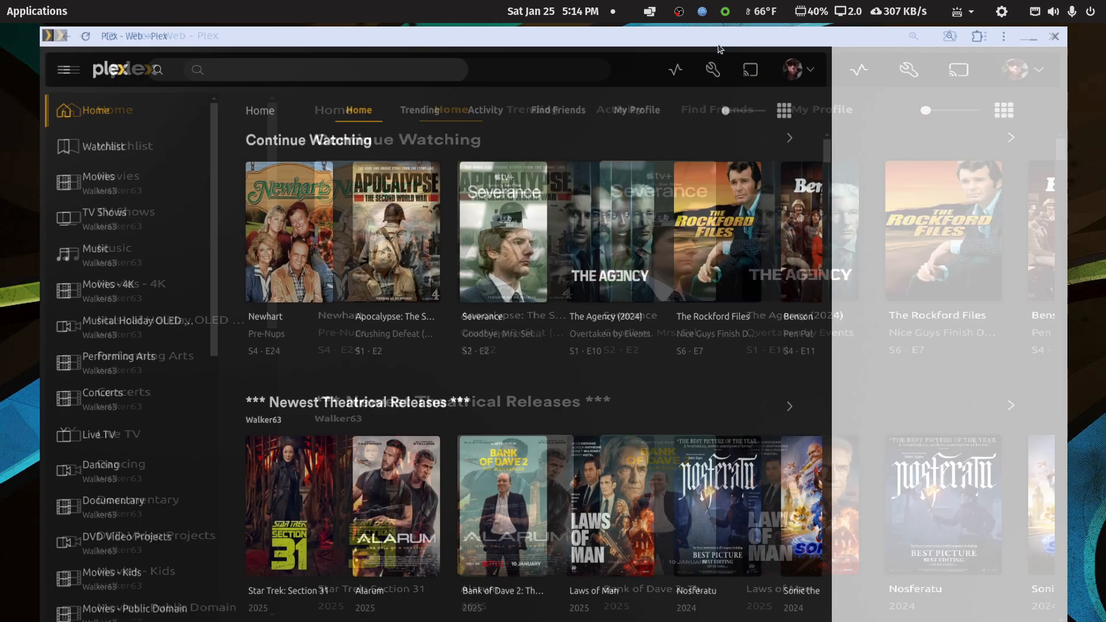
double_click(719, 45)
left_click(979, 67)
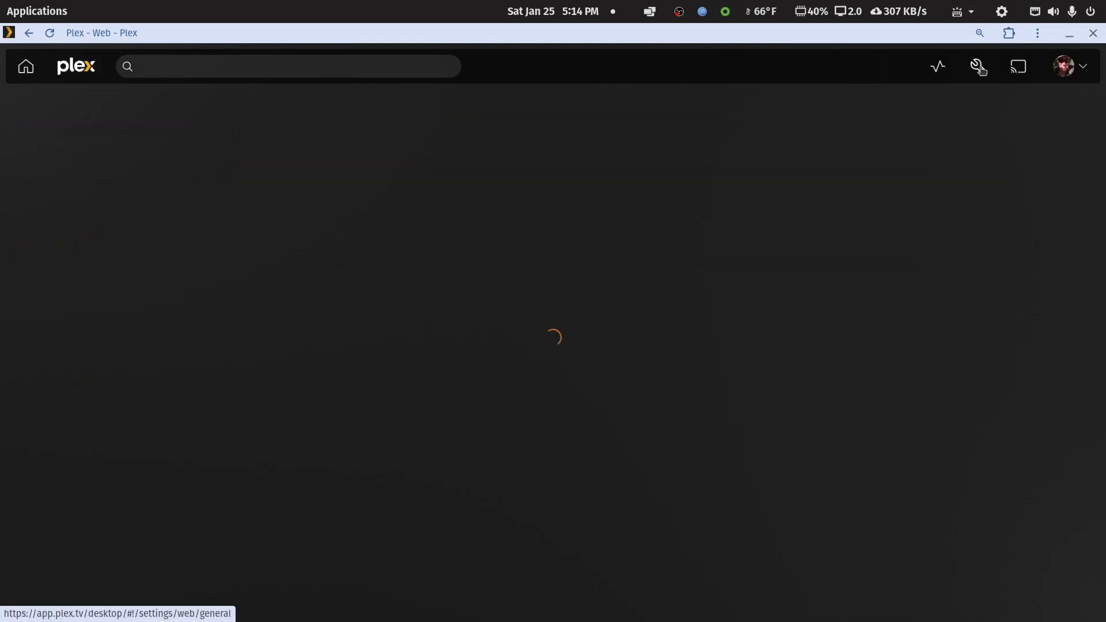
Select the UNRAID63-2 server in the Plex settings and reload the page to reconnect to it.
scroll(72, 369, "down", 3)
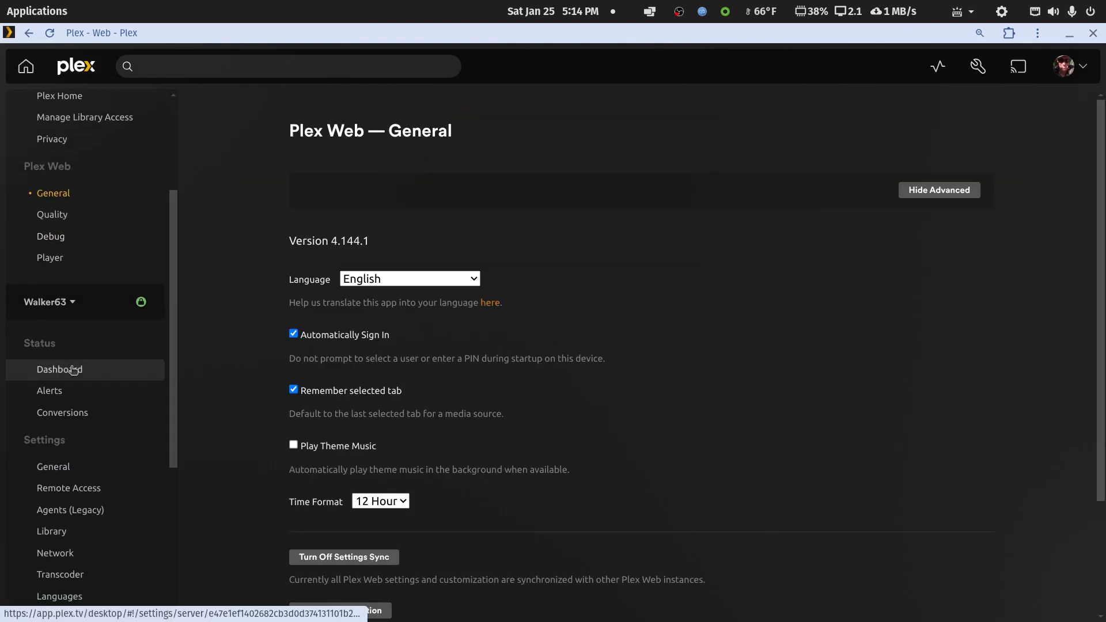
left_click(60, 307)
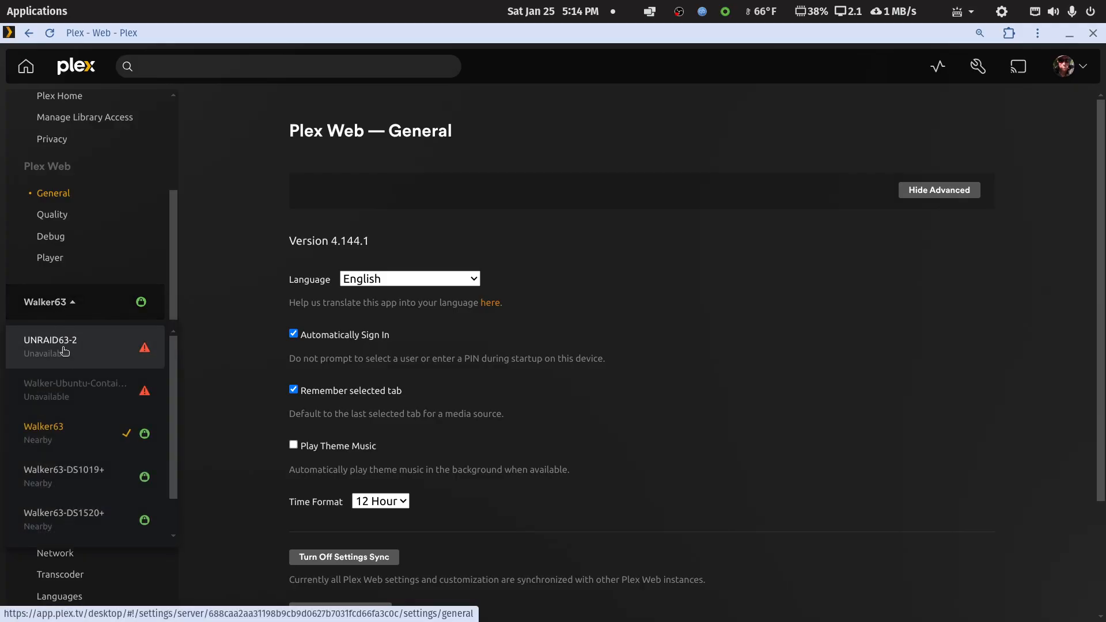
left_click(67, 347)
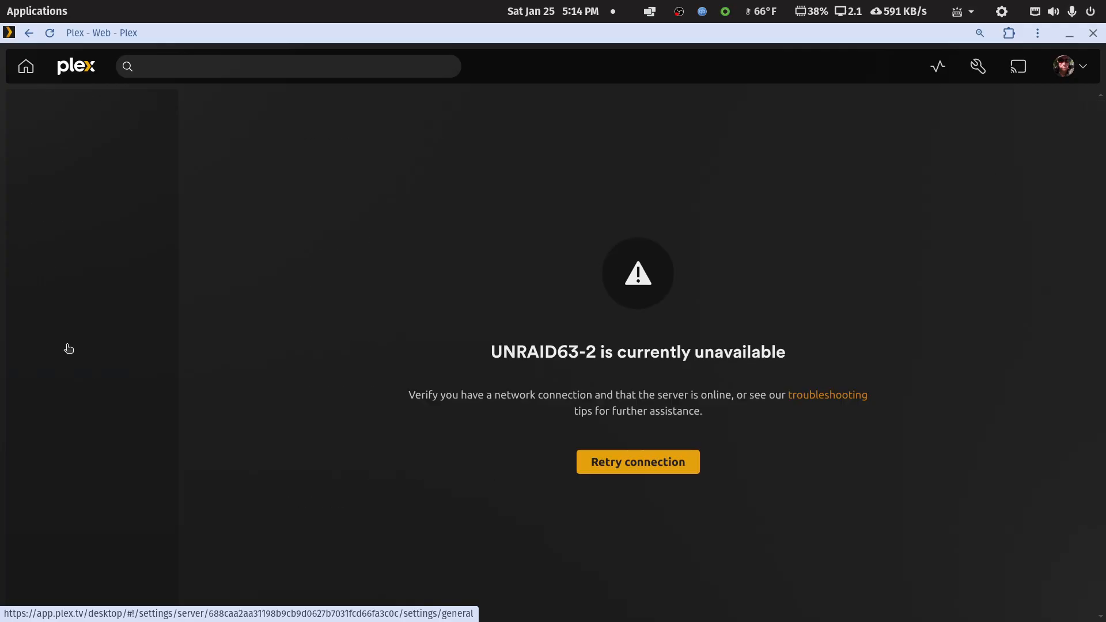
left_click(49, 33)
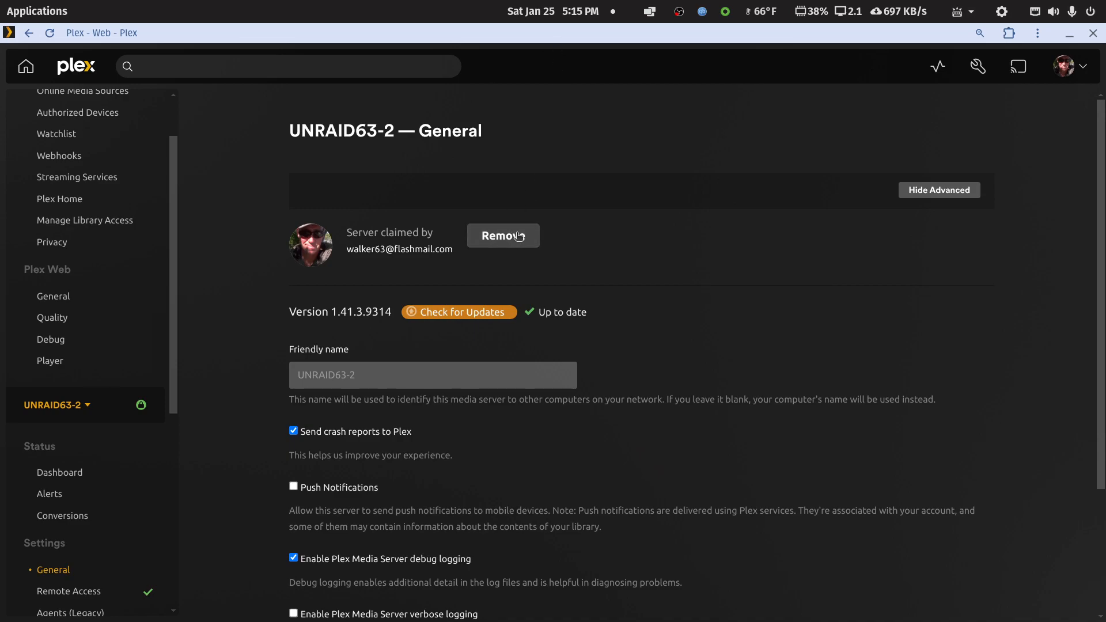
scroll(109, 415, "down", 6)
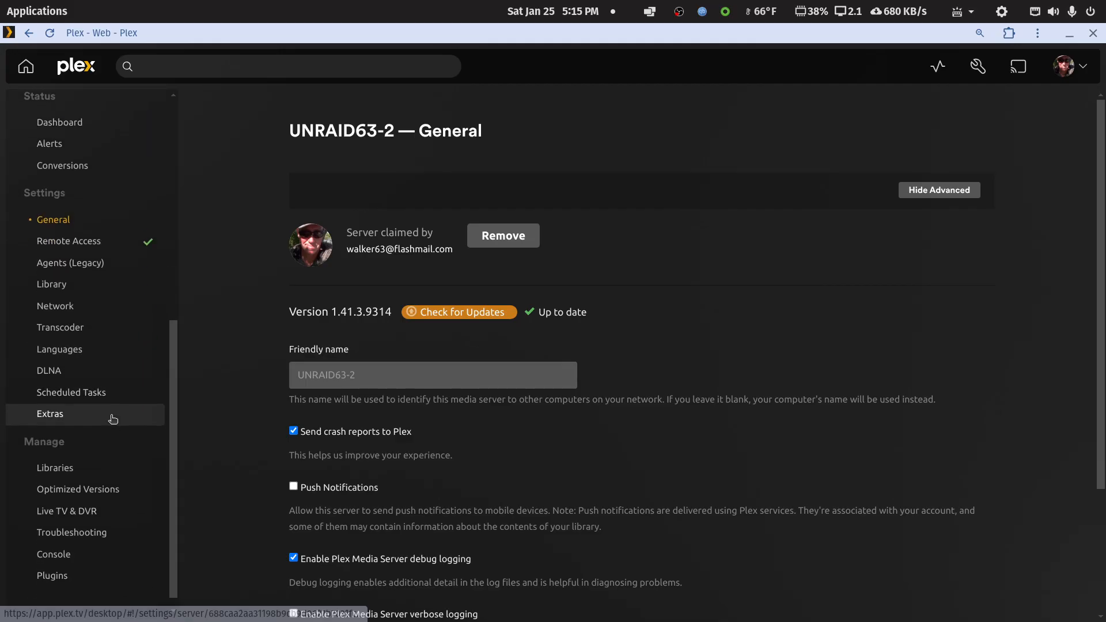
Open the server's library management and check which folder the Movies library uses, leaving its settings unsaved.
left_click(65, 454)
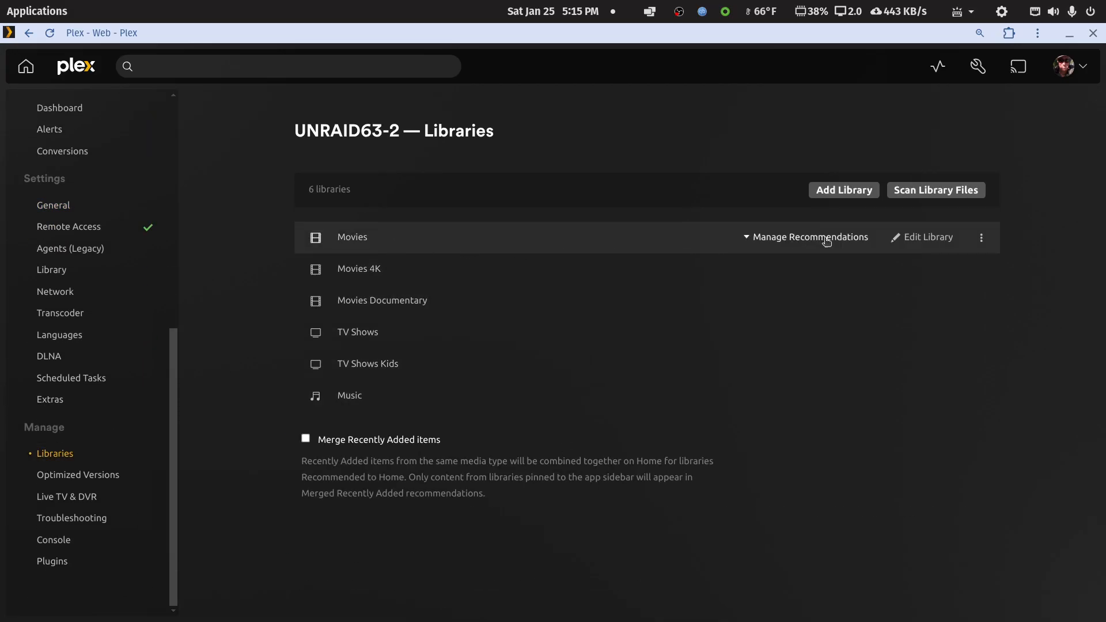
left_click(933, 240)
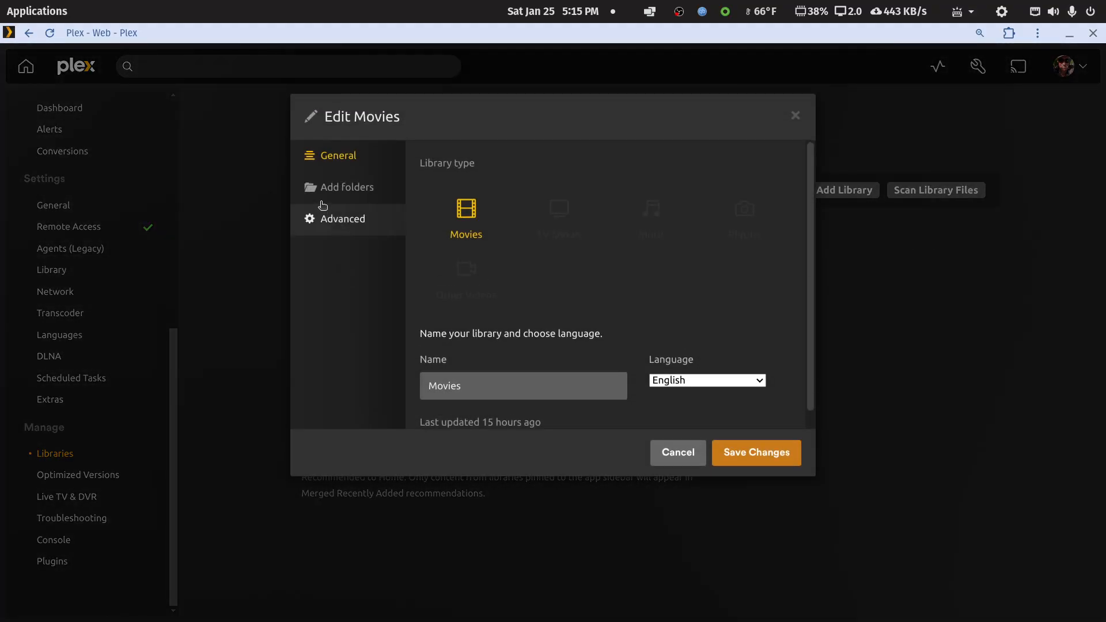
left_click(337, 189)
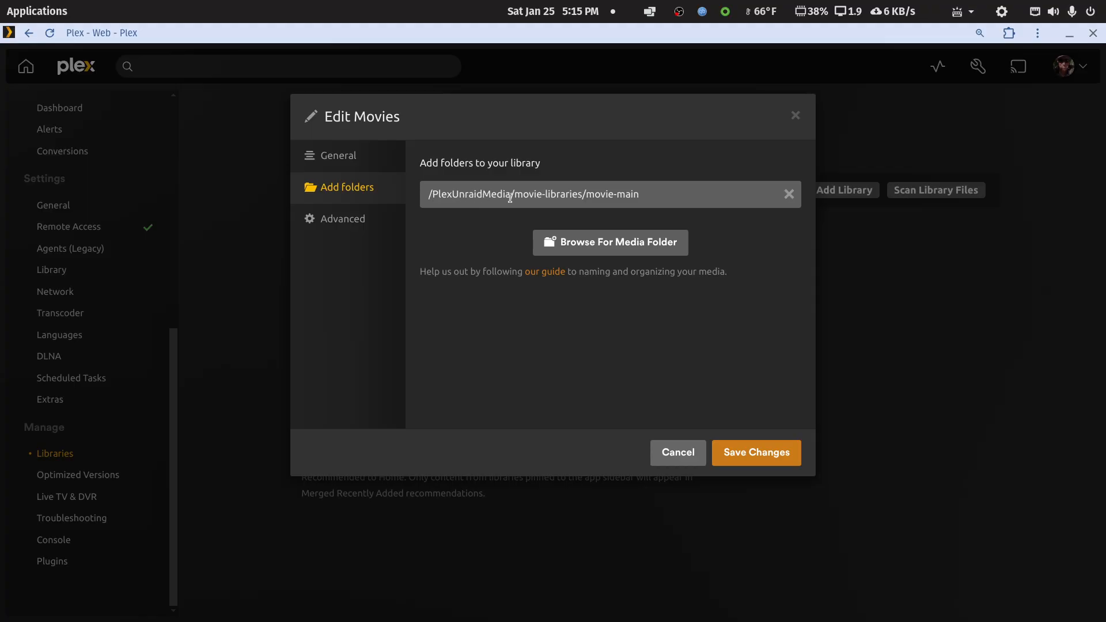
left_click(677, 453)
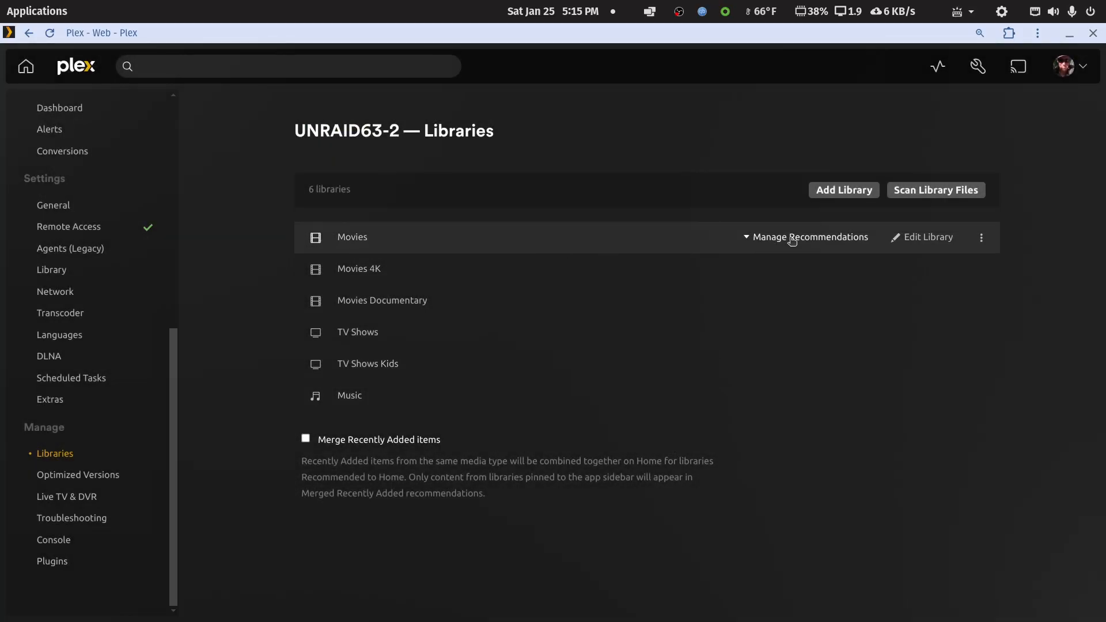
Browse the /synoplexmedia/movie-libraries folders from the Movies library's folder settings, then cancel without adding a folder.
left_click(792, 238)
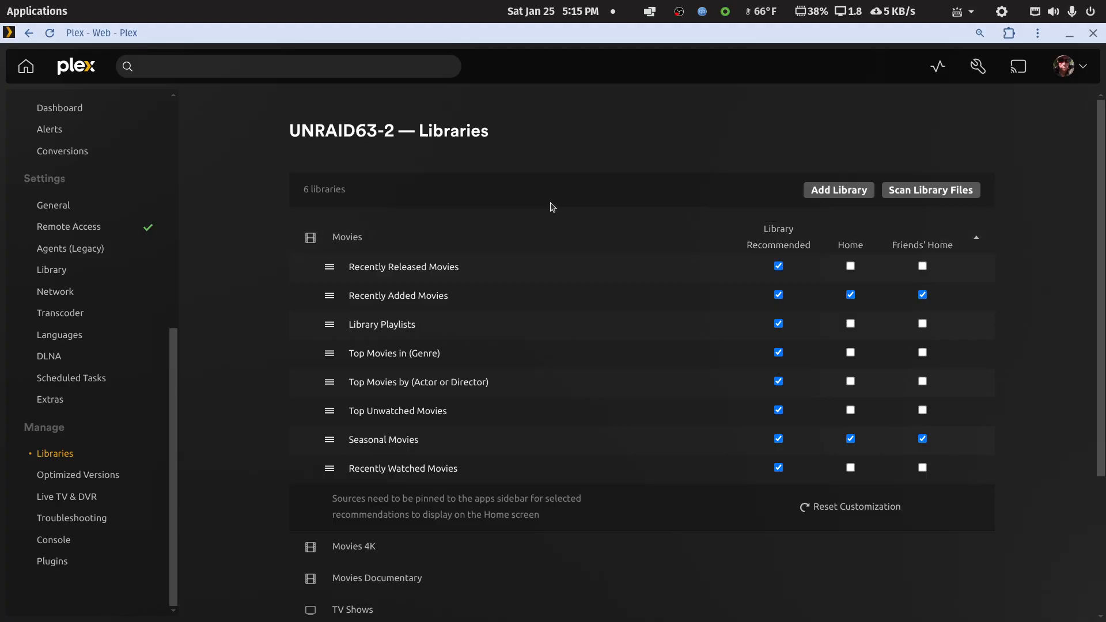
left_click(974, 238)
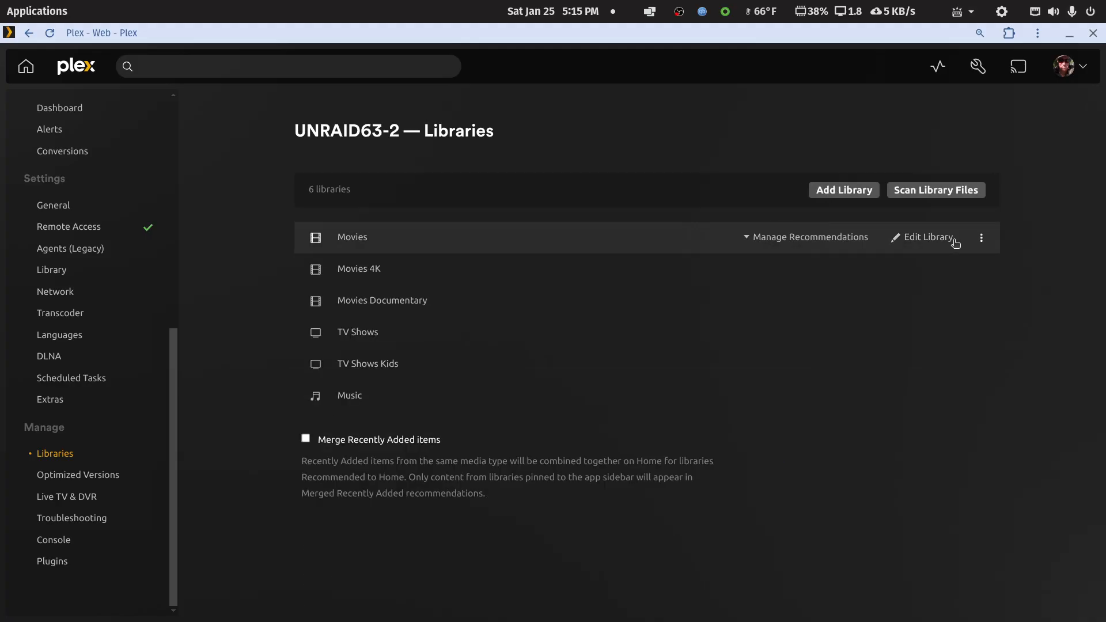
left_click(899, 237)
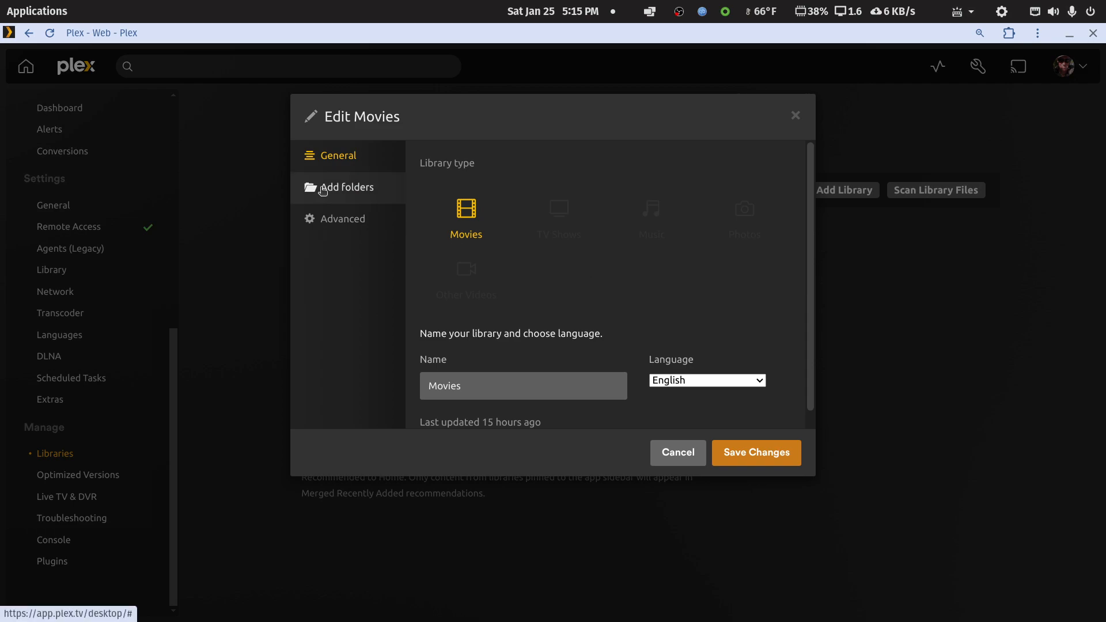
left_click(339, 193)
left_click(629, 243)
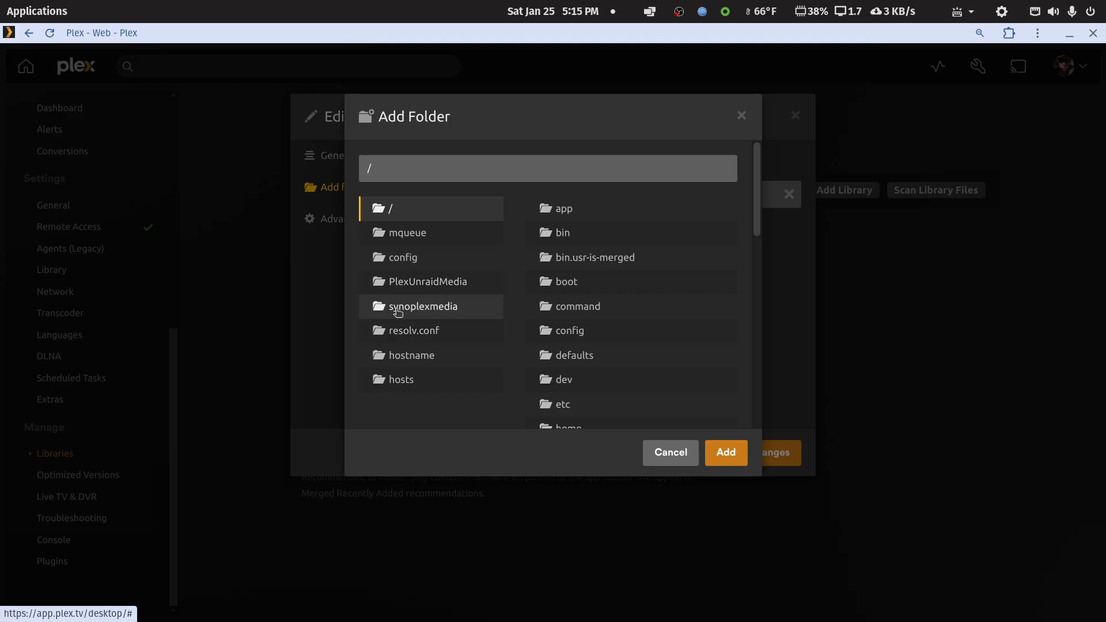
left_click(420, 310)
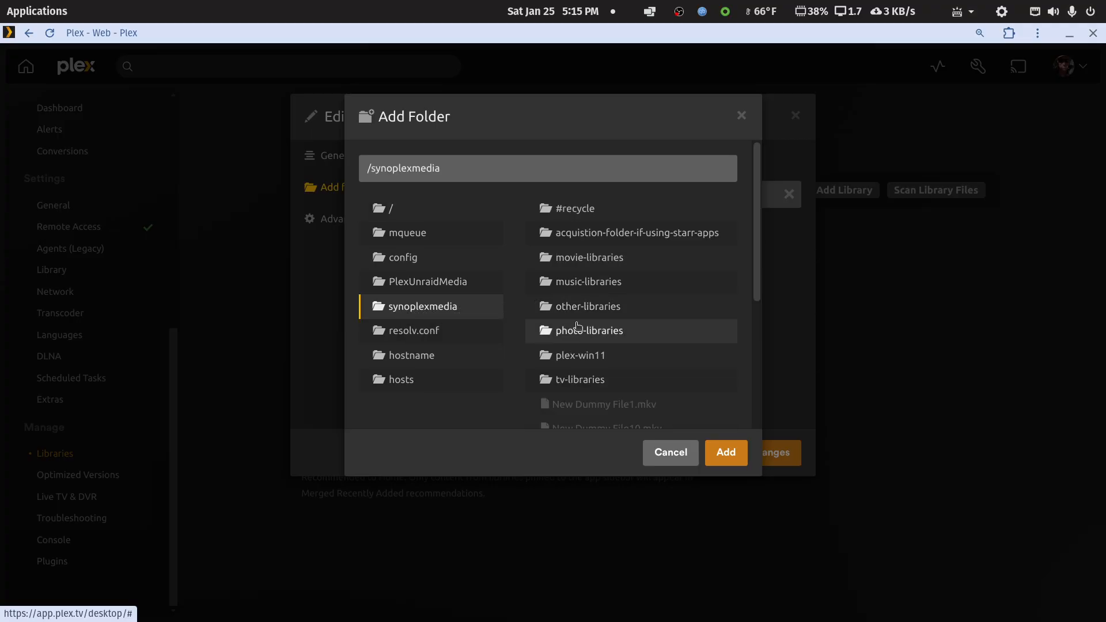
left_click(585, 262)
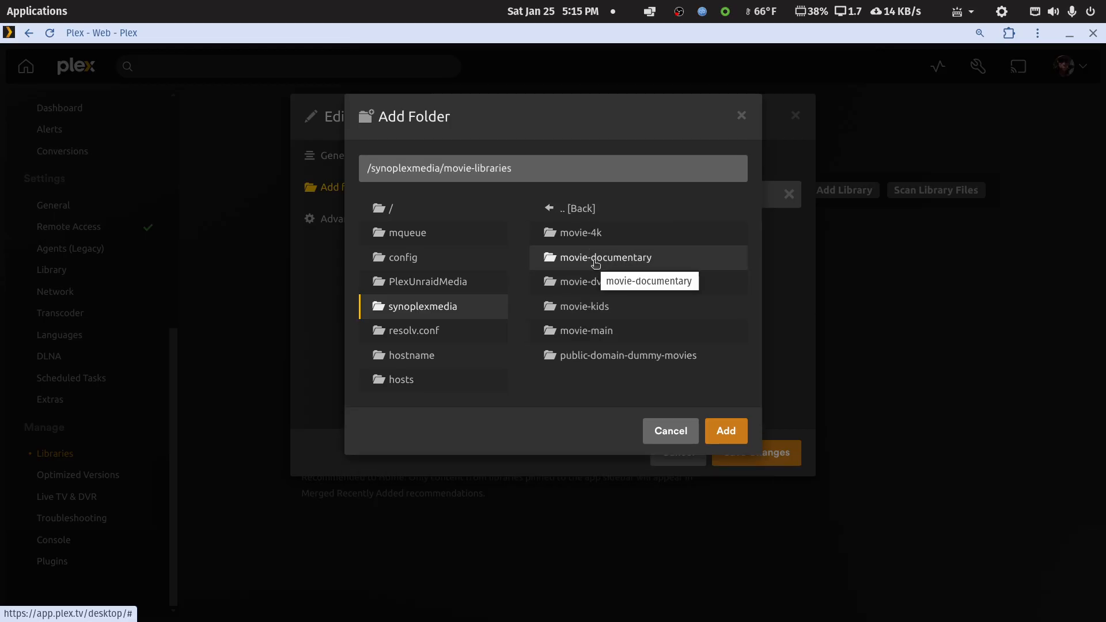
left_click(669, 433)
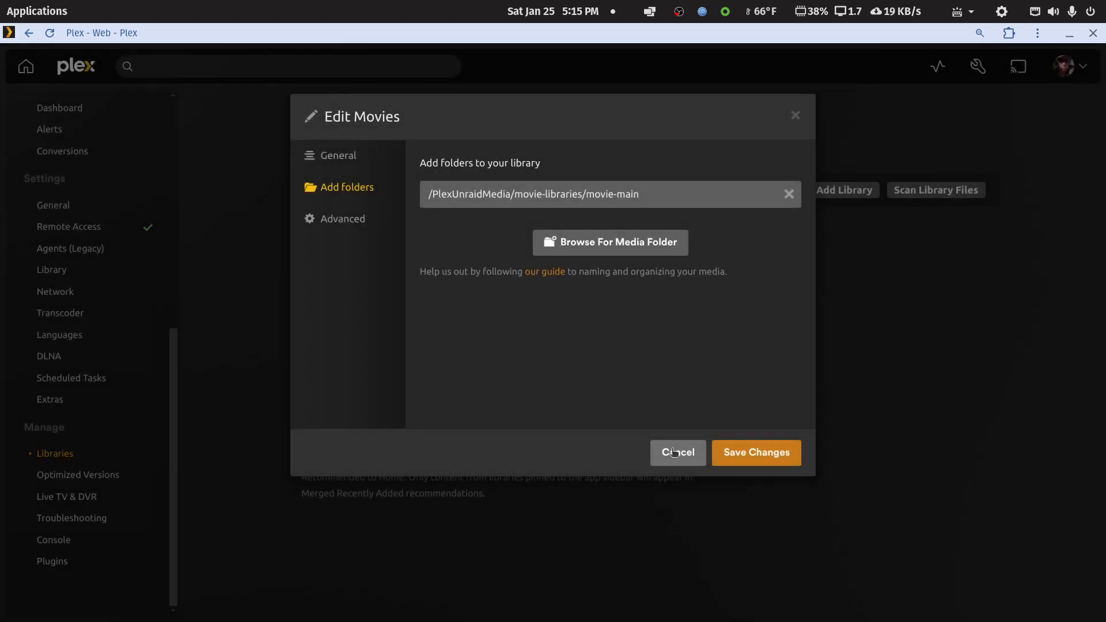
left_click(674, 452)
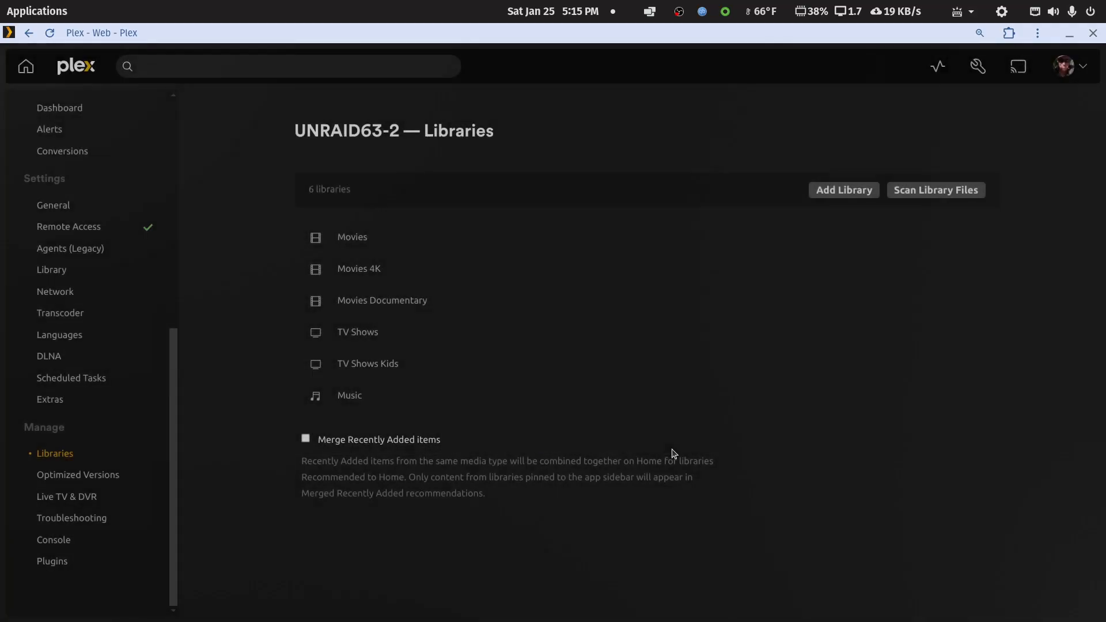
Start a new library of type Movies, name it "Movies - Kids" and continue to its folder settings.
left_click(844, 191)
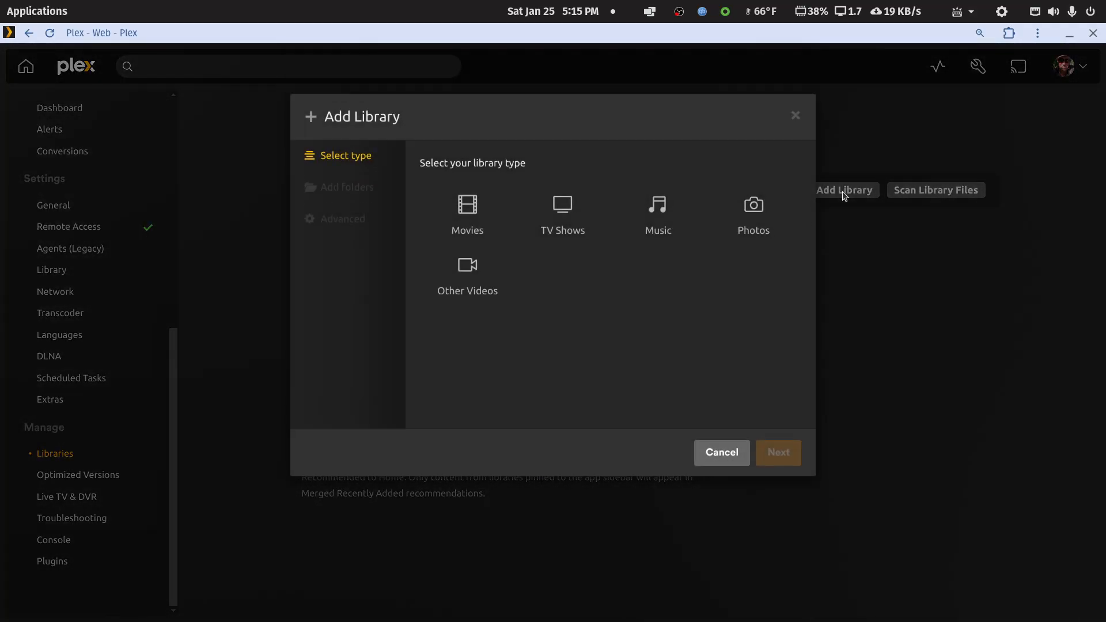
left_click(709, 455)
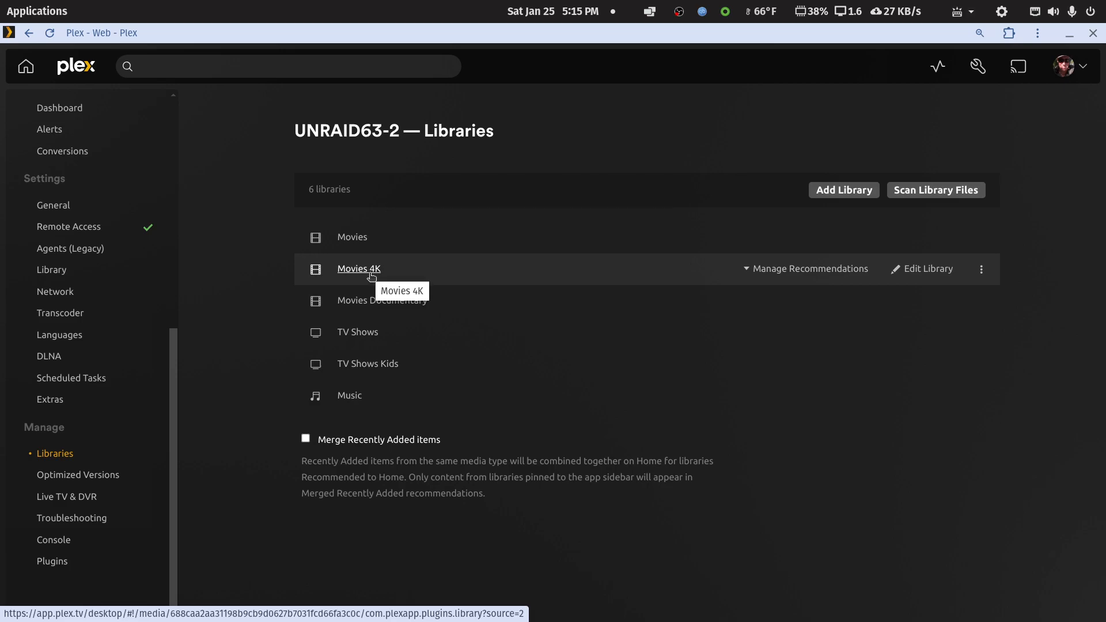
left_click(846, 194)
left_click(467, 210)
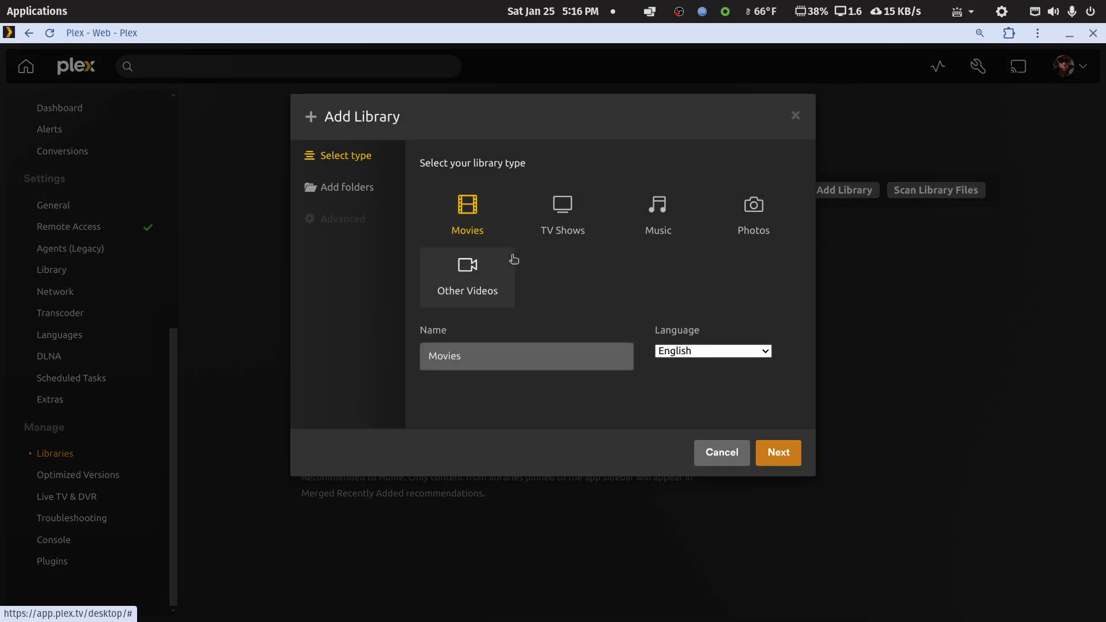
left_click(526, 351)
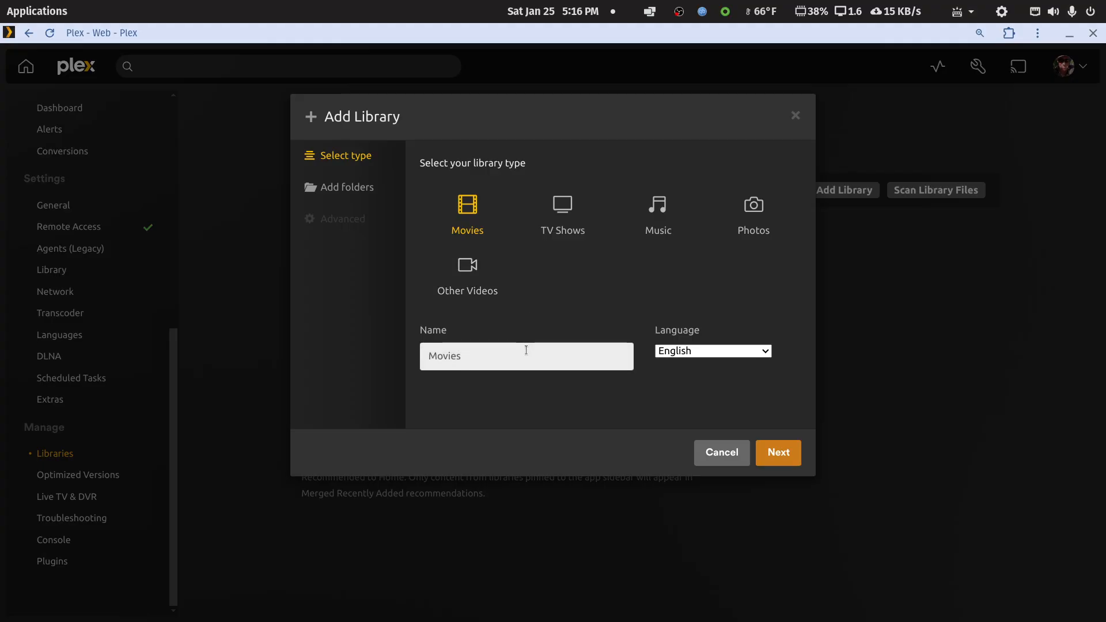
type("- Kids")
left_click(777, 454)
Add the folder /synoplexmedia/movie-libraries/movie-kids to the new library.
left_click(587, 200)
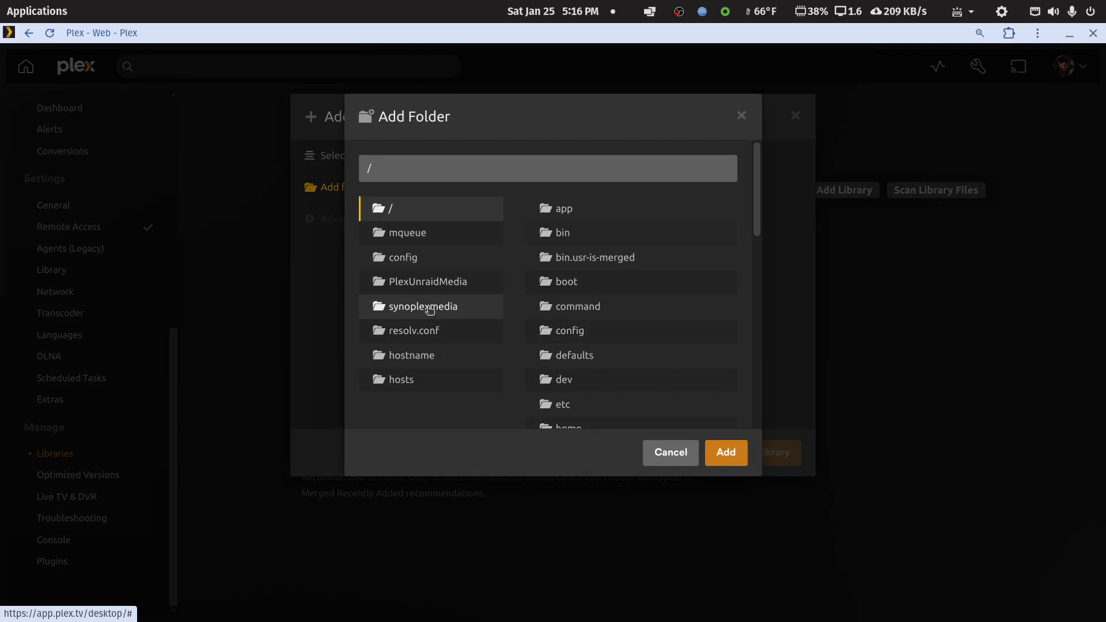
left_click(427, 311)
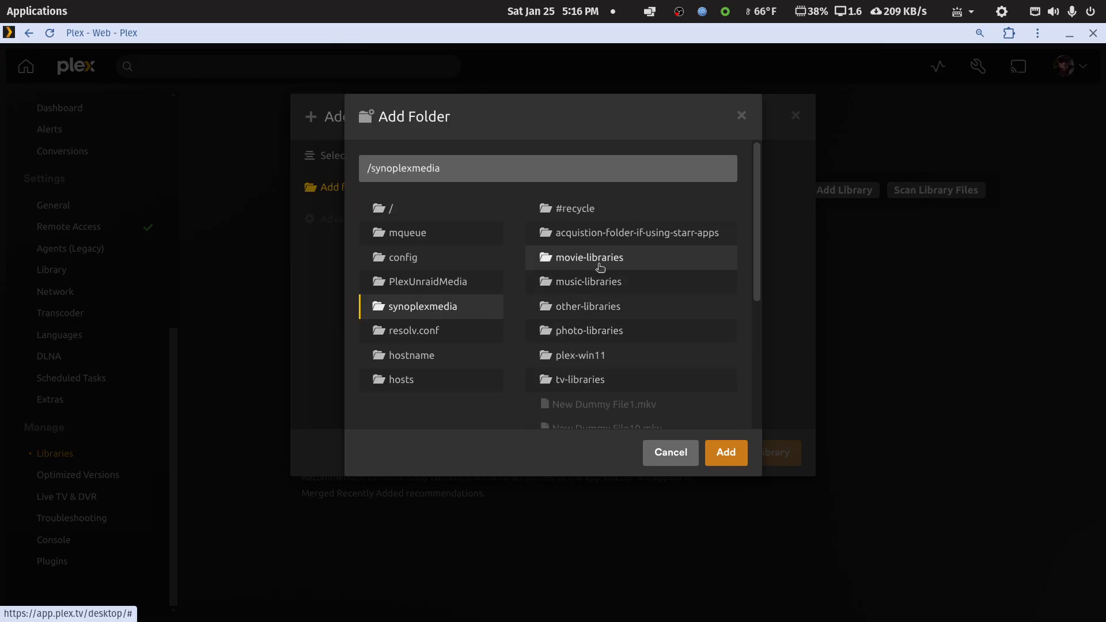
left_click(577, 264)
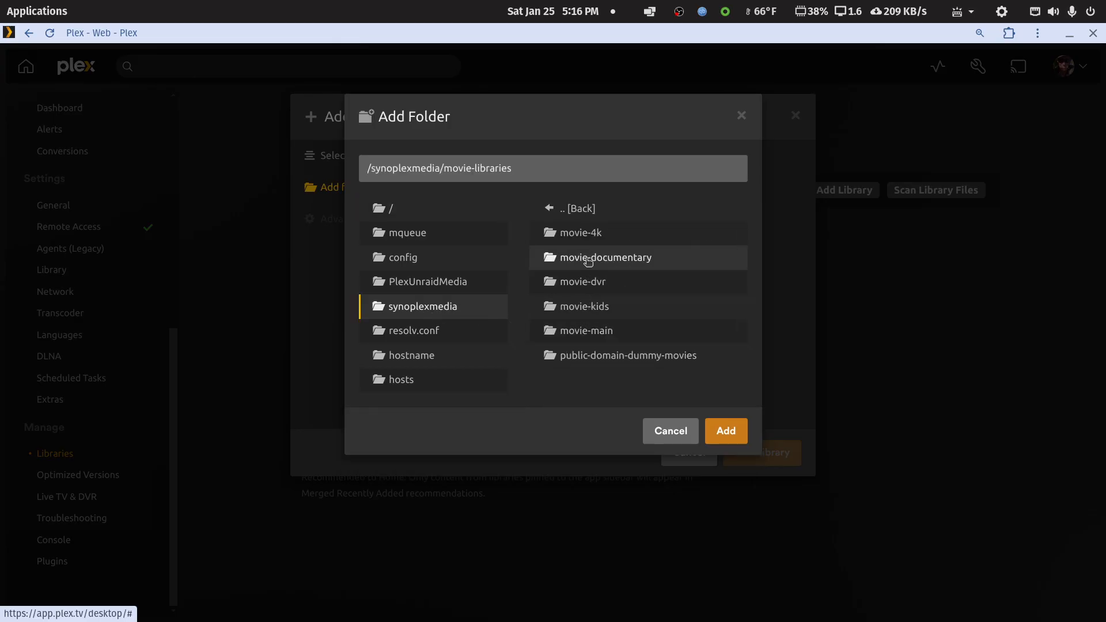
left_click(578, 311)
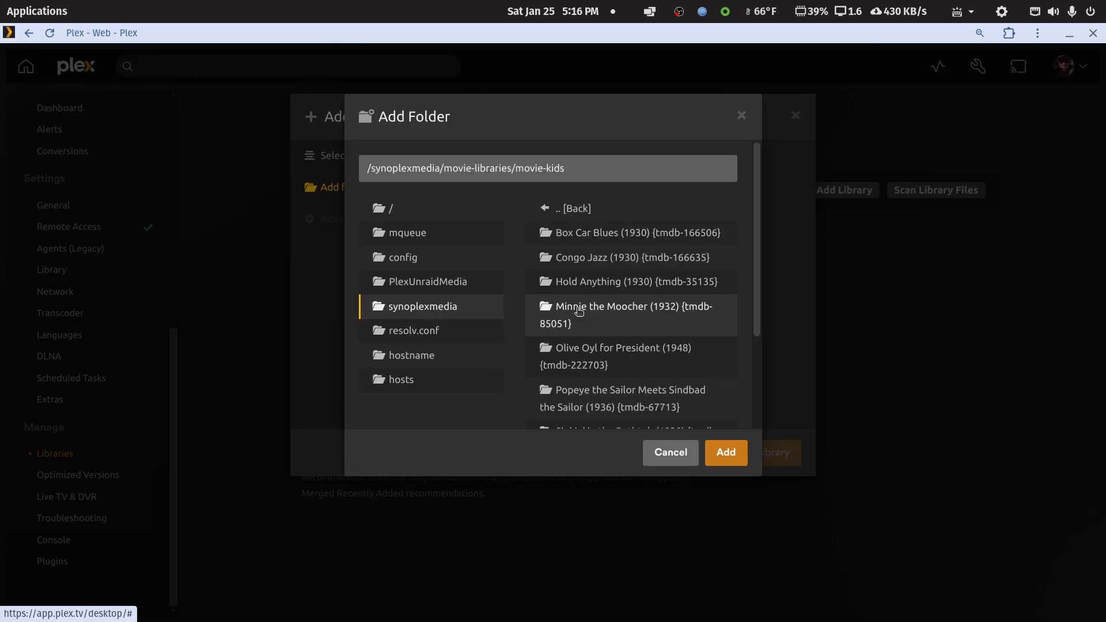
left_click(726, 453)
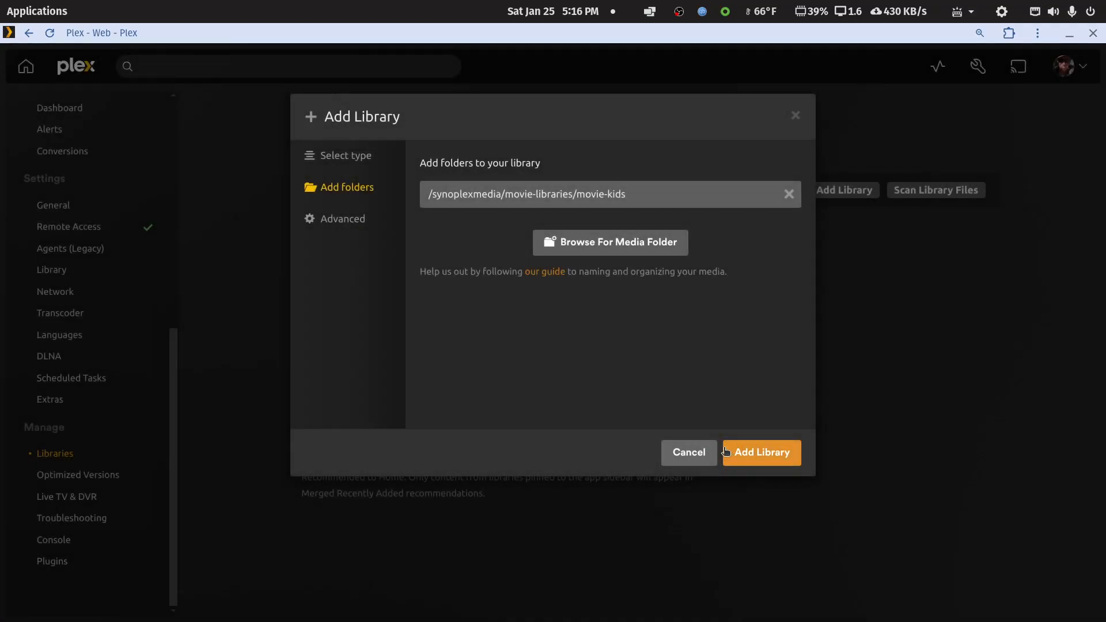
Set the new library's minimum automatic collection size to 2 and create the library.
left_click(352, 228)
scroll(459, 343, "down", 10)
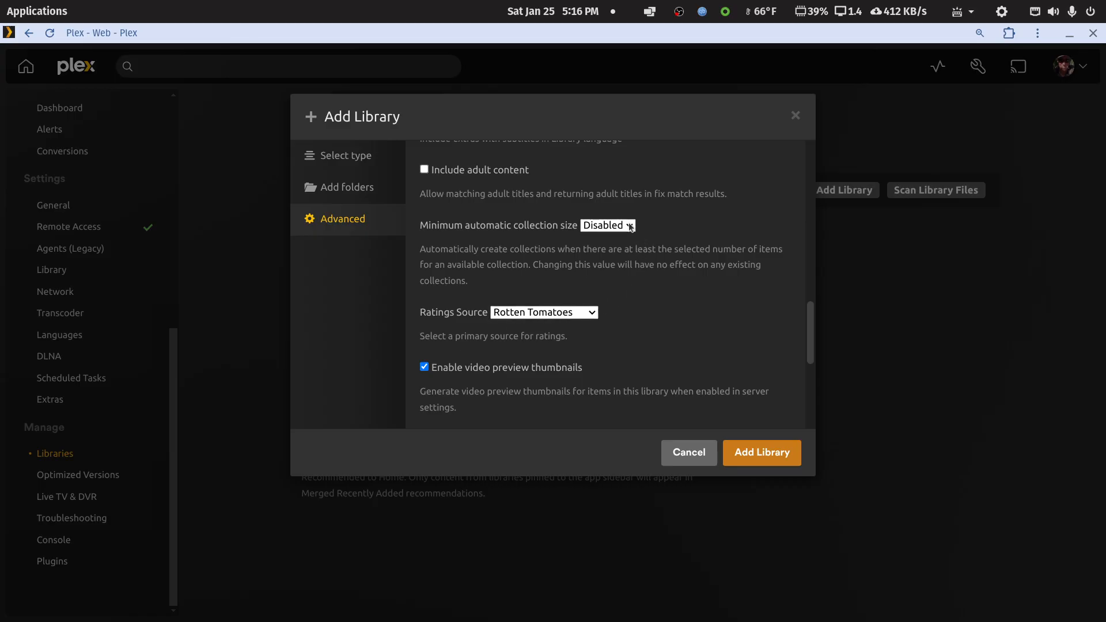
left_click(630, 226)
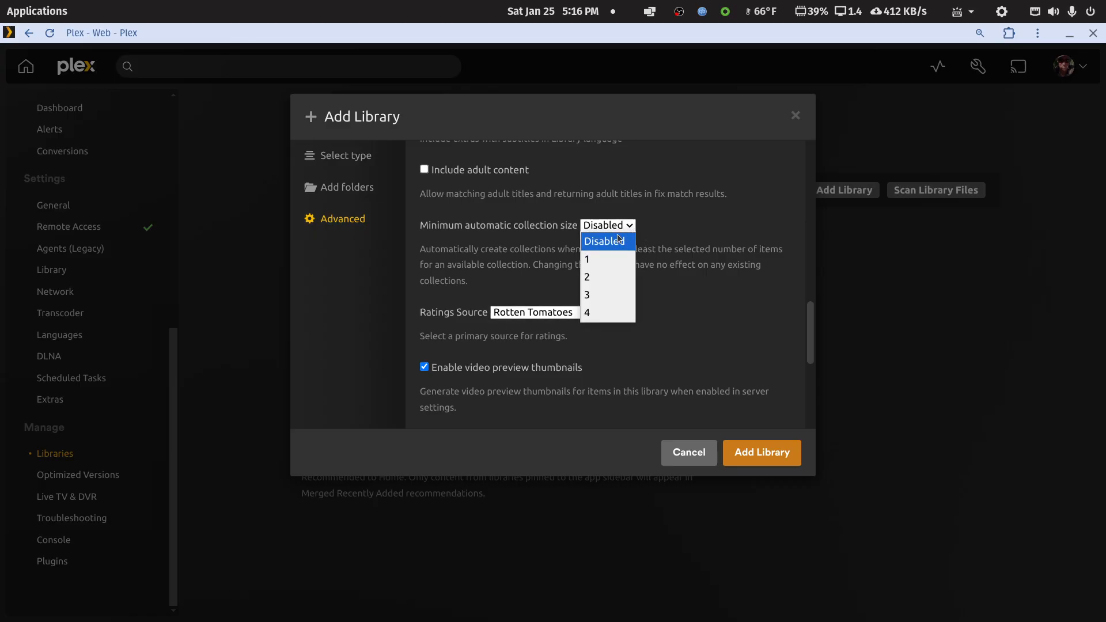
left_click(591, 281)
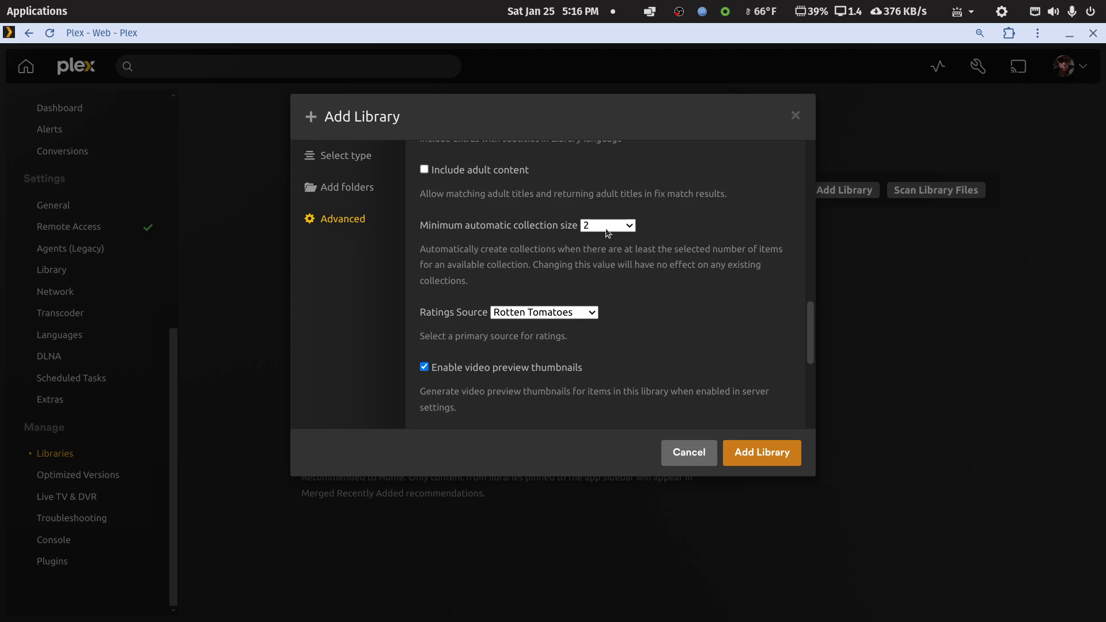
left_click(748, 453)
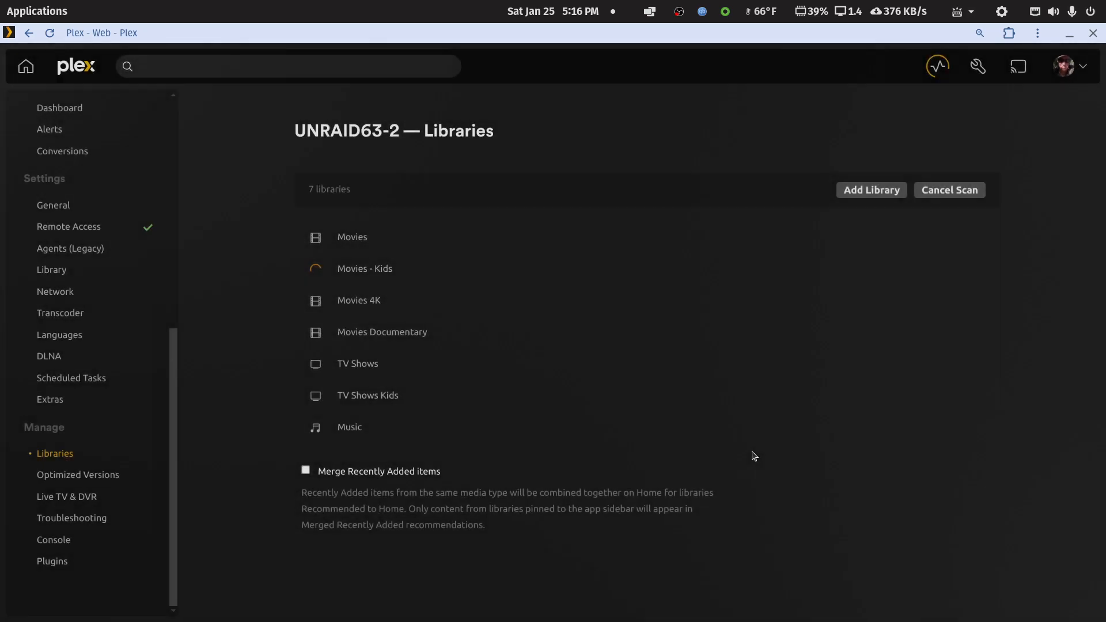
Open the Movies - Kids library and review its full list of titles.
left_click(349, 271)
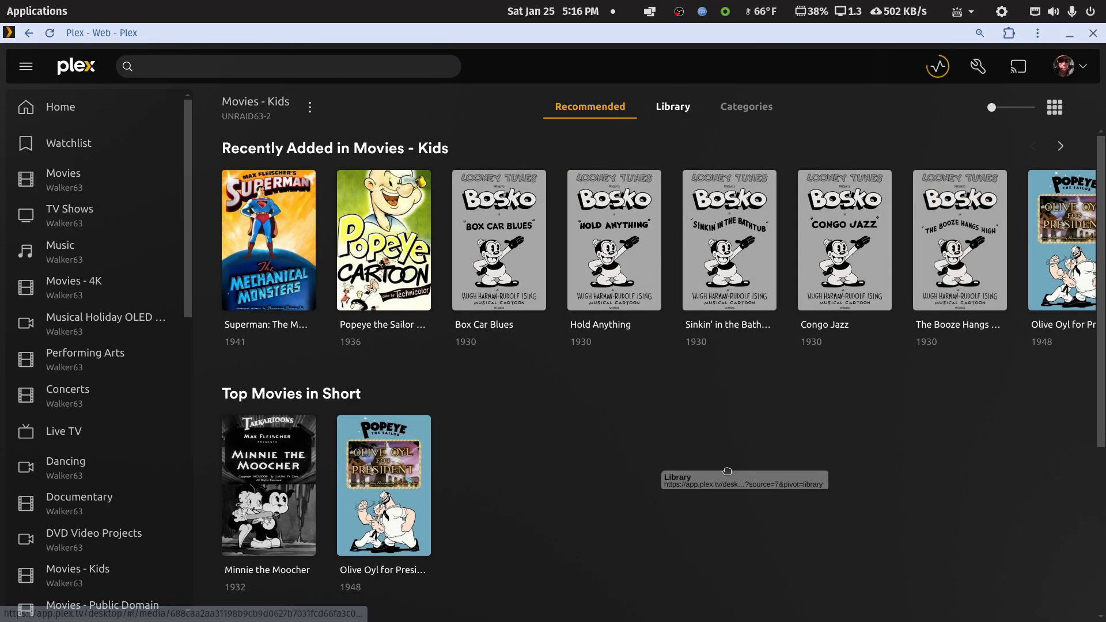
left_click(679, 109)
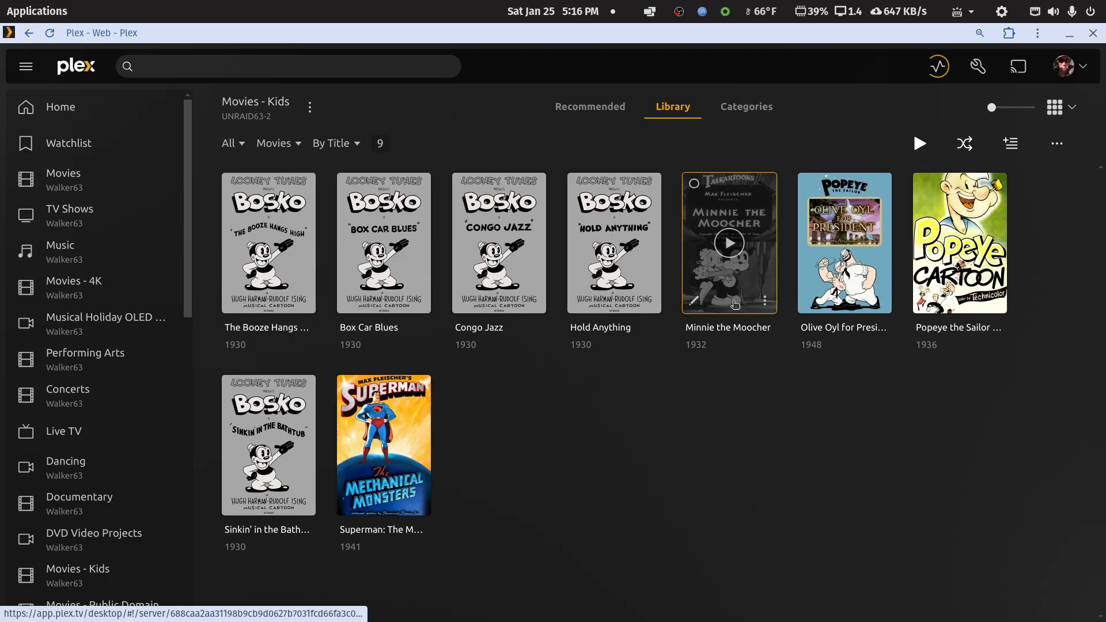
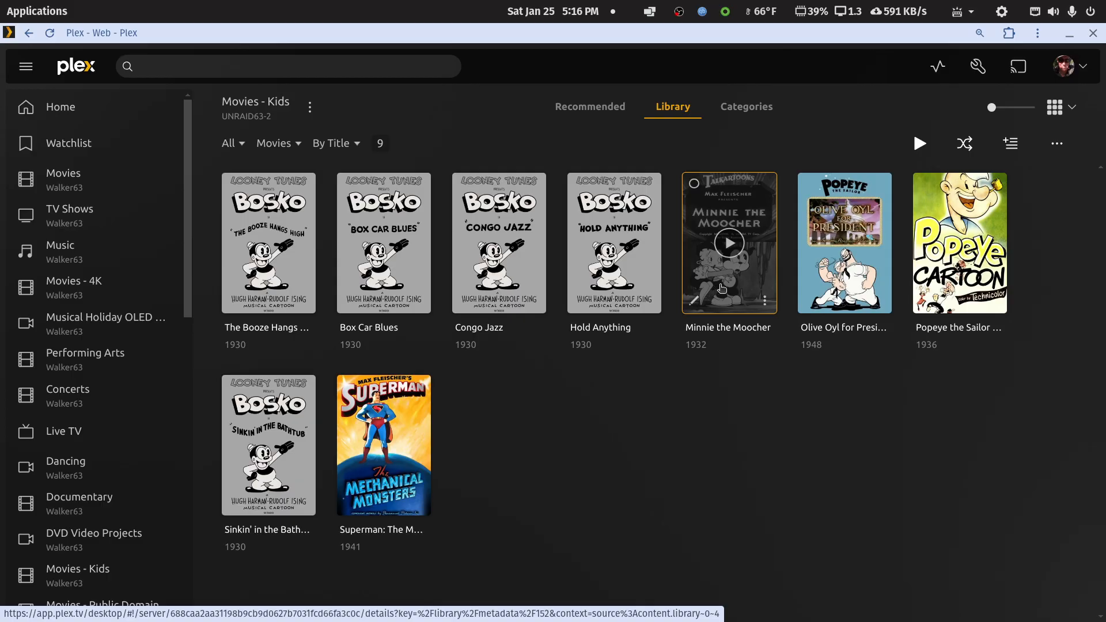
Switch from Plex to the UNRAID63-2 web interface and stop the array from the dashboard.
left_click(1072, 37)
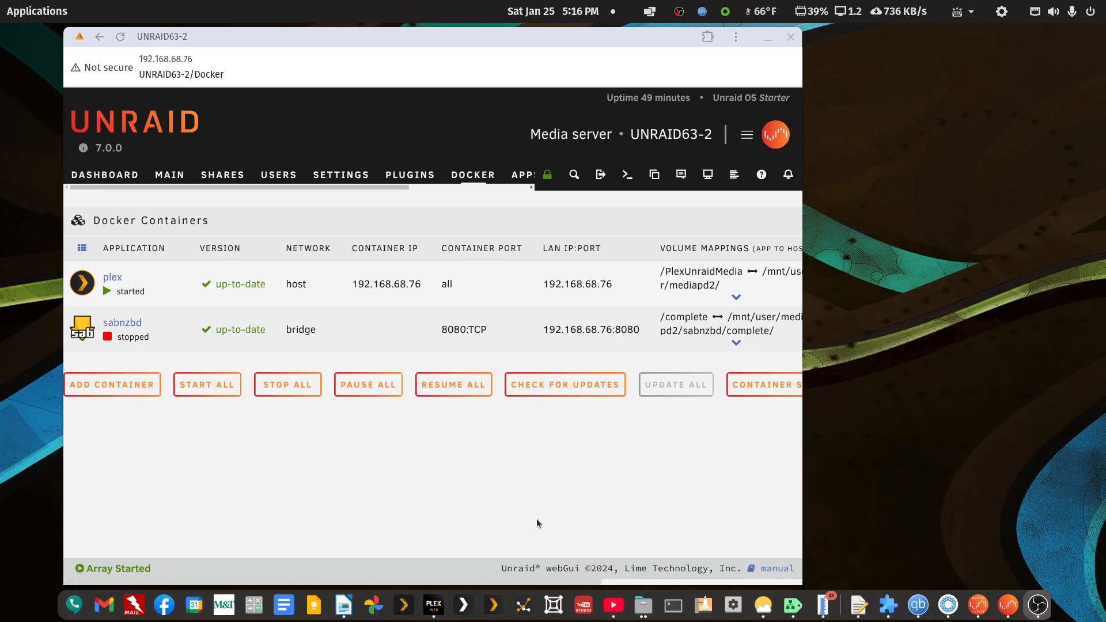
double_click(407, 36)
left_click(104, 172)
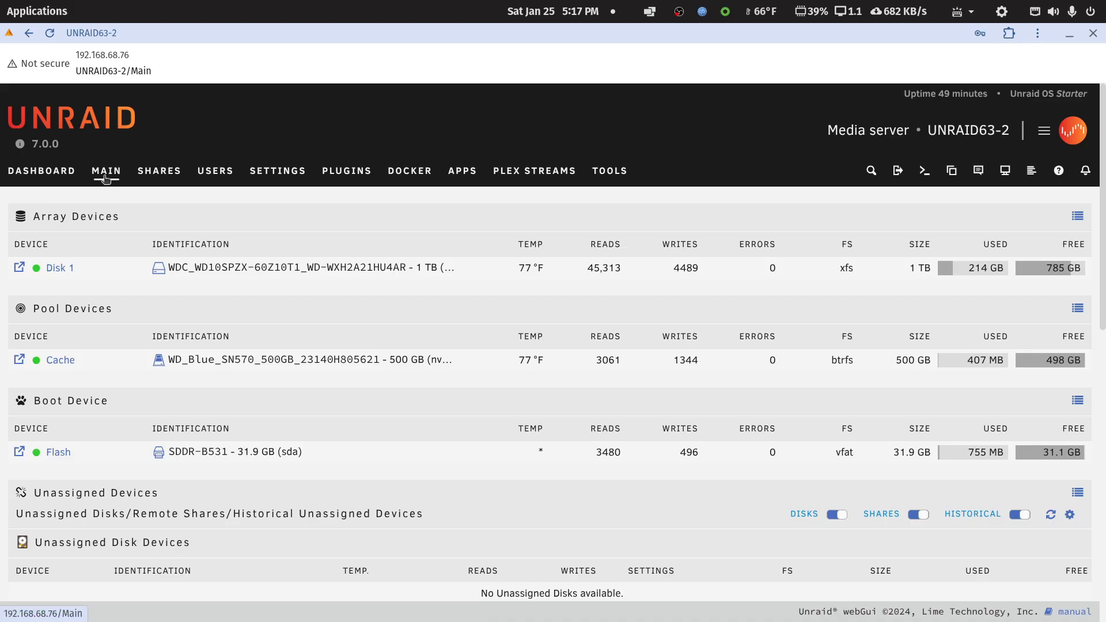
left_click(56, 167)
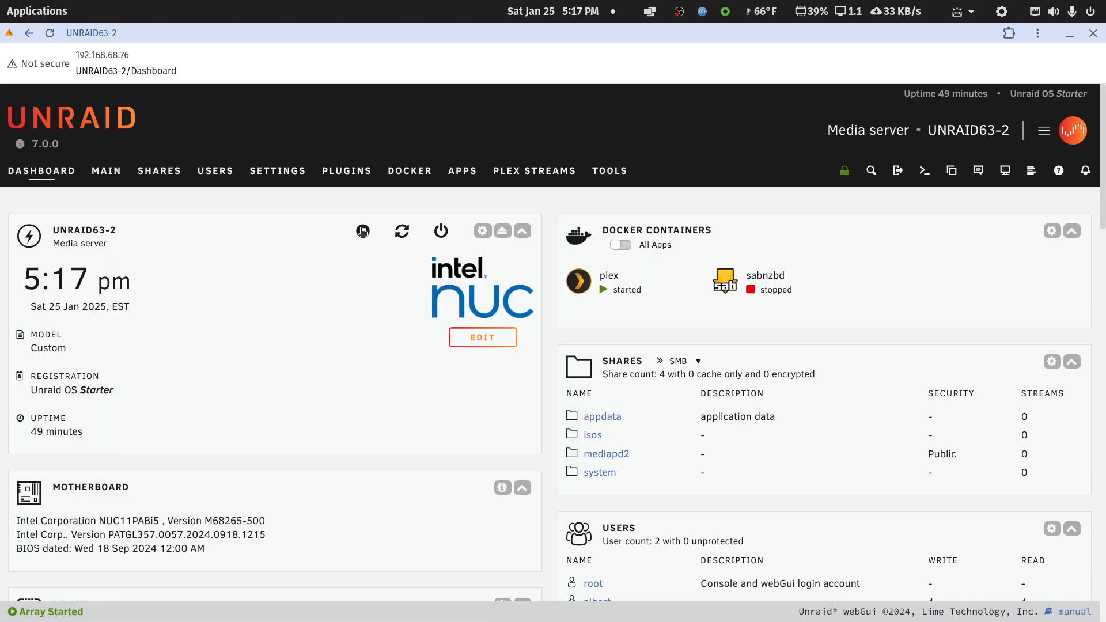
left_click(363, 229)
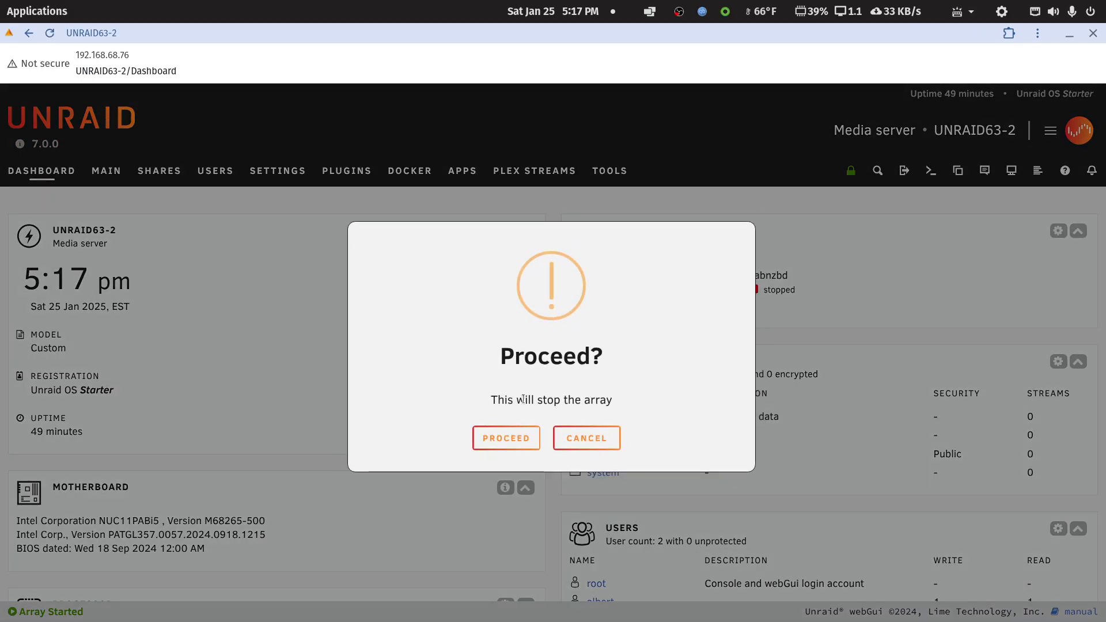
left_click(533, 439)
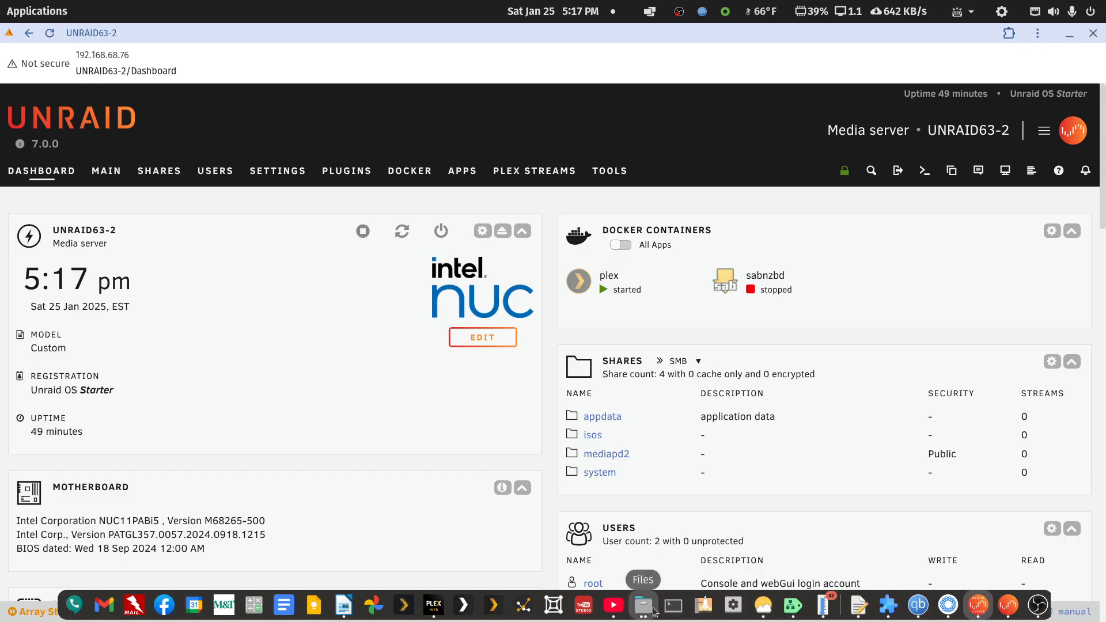
Switch to the LibreOffice Writer notes and examine the share's username, password, server IP and remote mount path.
left_click(344, 606)
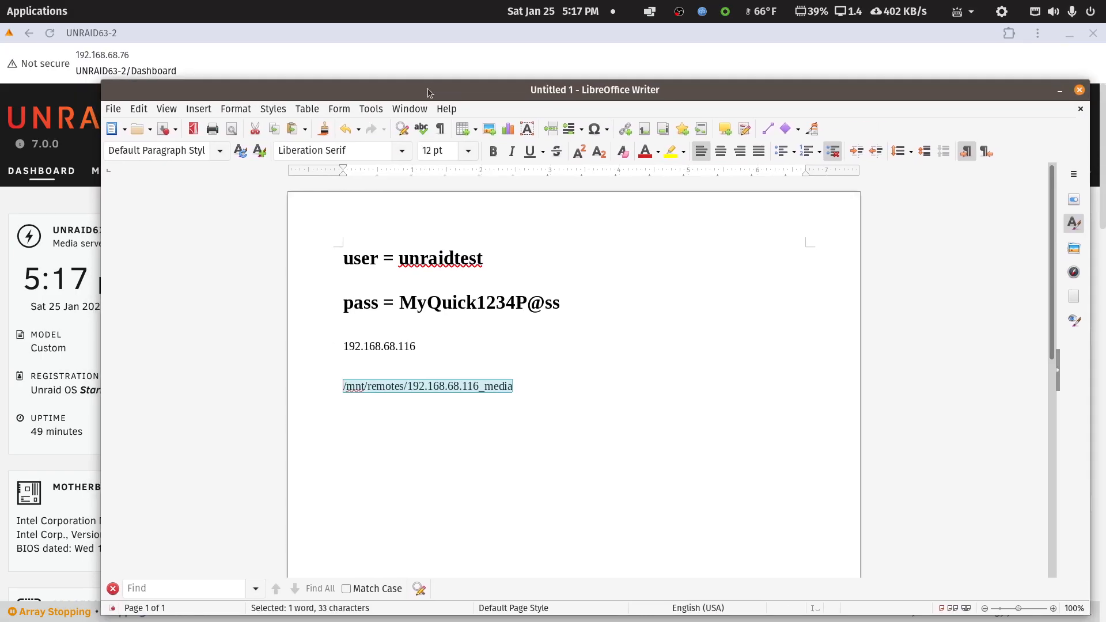
left_click_drag(399, 258, 491, 257)
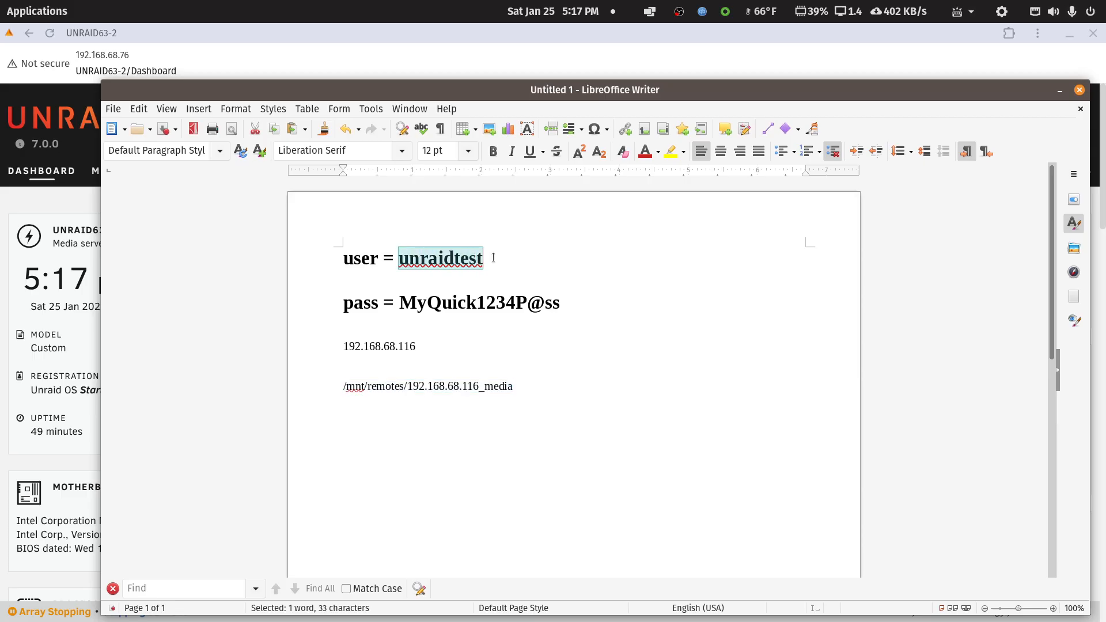
left_click_drag(400, 301, 572, 301)
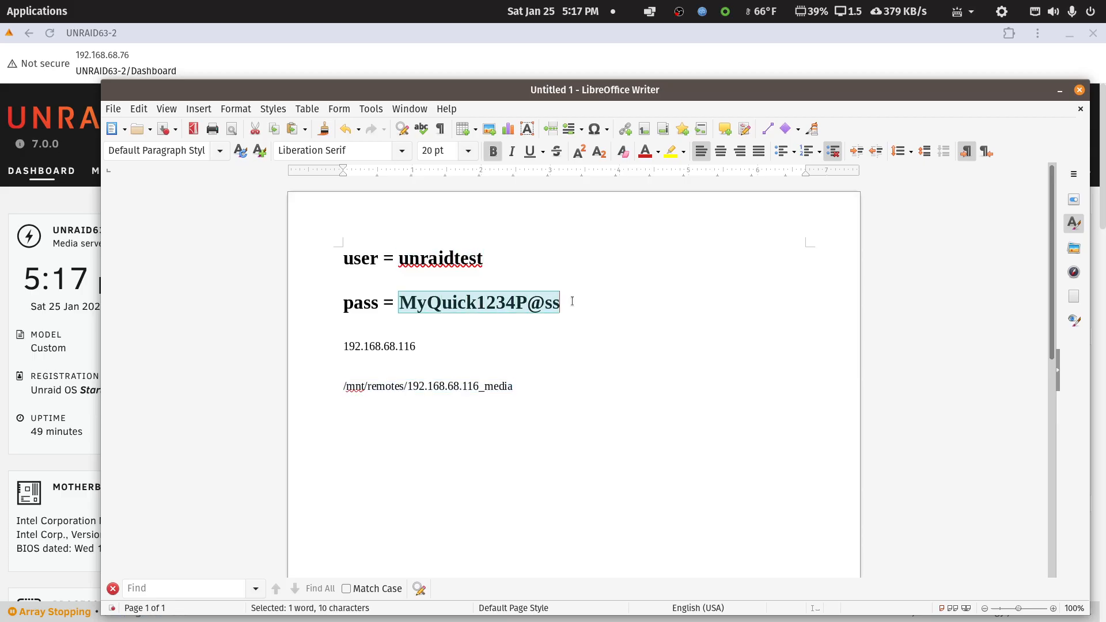
left_click_drag(342, 346, 419, 344)
key("ctrl+c")
left_click(422, 344)
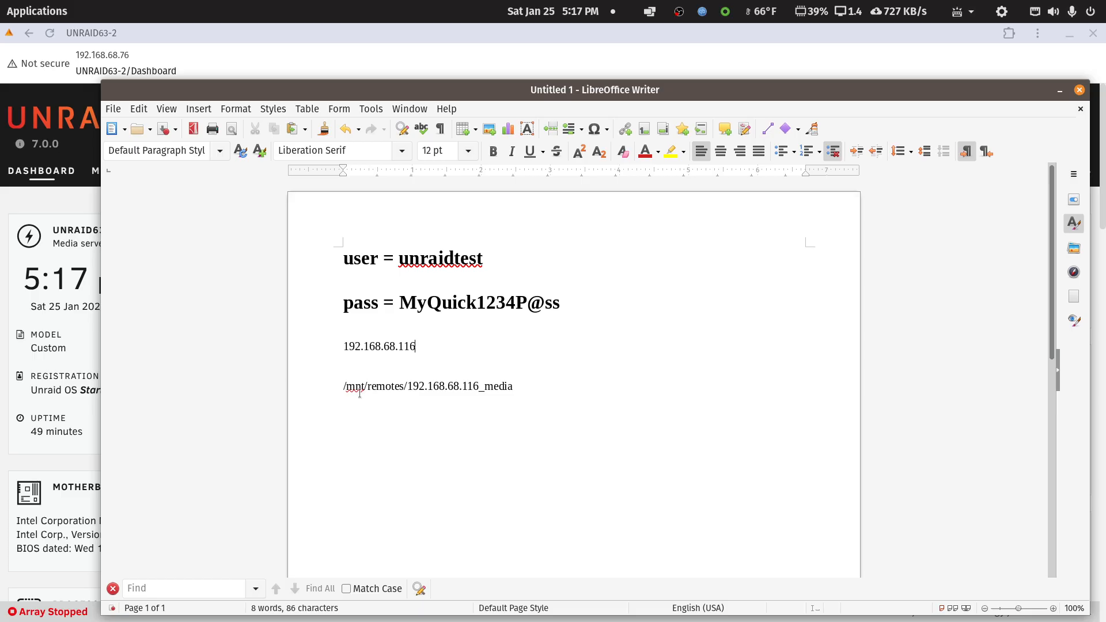
left_click_drag(342, 386, 512, 387)
left_click_drag(415, 391, 523, 396)
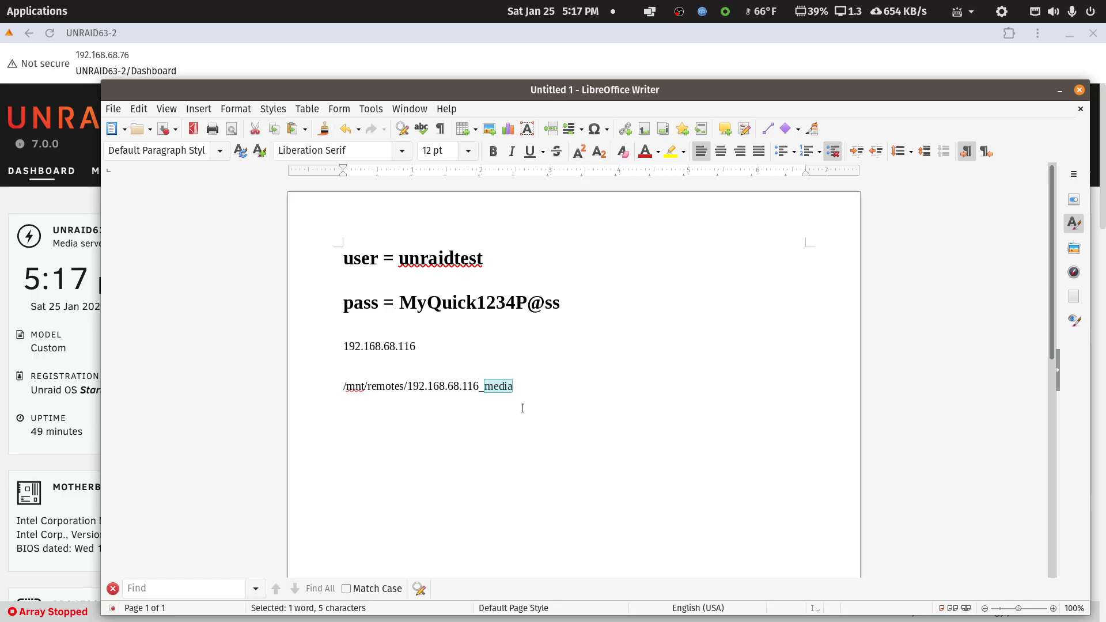
left_click(549, 378)
left_click_drag(484, 385, 513, 387)
left_click(536, 391)
left_click_drag(579, 89, 1105, 185)
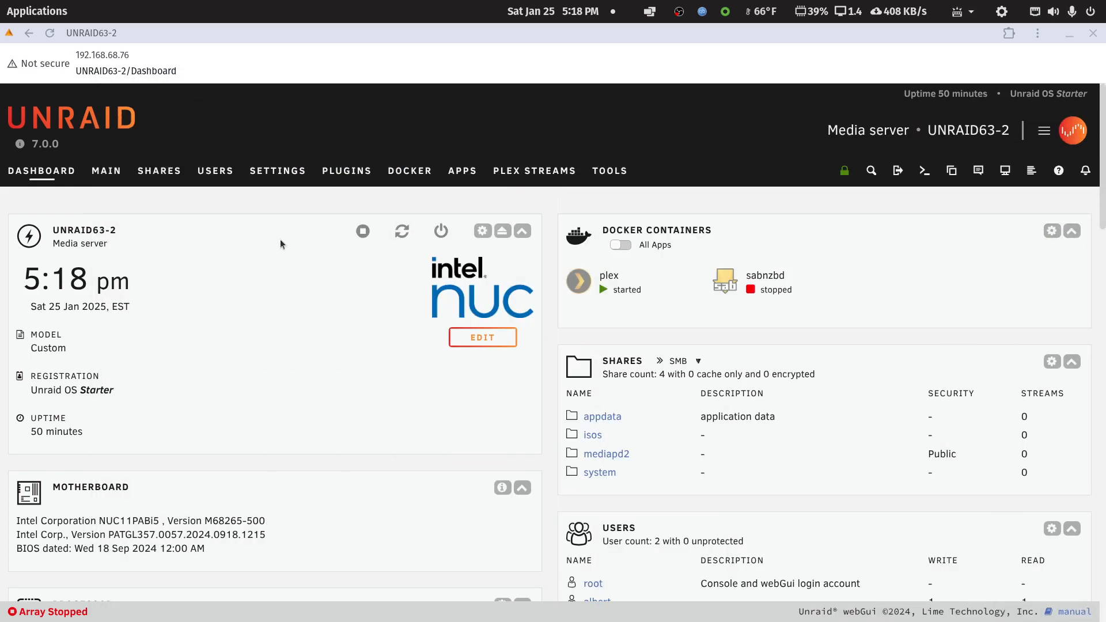
Start adding a remote SMB share under Unassigned Devices in Unraid, with 192.168.68.116 as its server.
left_click(107, 171)
scroll(206, 302, "down", 7)
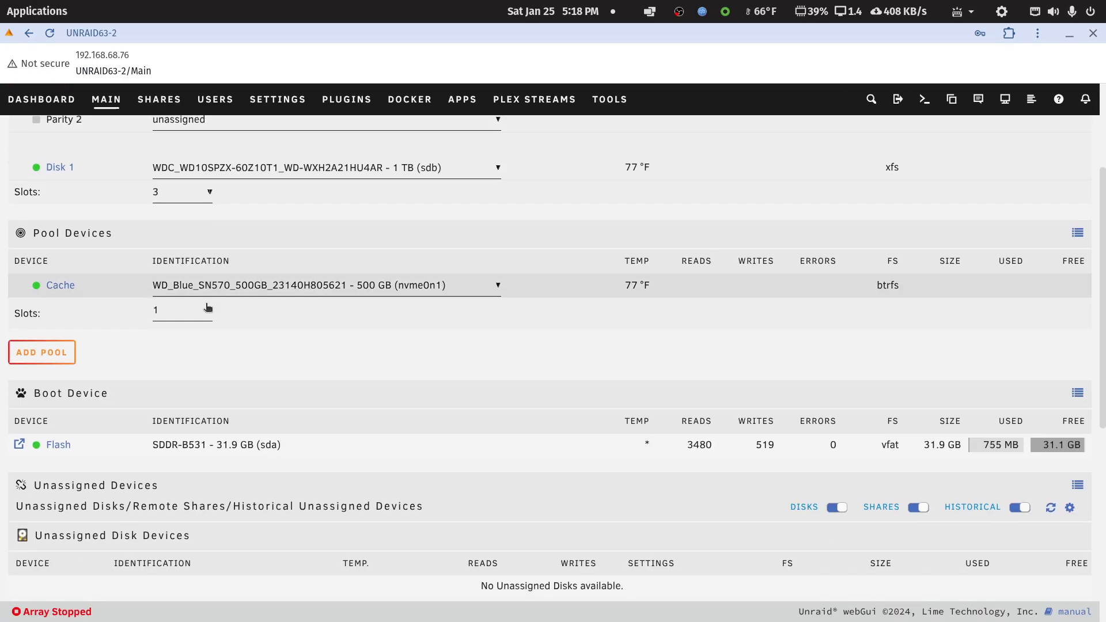
scroll(206, 303, "down", 2)
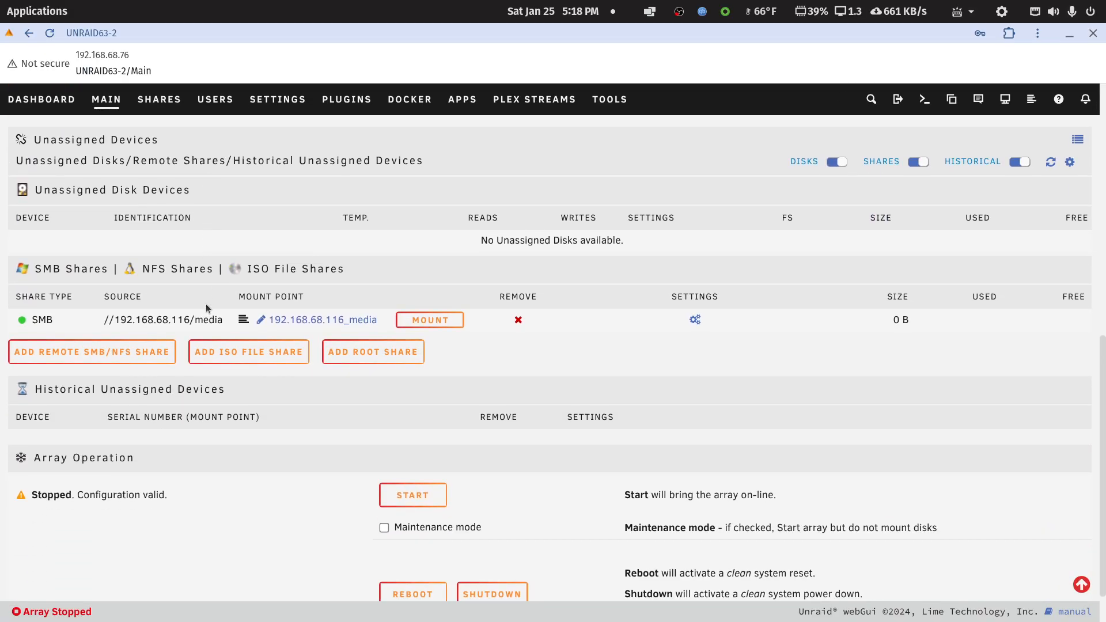
left_click(145, 358)
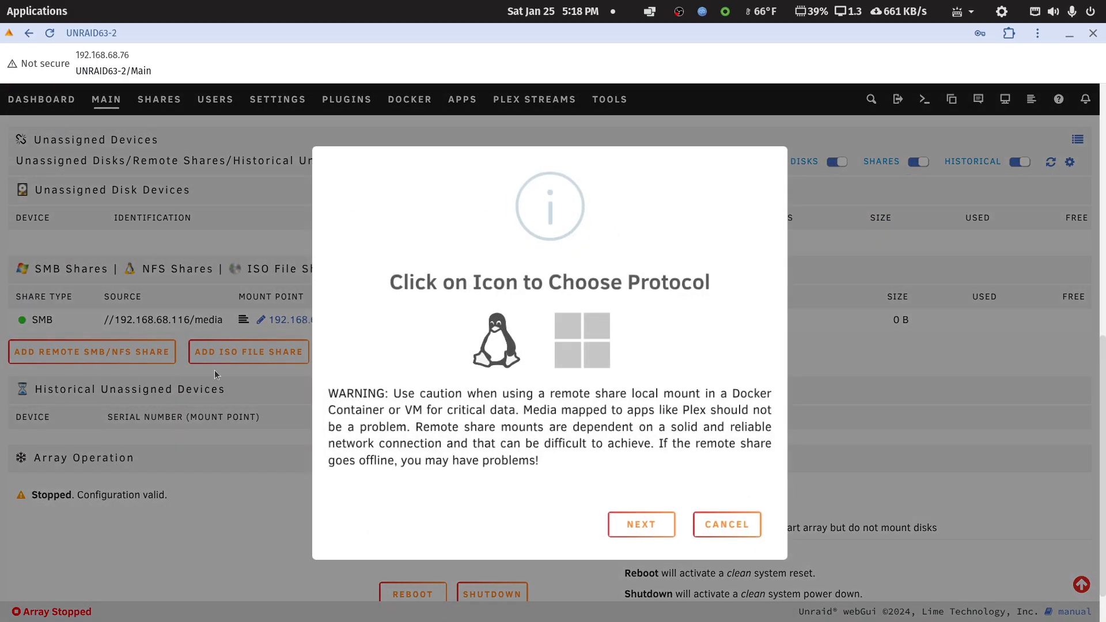
left_click(589, 339)
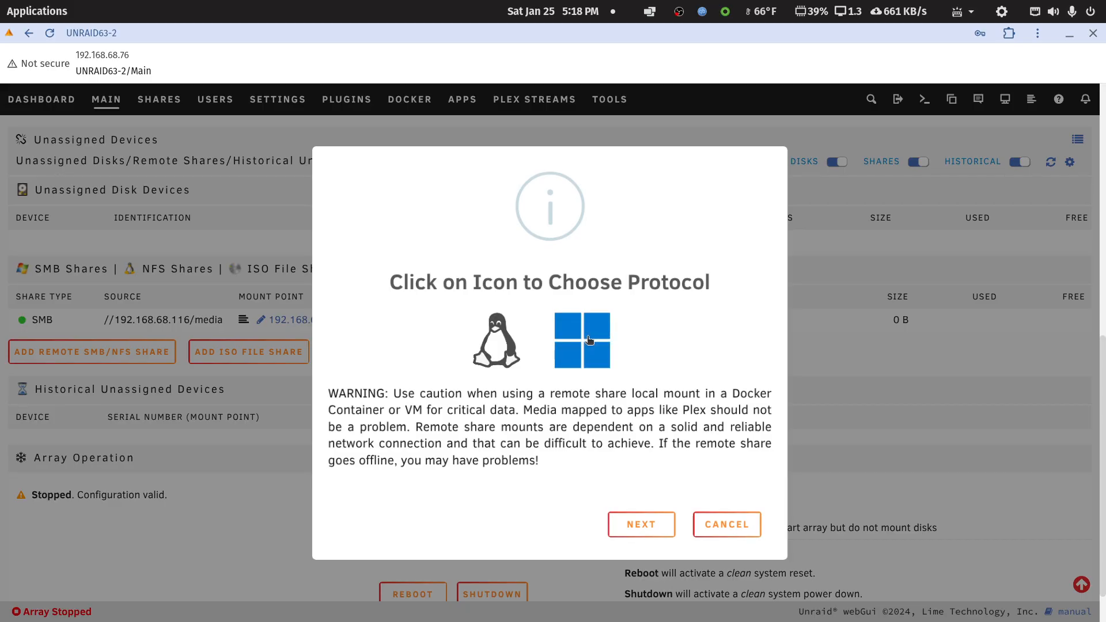
left_click(670, 527)
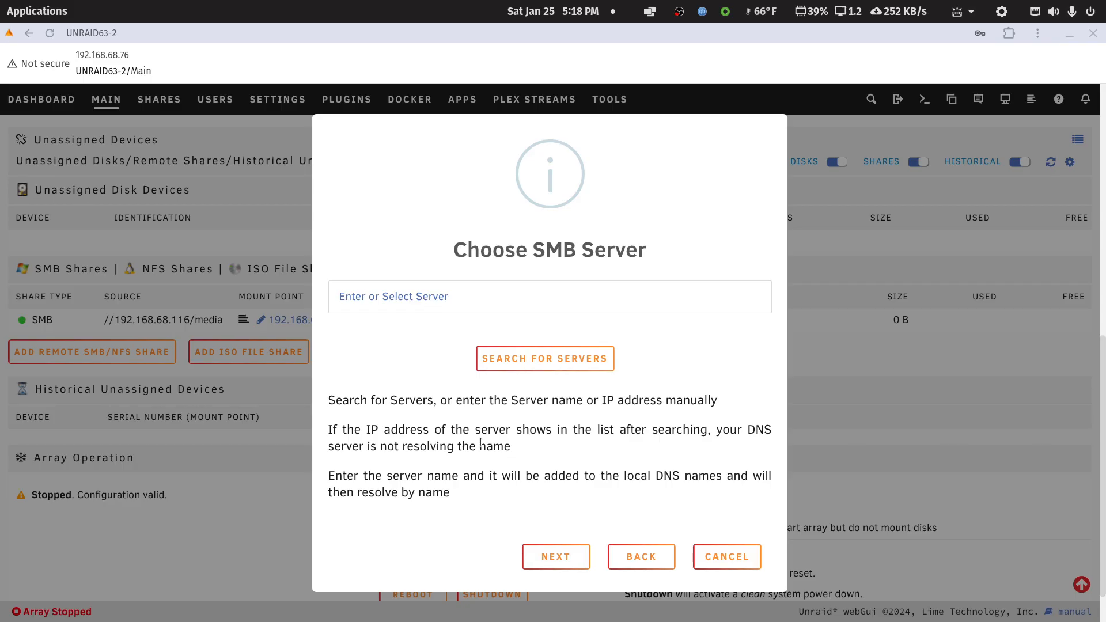
left_click(448, 300)
key("ctrl+v")
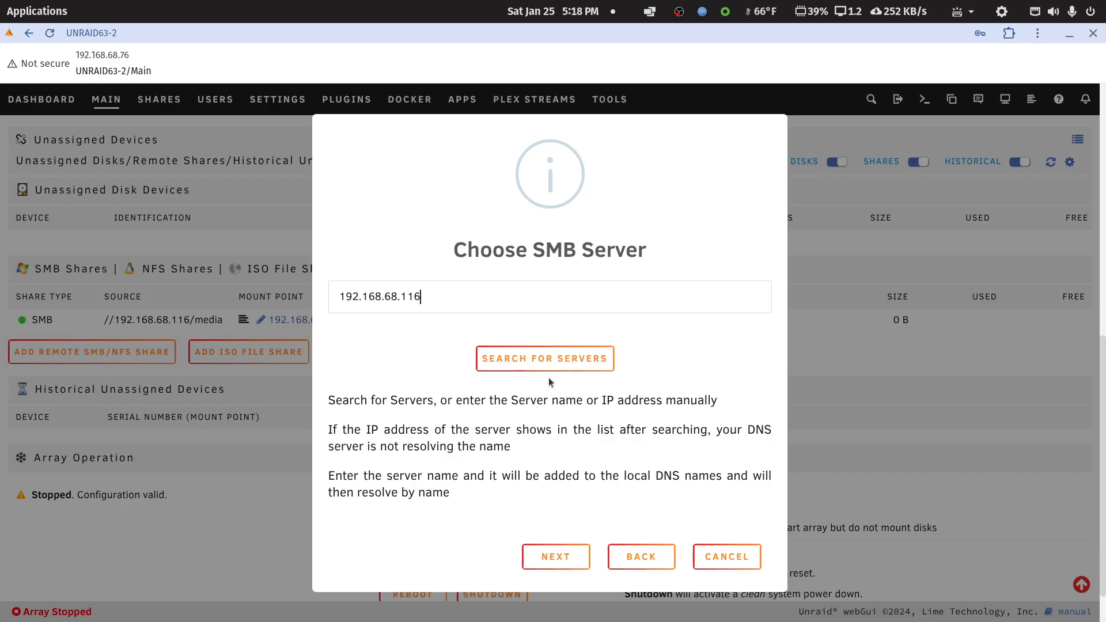
left_click(558, 556)
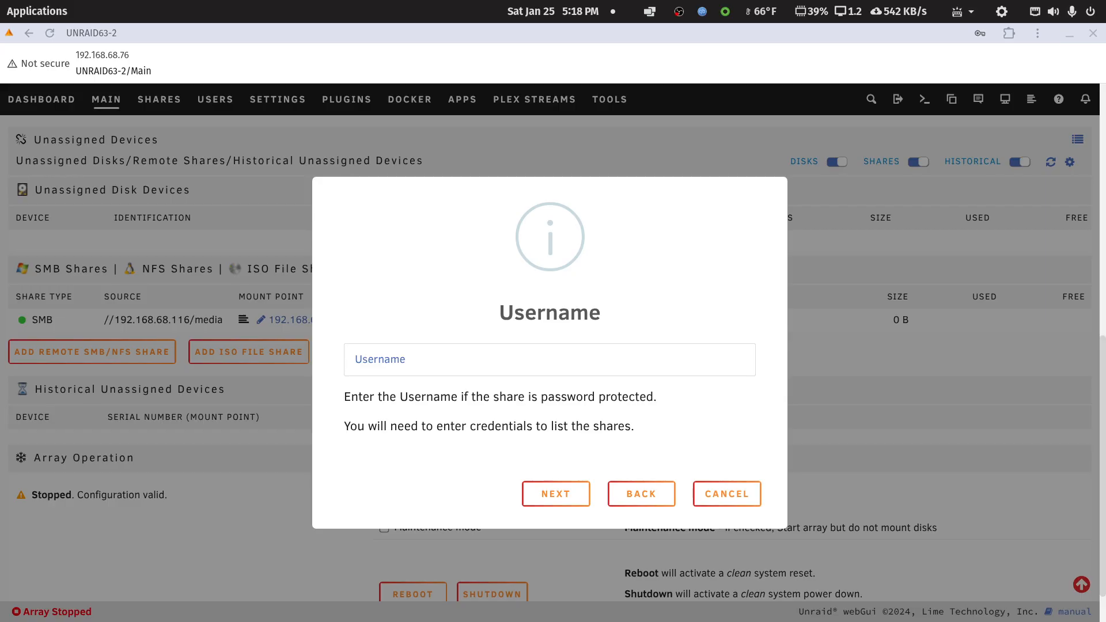
Enter the username unraidtest and the account password for the SMB server, leaving the domain blank.
left_click(495, 369)
type("unraidtest")
left_click(563, 492)
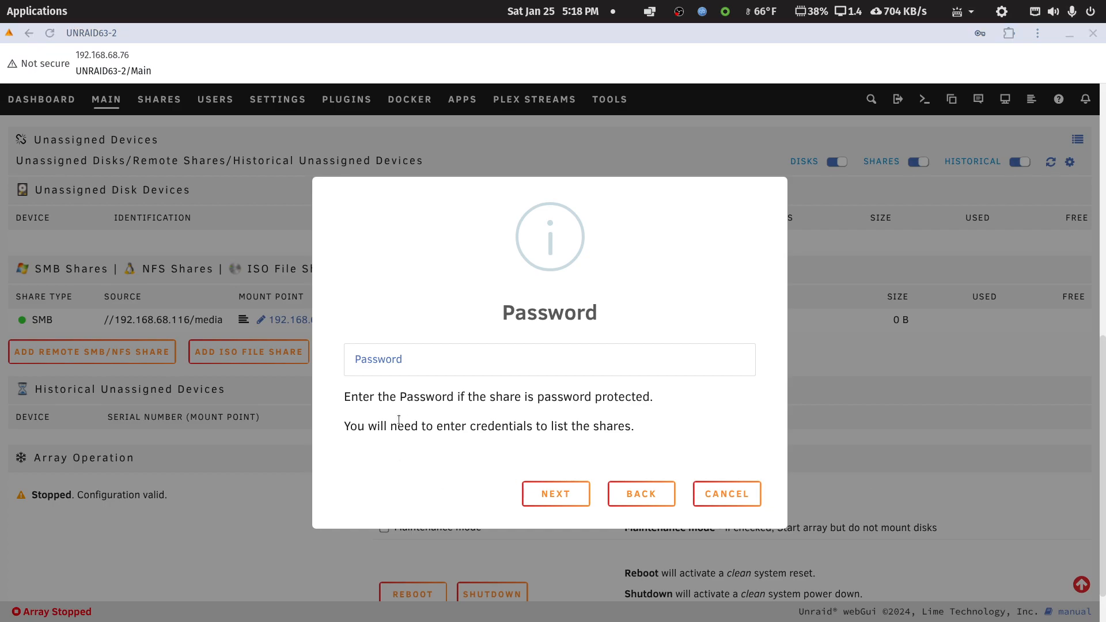
left_click(409, 352)
left_click(457, 388)
left_click(540, 498)
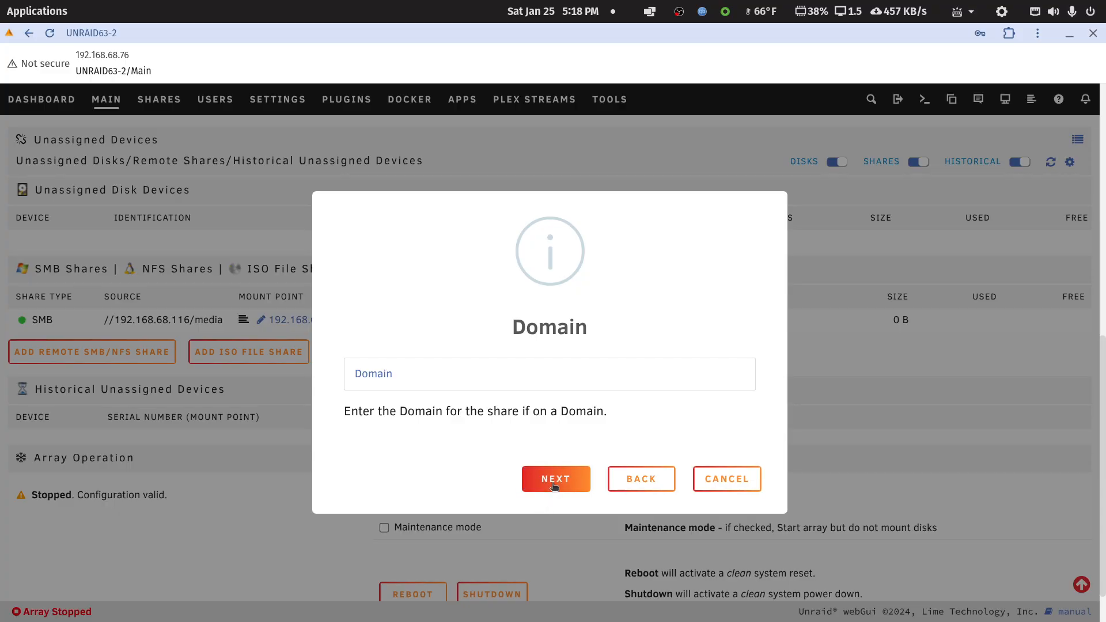
left_click(553, 487)
Load the server's shares, choose docker and finish adding it as a remote share.
left_click(552, 395)
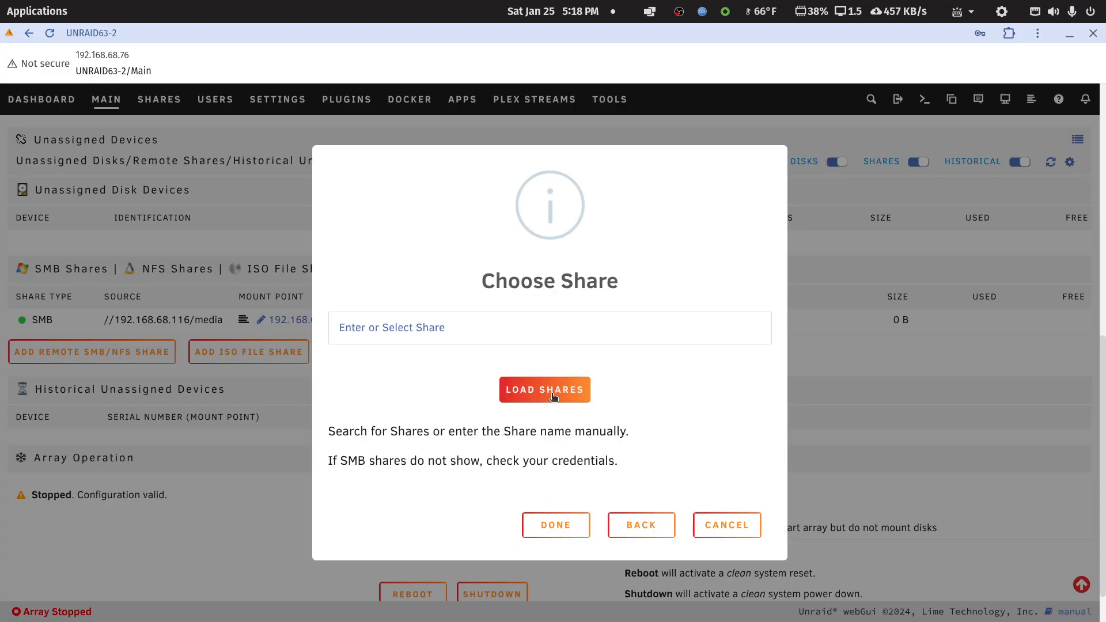
left_click(766, 329)
left_click(358, 415)
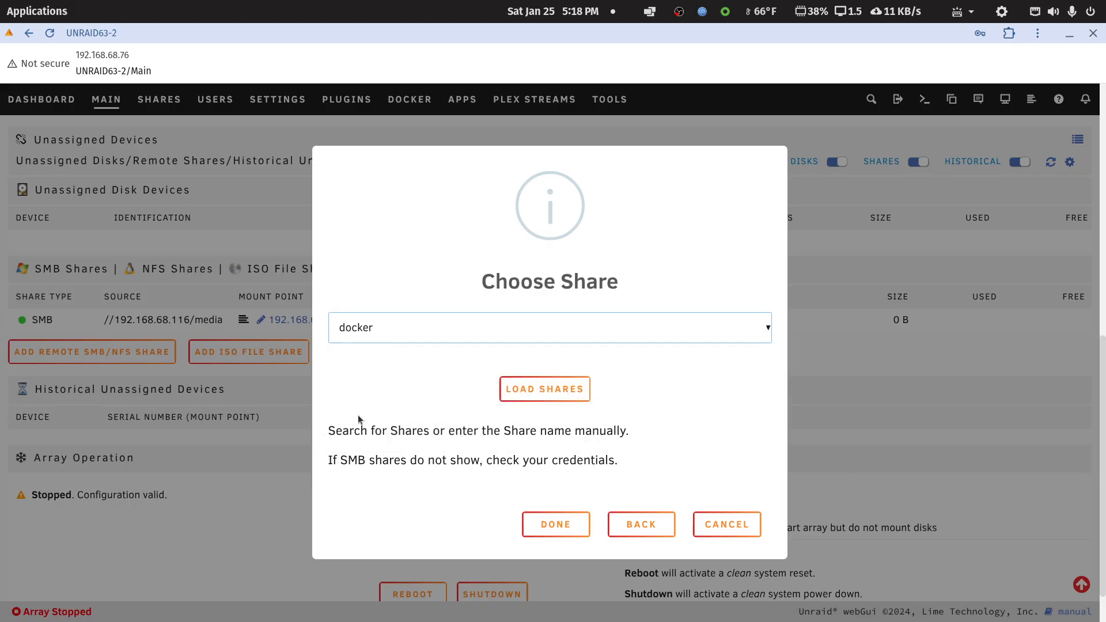
left_click(564, 525)
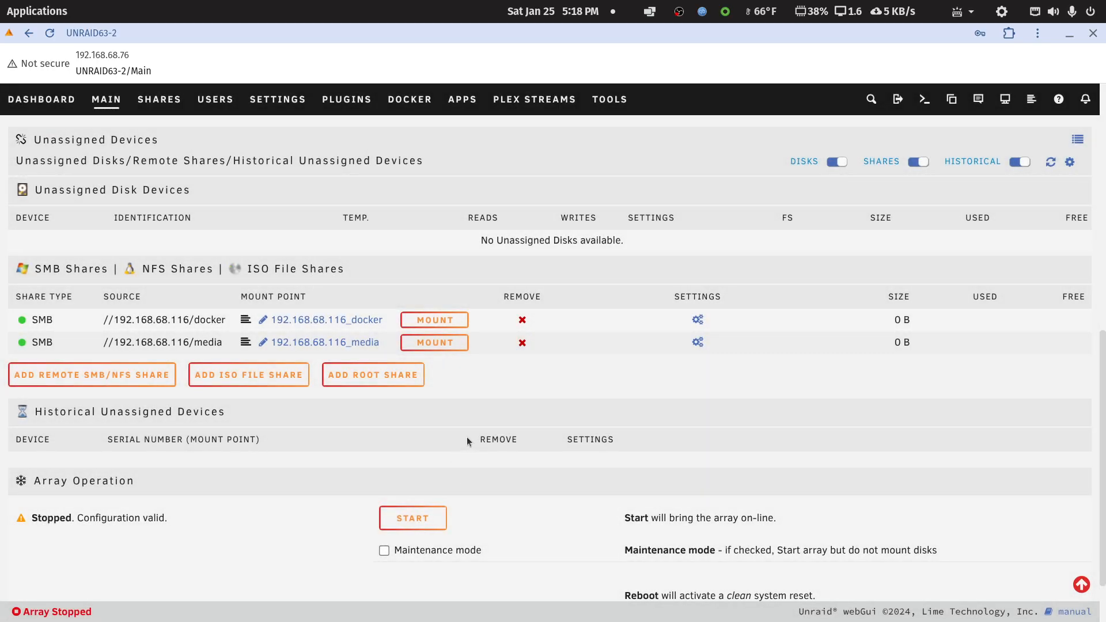
Turn on automount for the //192.168.68.116/docker share and return to the remote shares list.
left_click(697, 321)
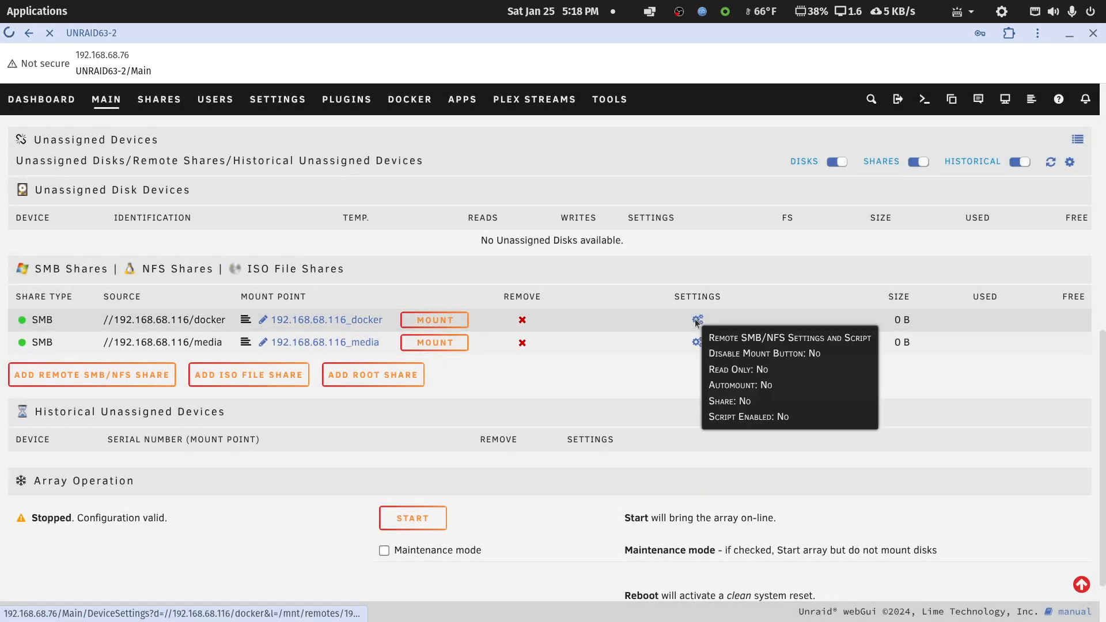
left_click(344, 312)
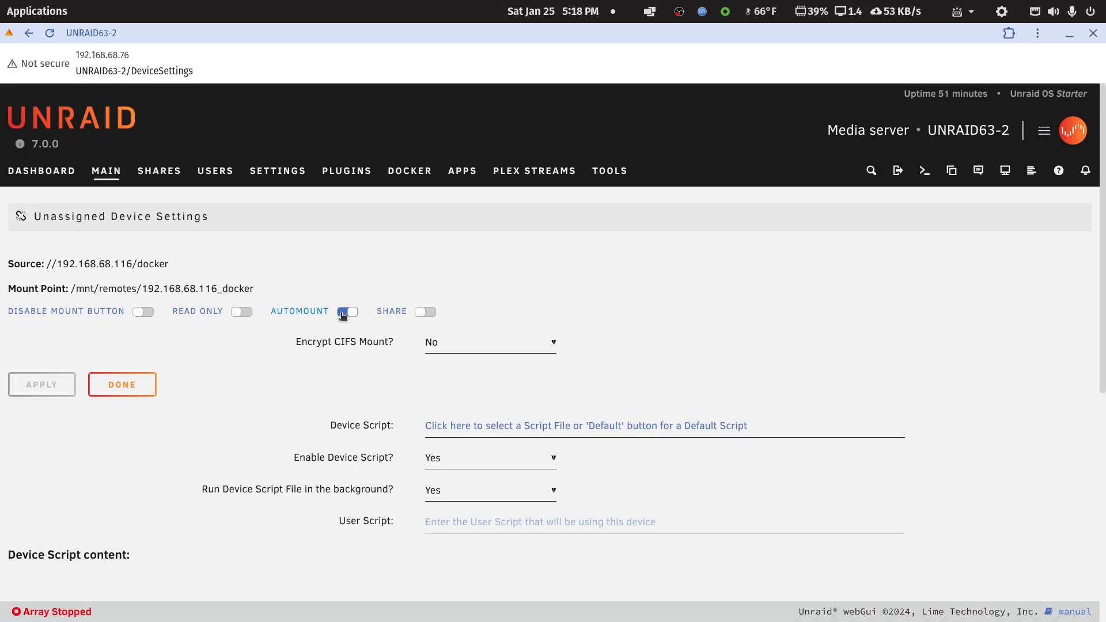
left_click(99, 385)
scroll(361, 393, "down", 8)
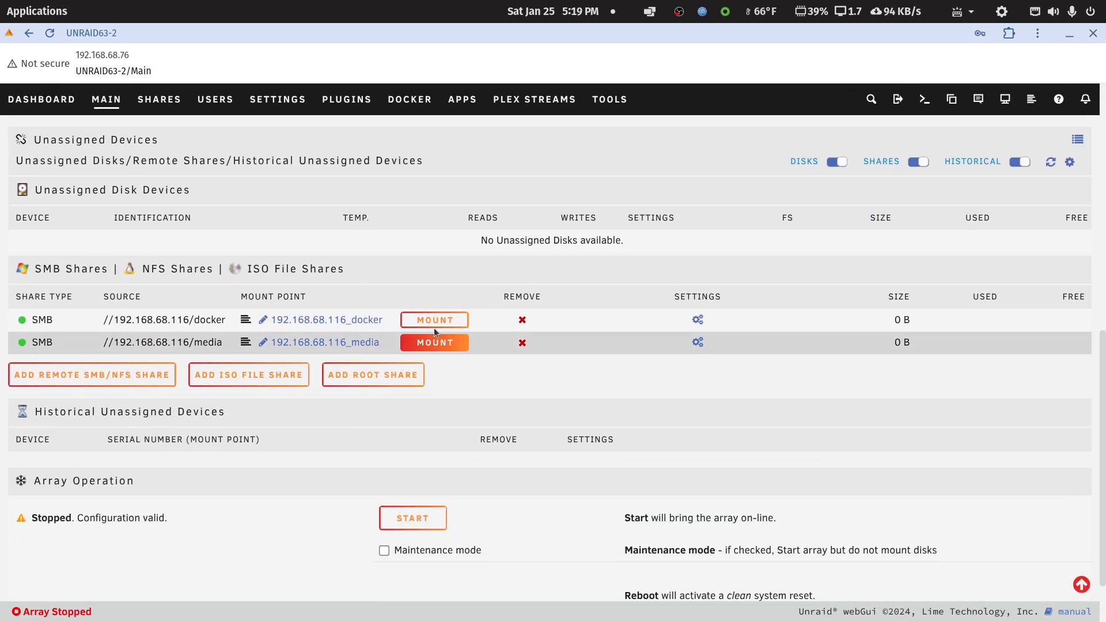
Mount and unmount the //192.168.68.116/docker share, and remove it from the remote shares.
left_click(433, 320)
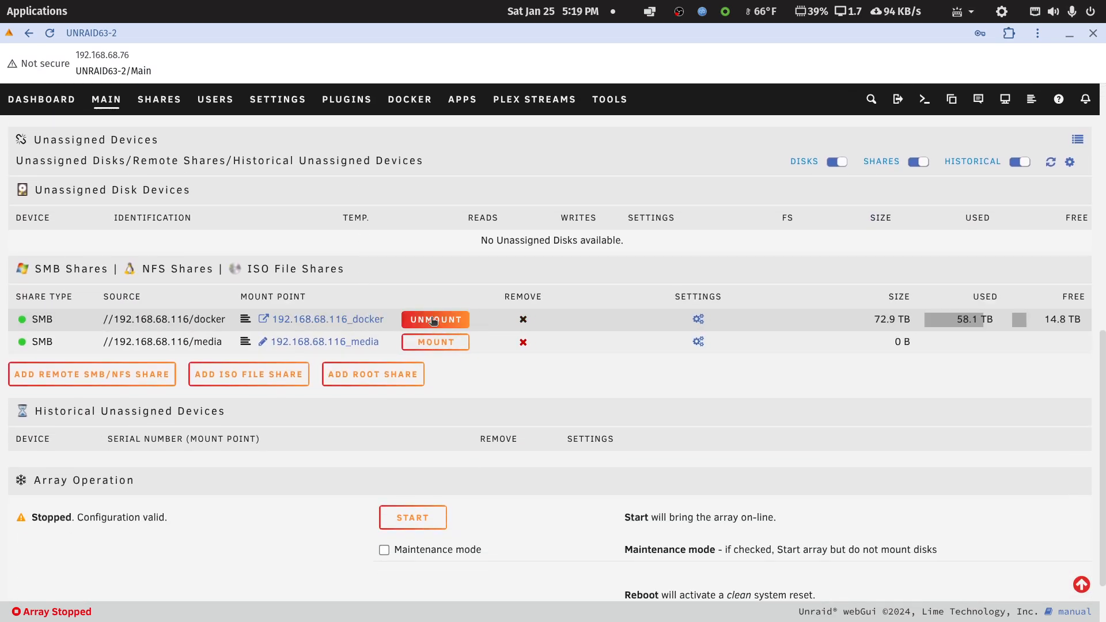
left_click(432, 321)
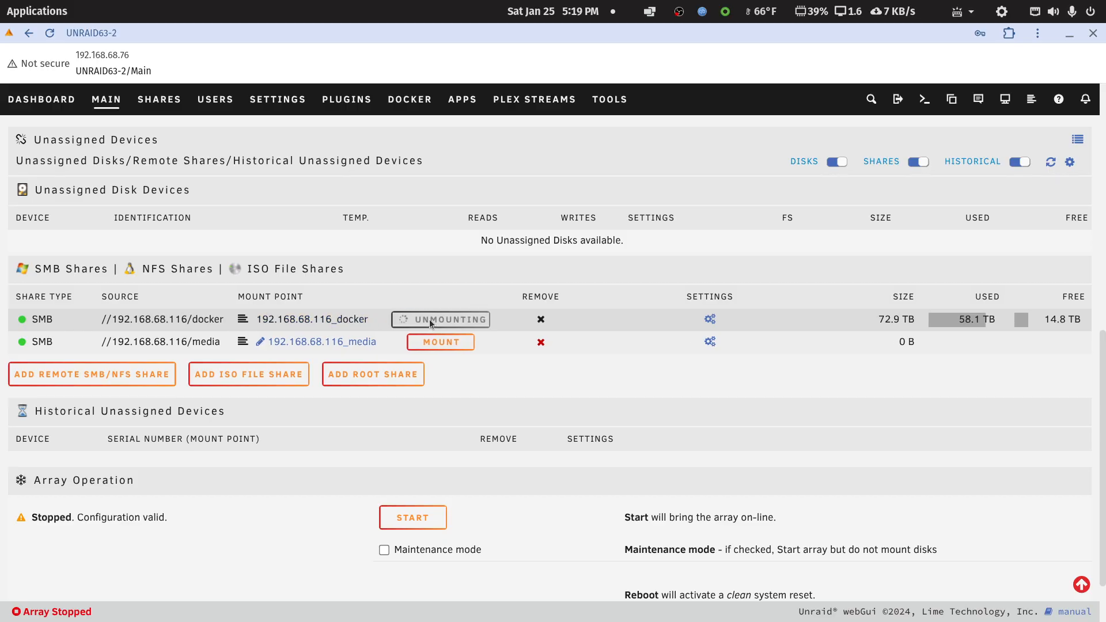
left_click(522, 320)
left_click(641, 477)
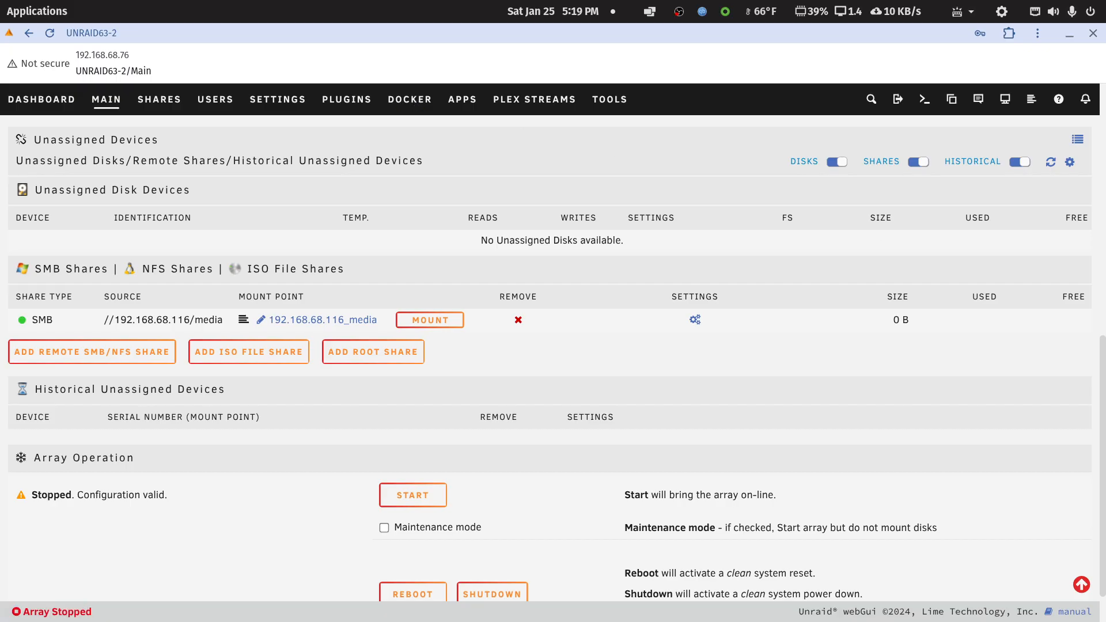
Start the array again from the dashboard.
left_click(405, 101)
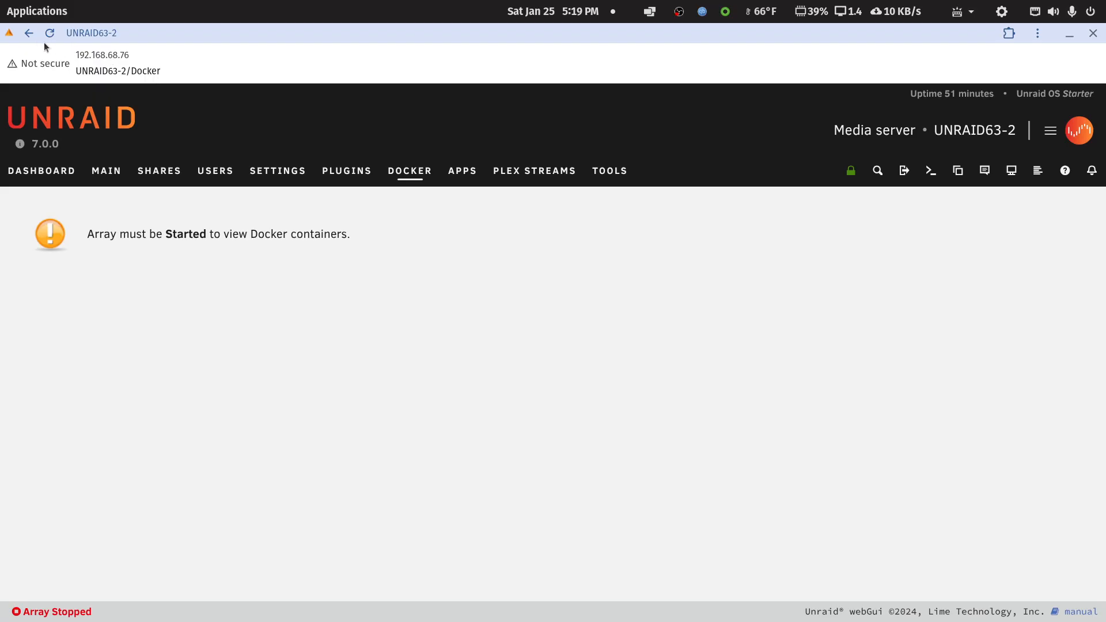
left_click(28, 35)
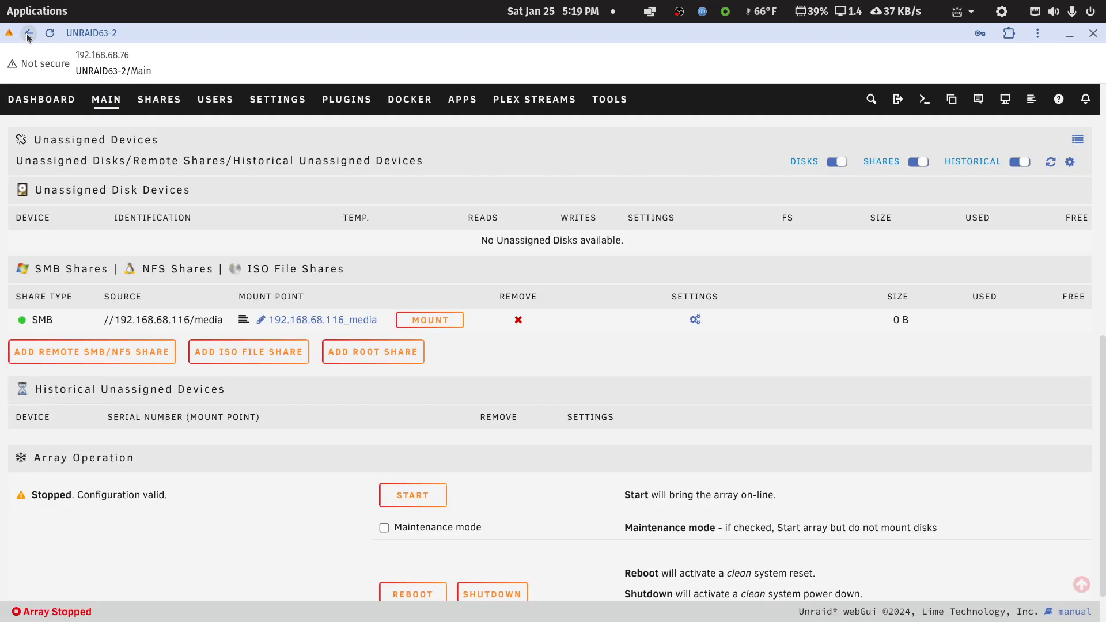
left_click(44, 99)
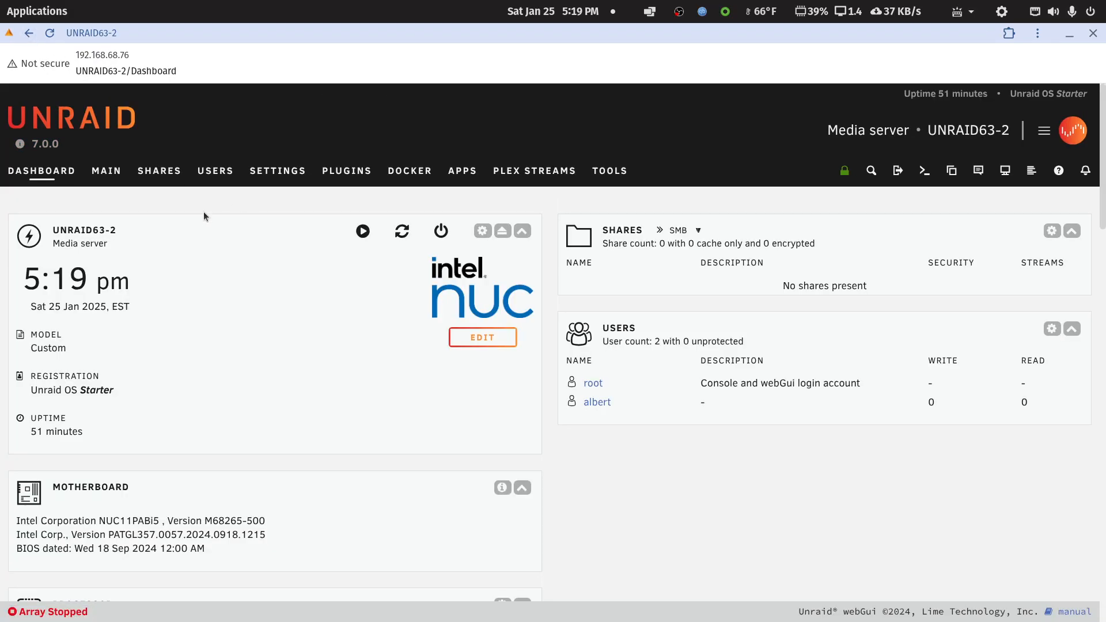
left_click(363, 232)
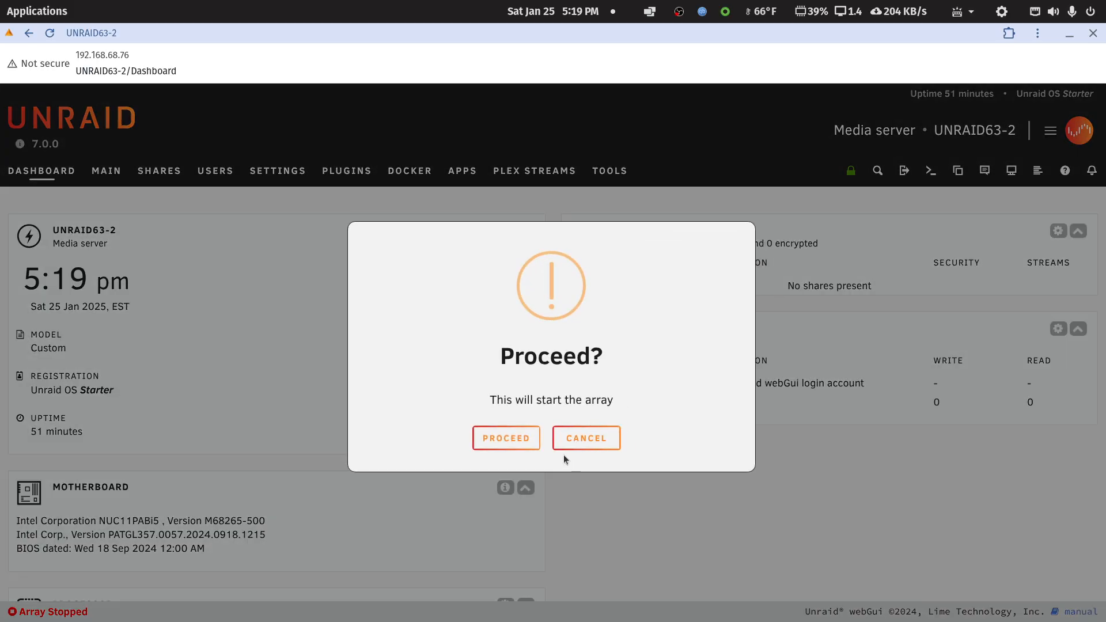
left_click(526, 439)
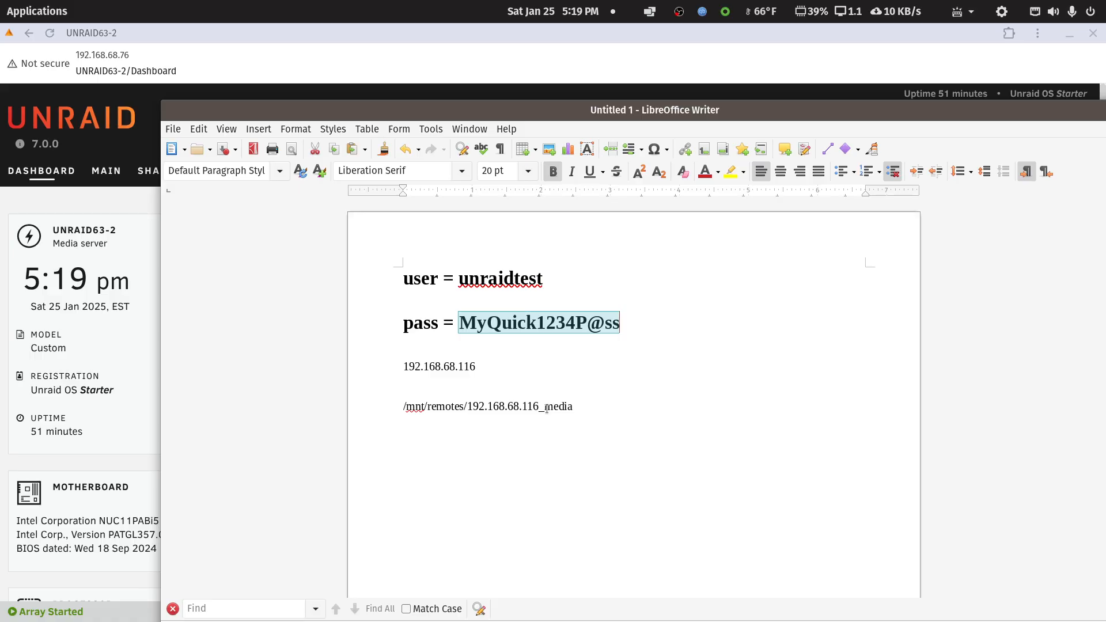
Copy the path /mnt/remotes/192.168.68.116_media from the note and open the plex container's settings in Unraid in advanced view.
left_click_drag(569, 407, 398, 407)
key("ctrl+c")
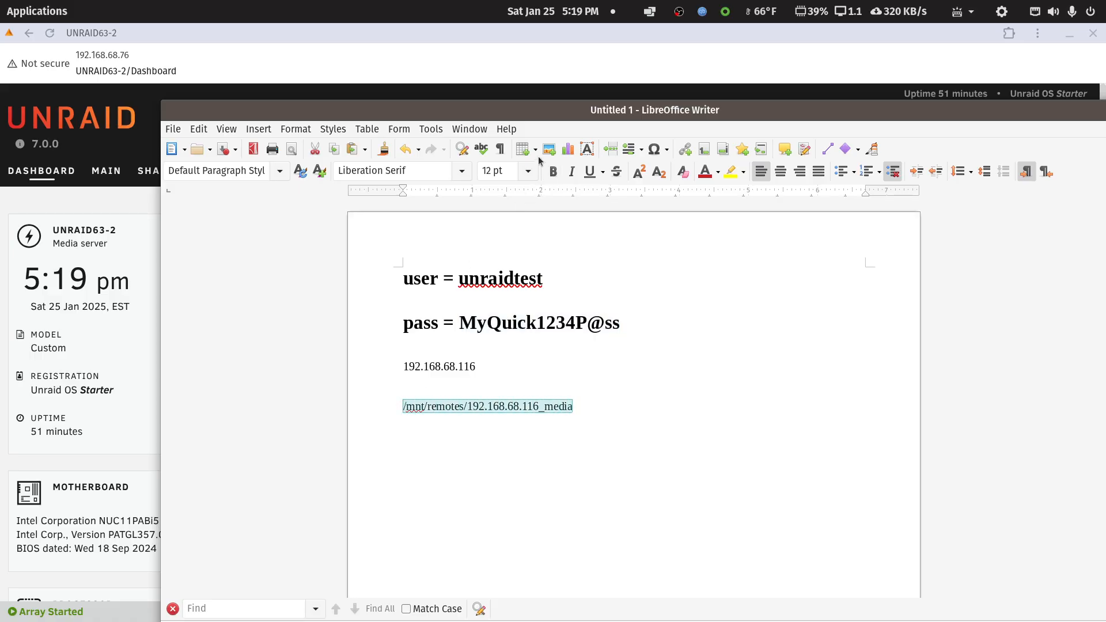
left_click_drag(543, 112, 1105, 188)
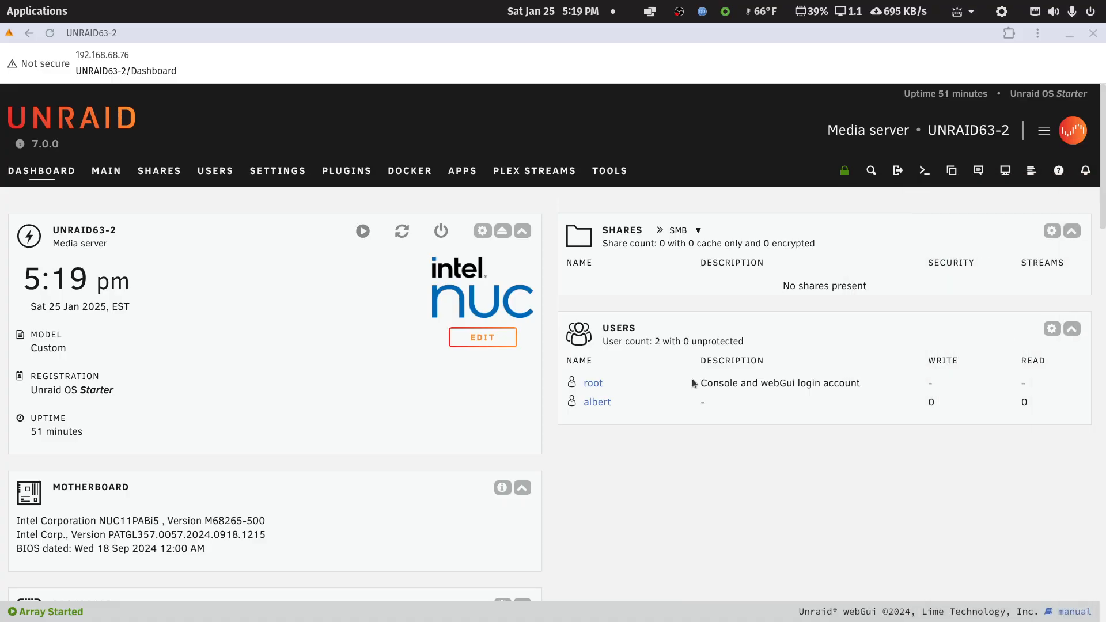
left_click(409, 171)
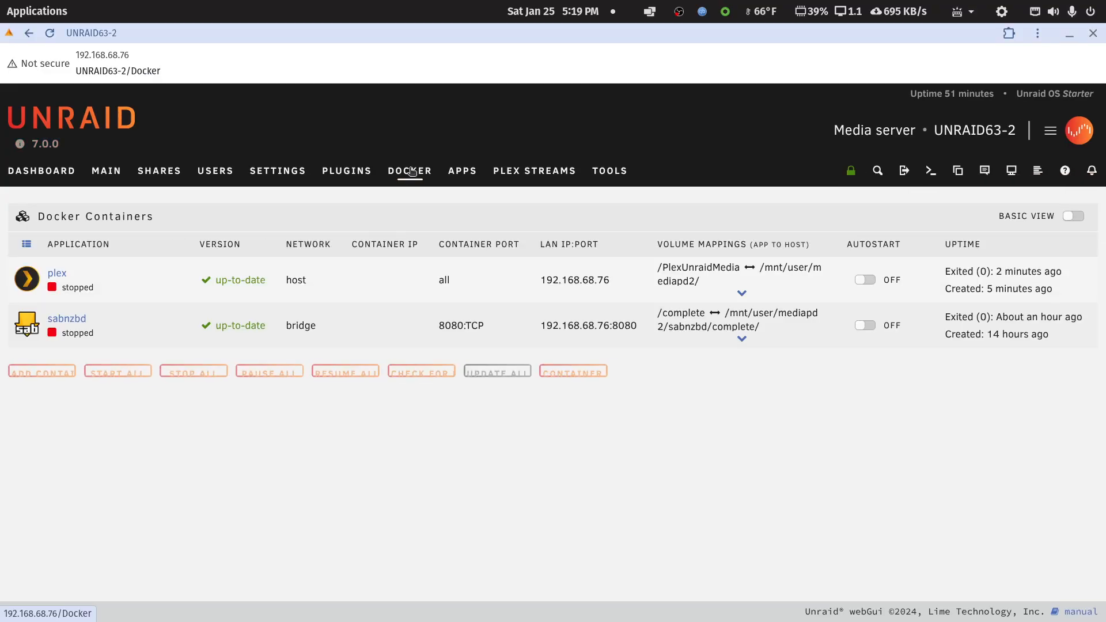
left_click(35, 286)
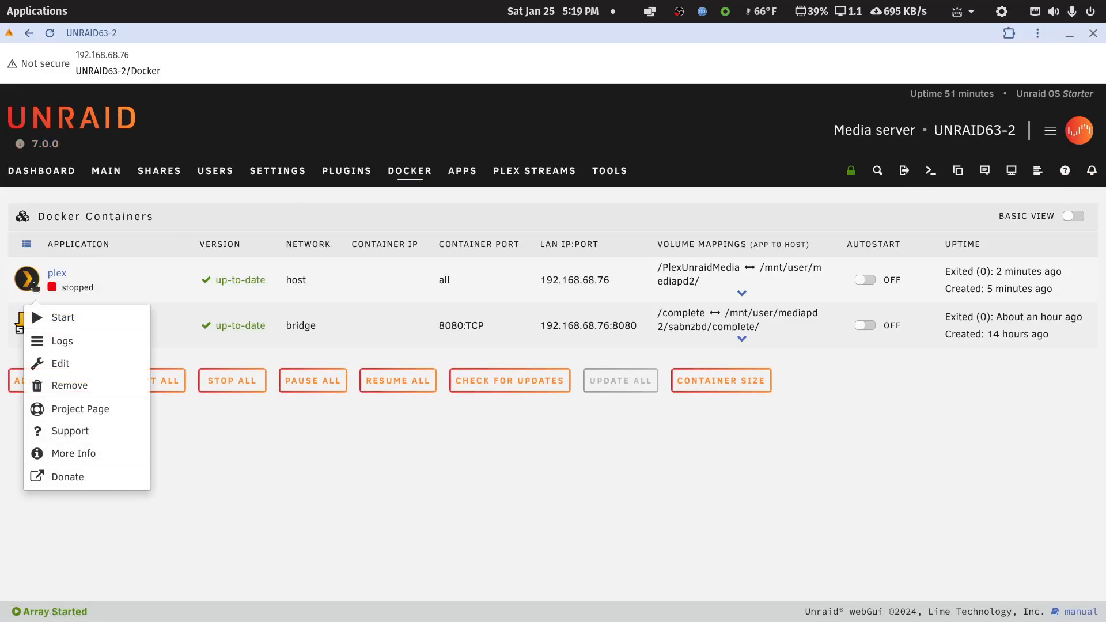
left_click(56, 364)
left_click(1065, 216)
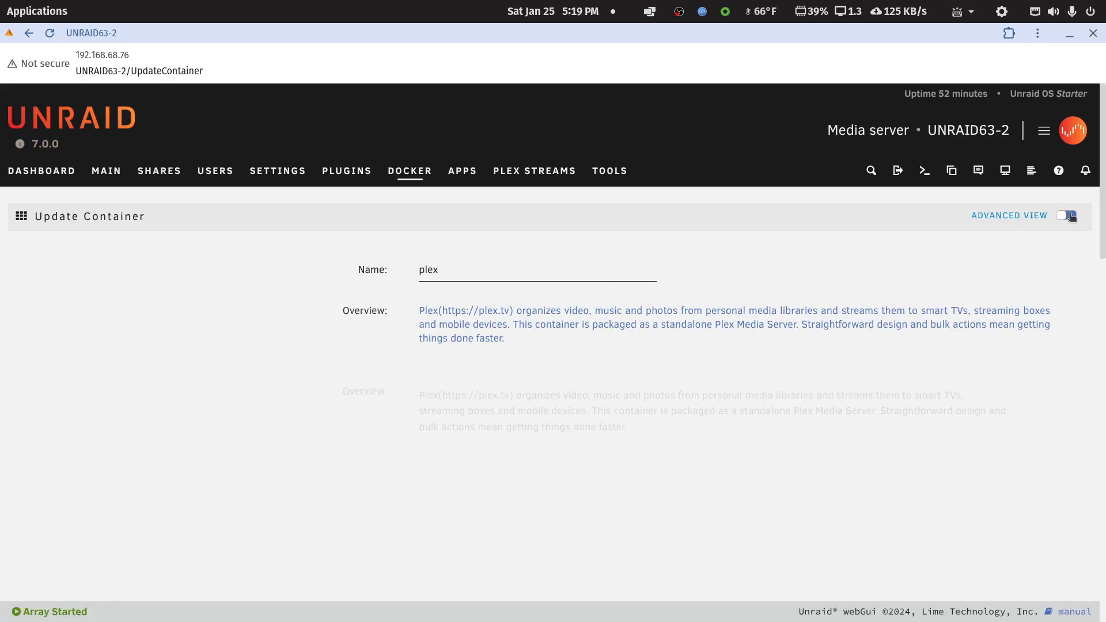
Start another path configuration for the plex container and set its host path to /mnt/remotes/192.168.68.116_media.
scroll(801, 365, "down", 5)
scroll(801, 364, "down", 12)
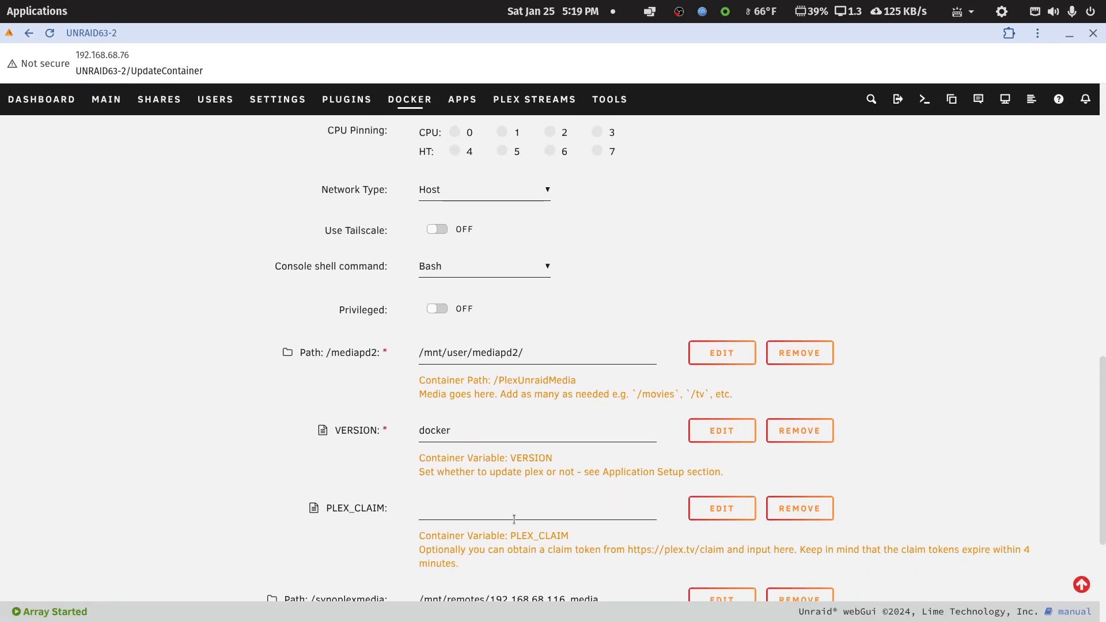
left_click(482, 452)
scroll(485, 477, "down", 5)
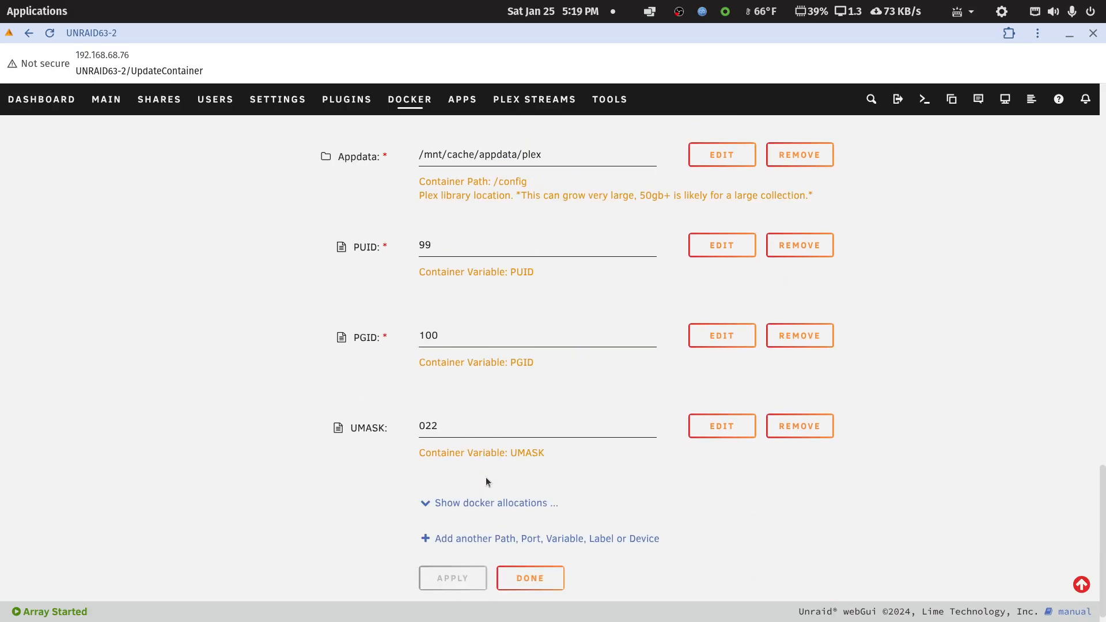
left_click(458, 539)
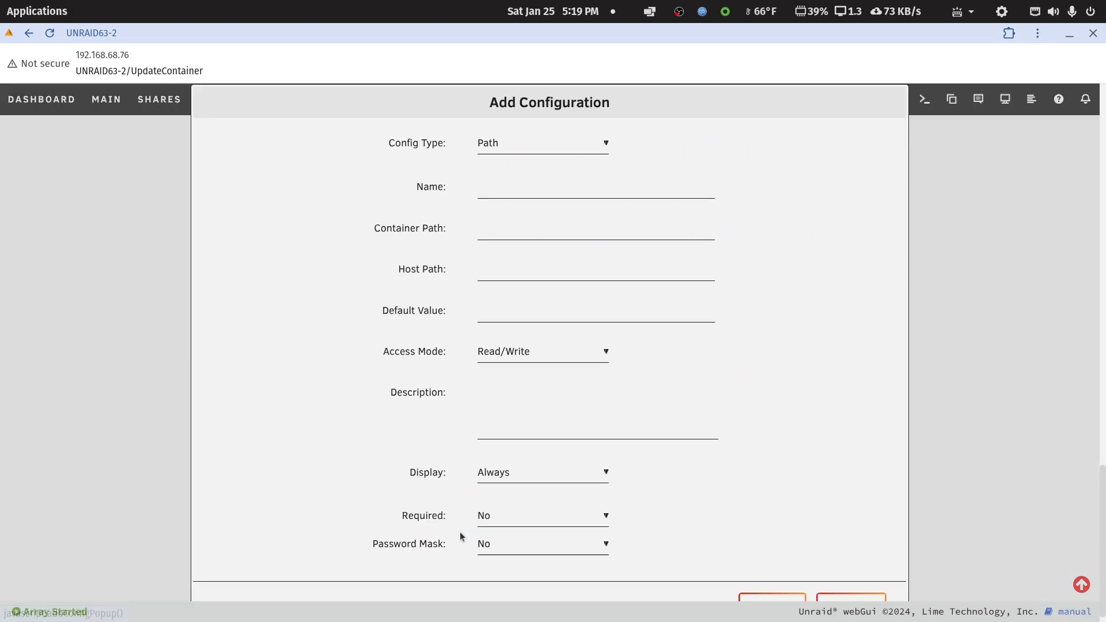
left_click(485, 272)
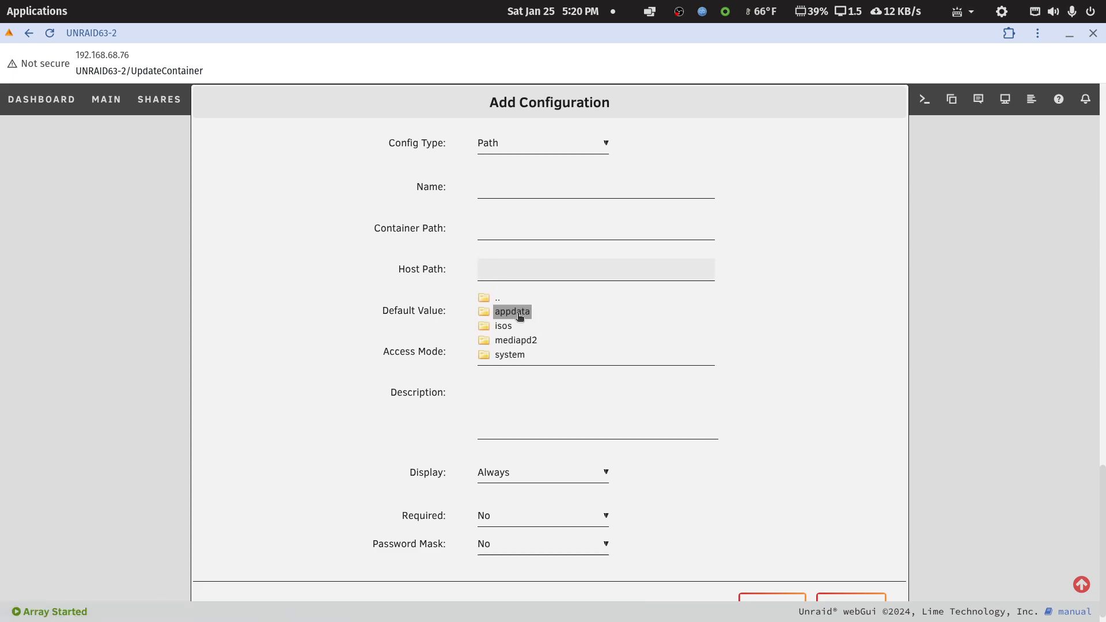
left_click(520, 273)
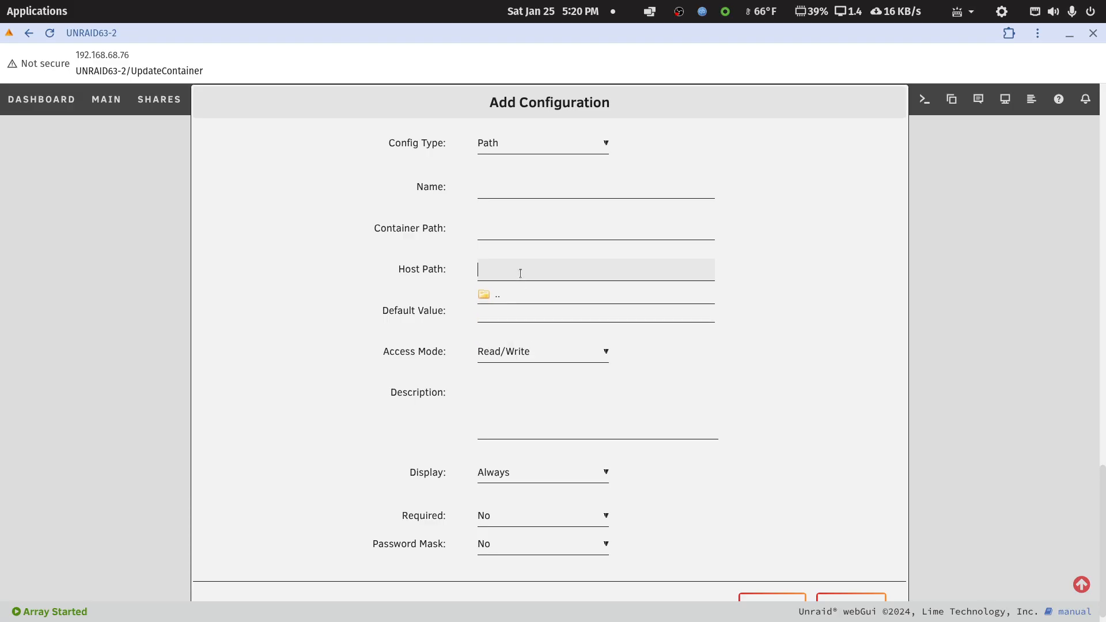
key("ctrl+v")
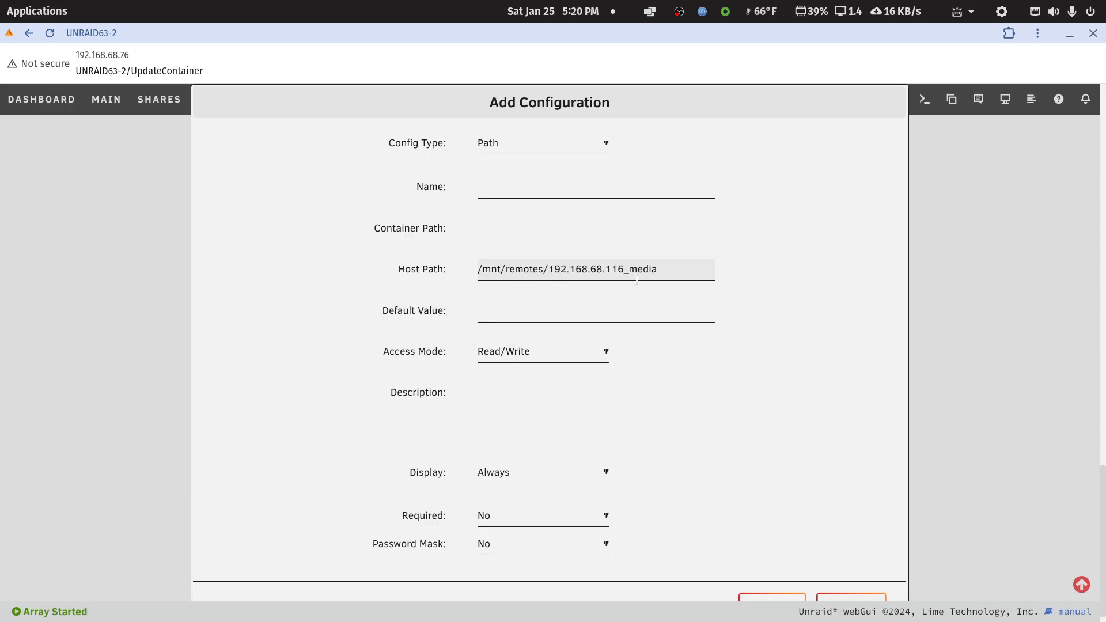
Try the photo-libraries subfolder as the host path, trim it back to /mnt/remotes/192.168.68.116_media/, and discard the new configuration.
left_click(657, 270)
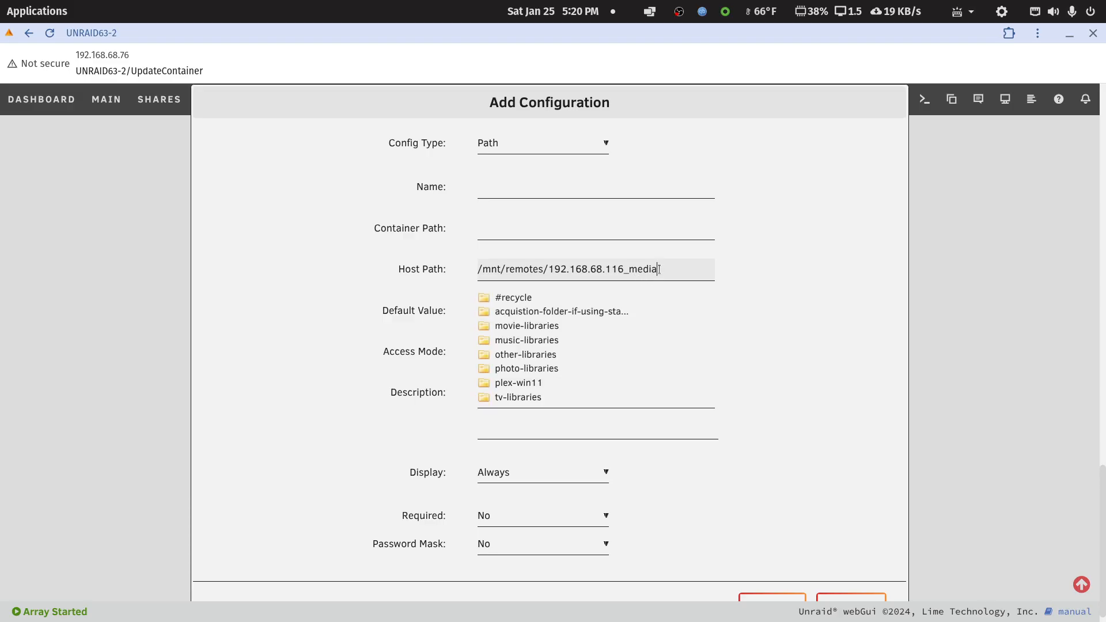
left_click(523, 370)
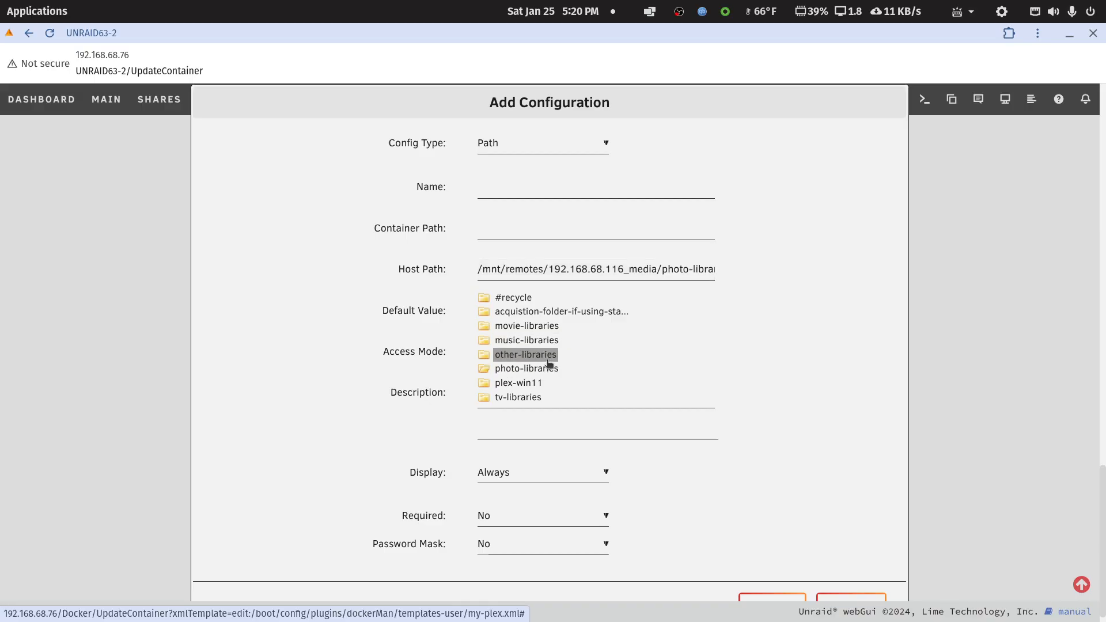
left_click(658, 270)
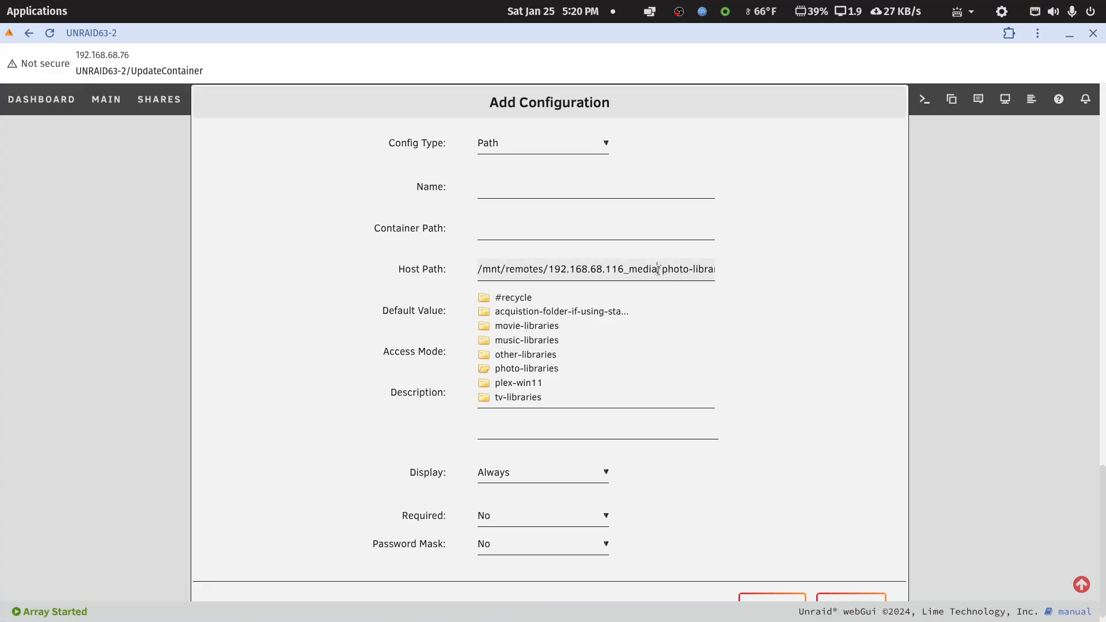
left_click_drag(659, 269, 728, 274)
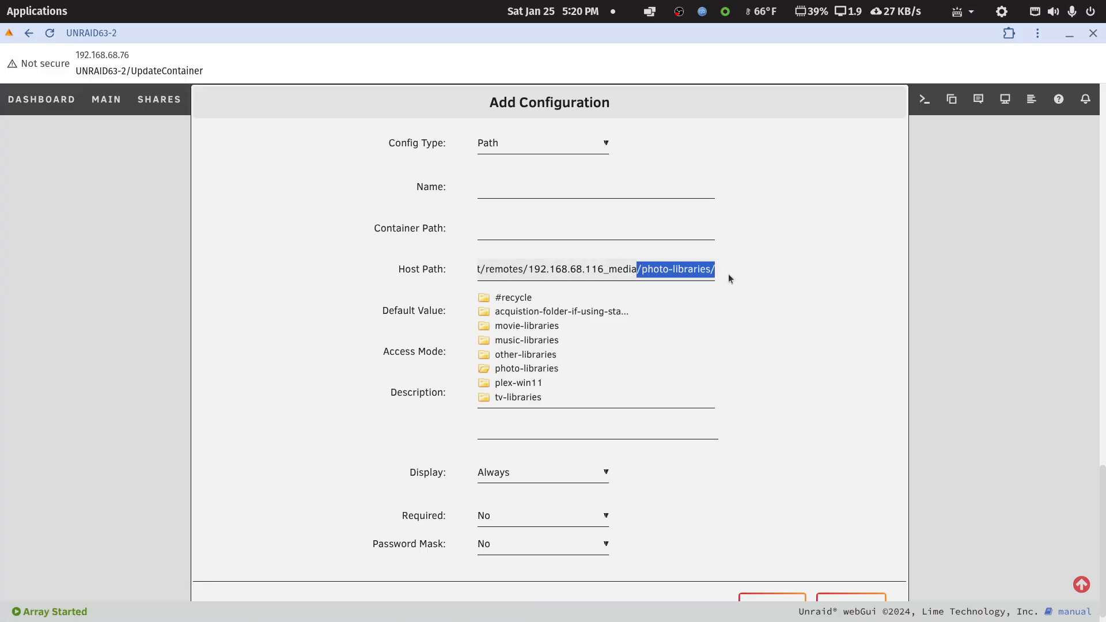
left_click(683, 269)
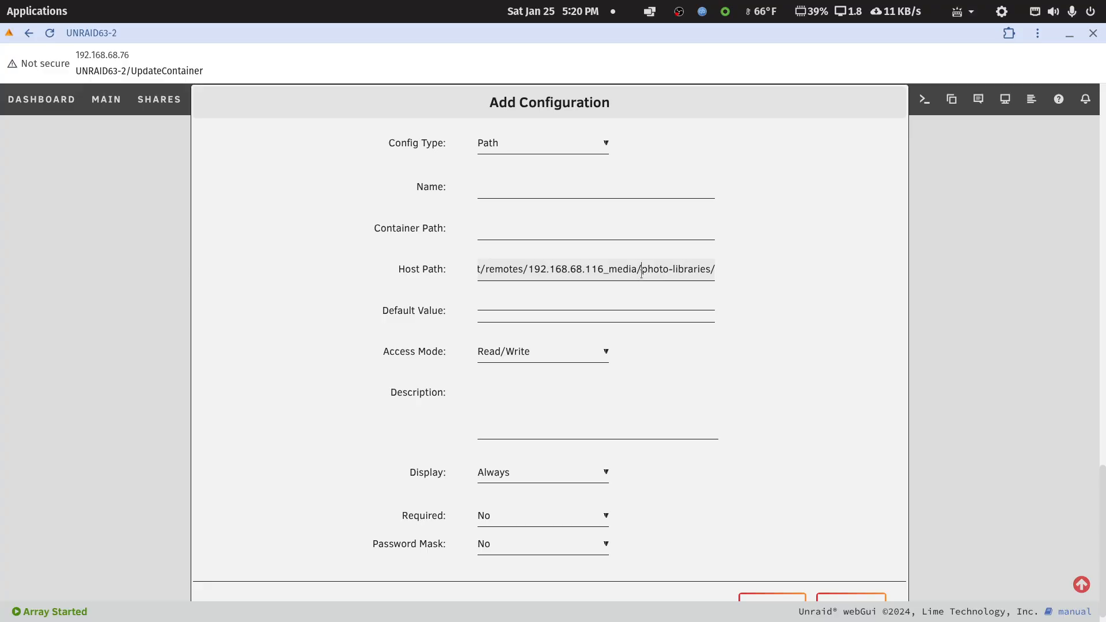
left_click_drag(642, 270, 716, 281)
key("BackSpace")
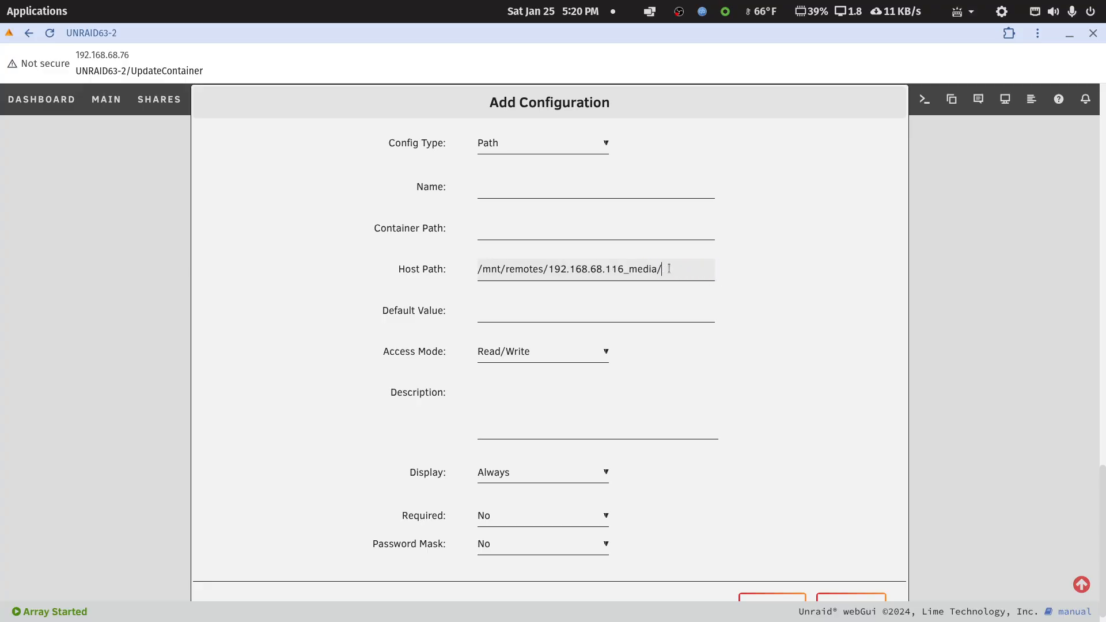
scroll(763, 356, "down", 1)
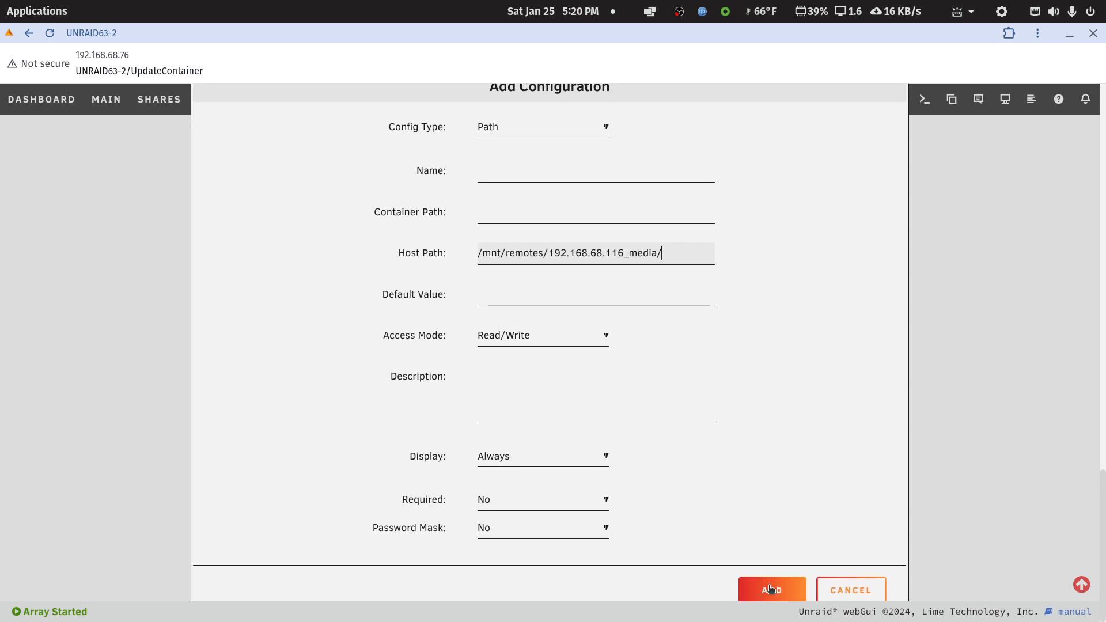
left_click(852, 589)
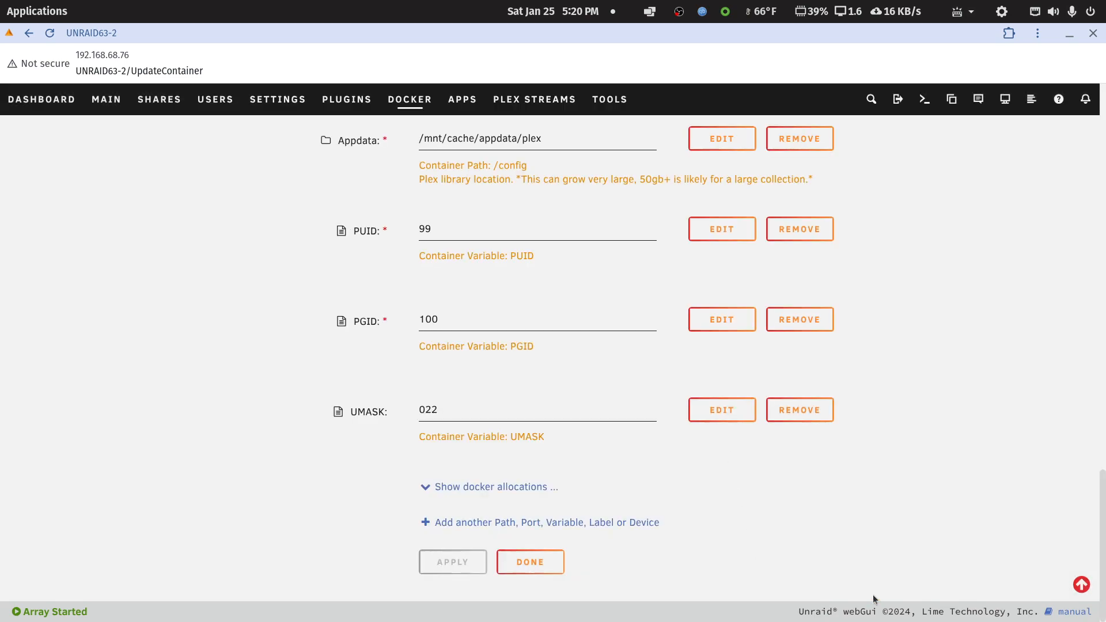
double_click(873, 34)
key("alt+Tab")
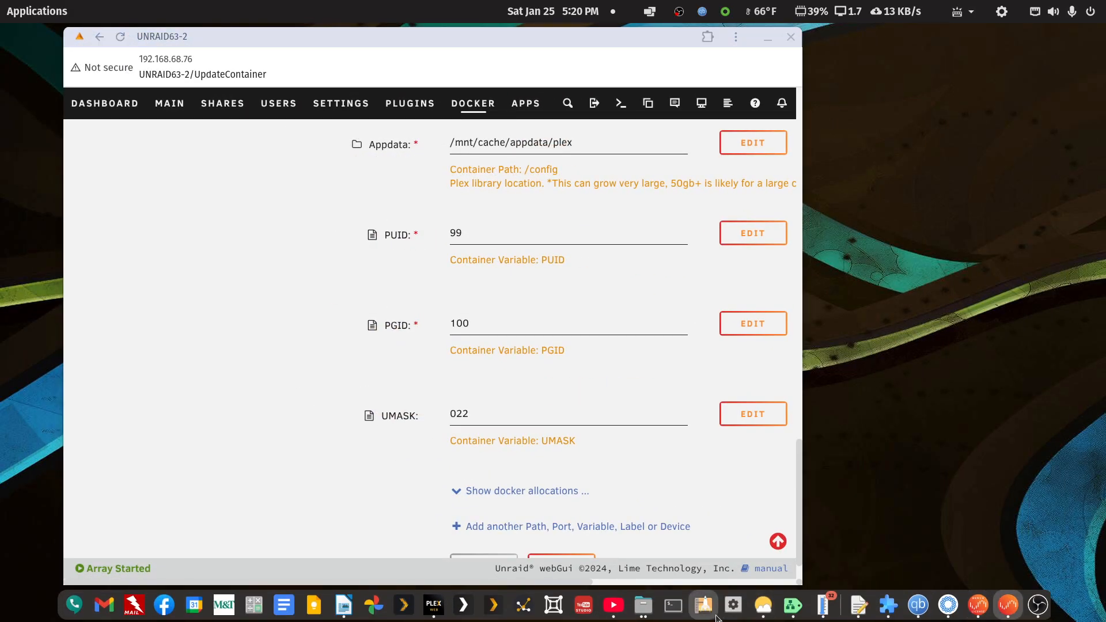
left_click(859, 605)
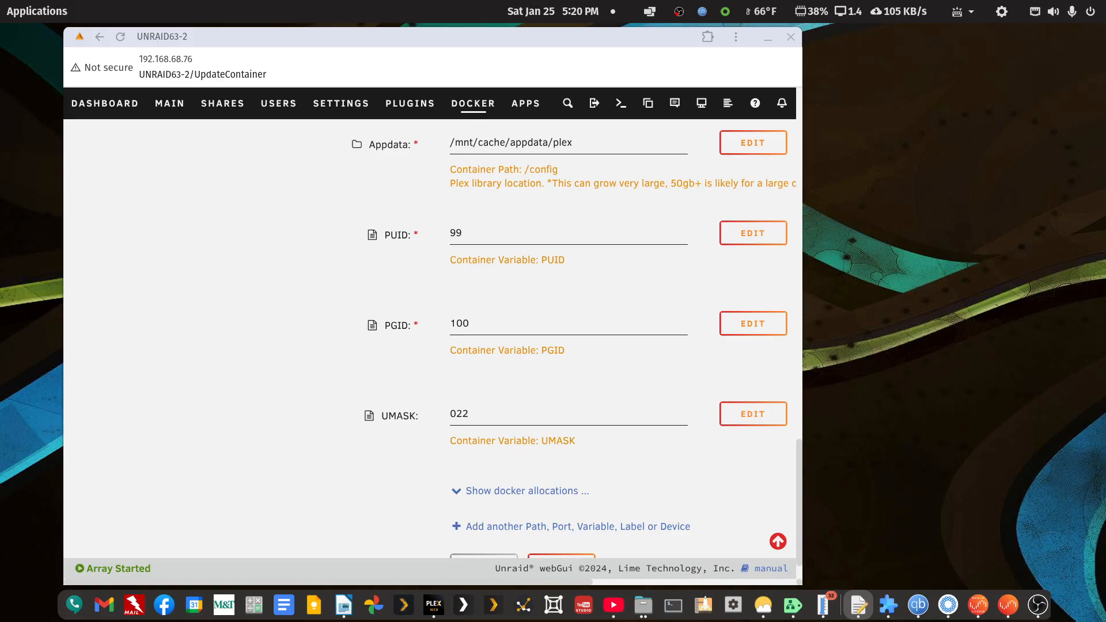
key("alt+Tab")
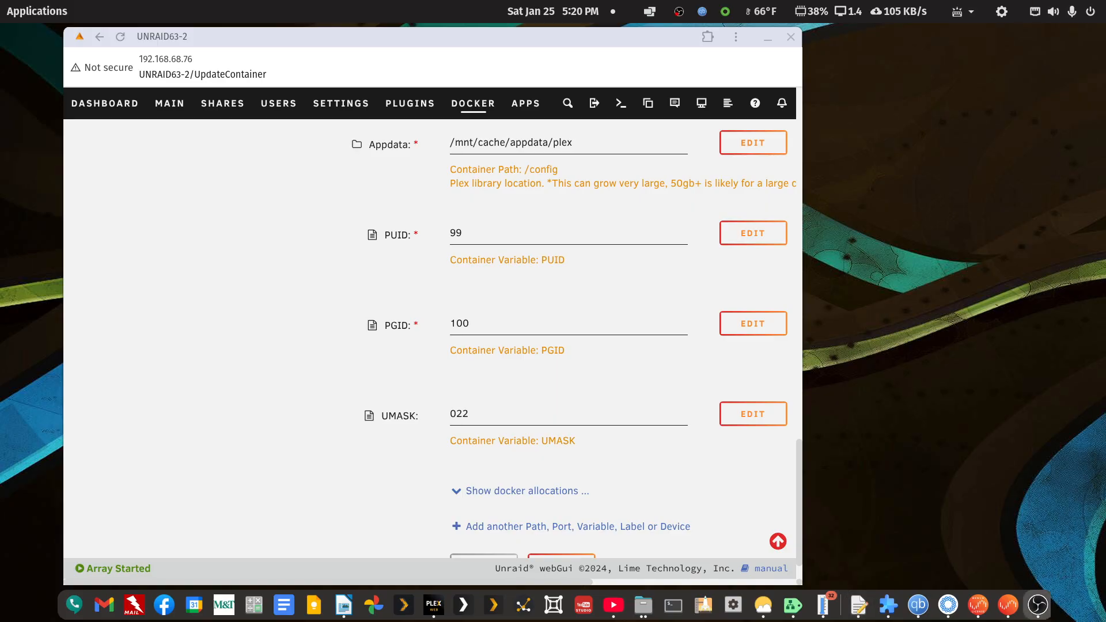